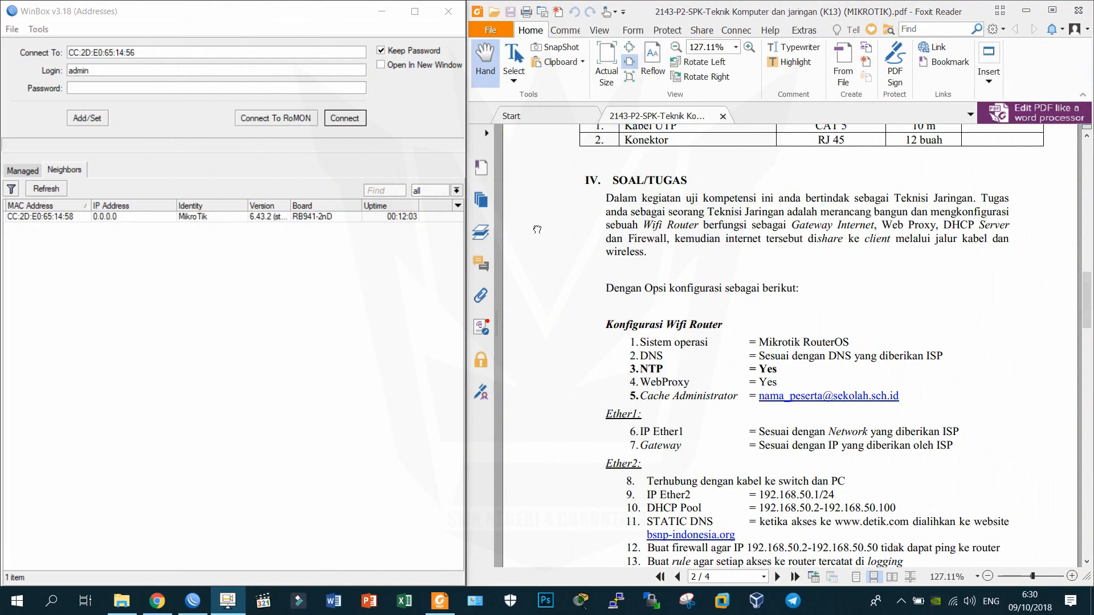
Select the neighbouring MikroTik RB941-2nD router in the Neighbors list as the connection target.
{"action": "left_click", "coordinate": [537, 230]}
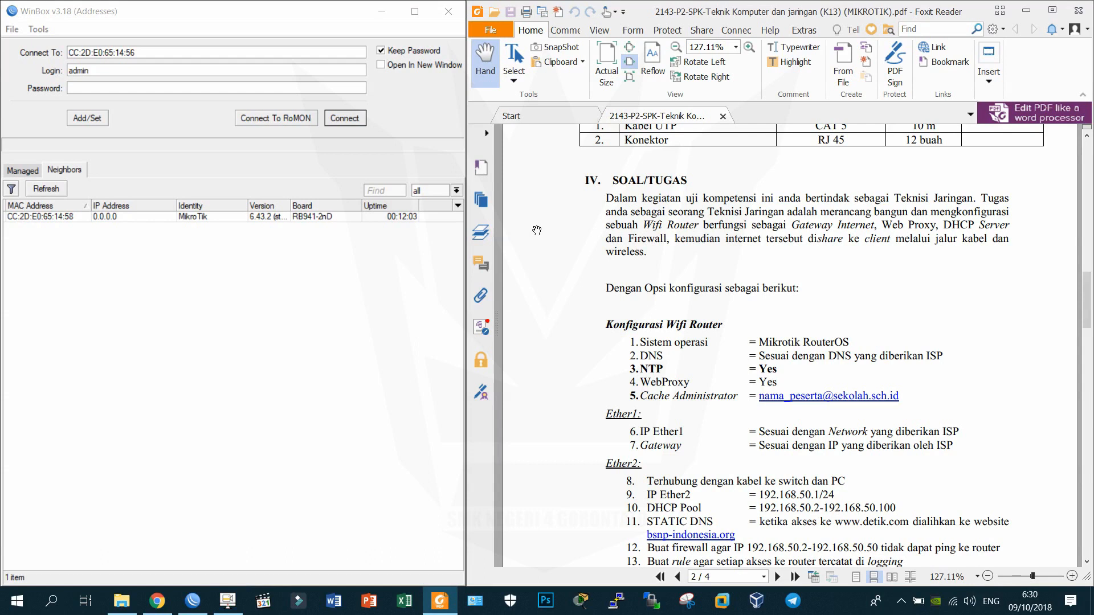
{"action": "scroll", "coordinate": [536, 229], "scroll_direction": "down", "scroll_amount": 1}
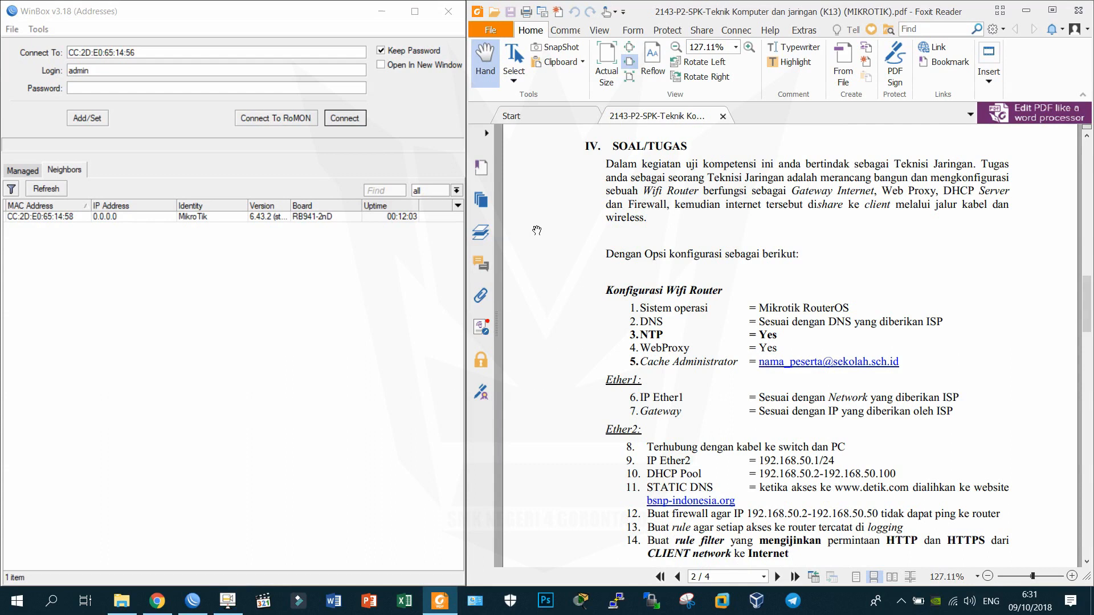
{"action": "left_click", "coordinate": [56, 220]}
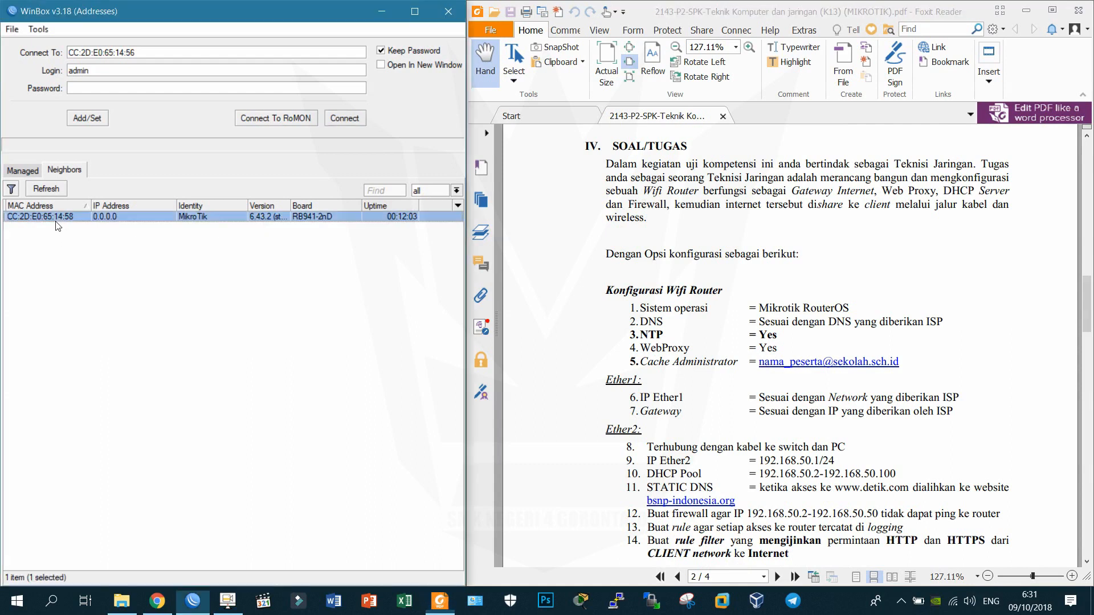
Log in to the router as admin and place the session window beside the exam PDF.
{"action": "left_click", "coordinate": [352, 122]}
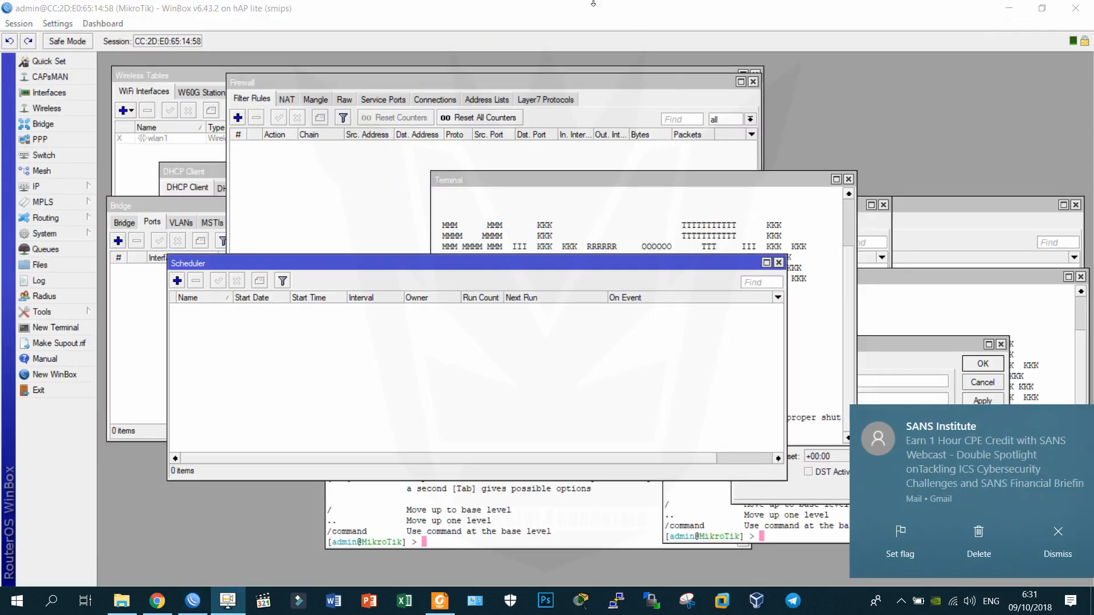
{"action": "left_click_drag", "start_coordinate": [607, 12], "coordinate": [2, 212]}
{"action": "left_click_drag", "start_coordinate": [466, 171], "coordinate": [582, 171]}
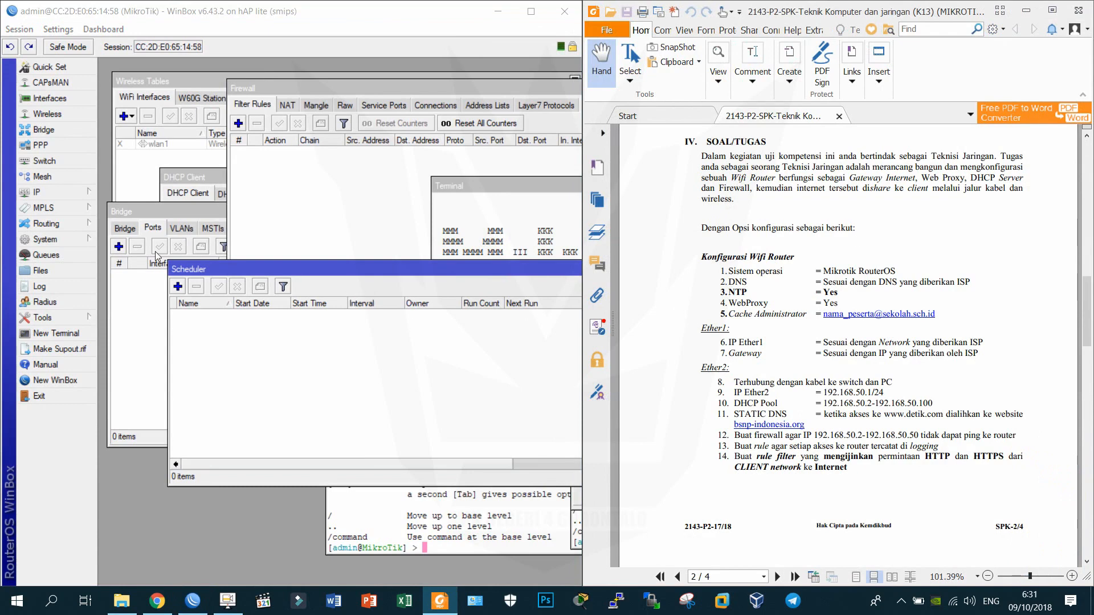
Close all open router sub-windows and review the exam sheet's network diagram.
{"action": "left_click", "coordinate": [20, 29]}
{"action": "left_click", "coordinate": [37, 135]}
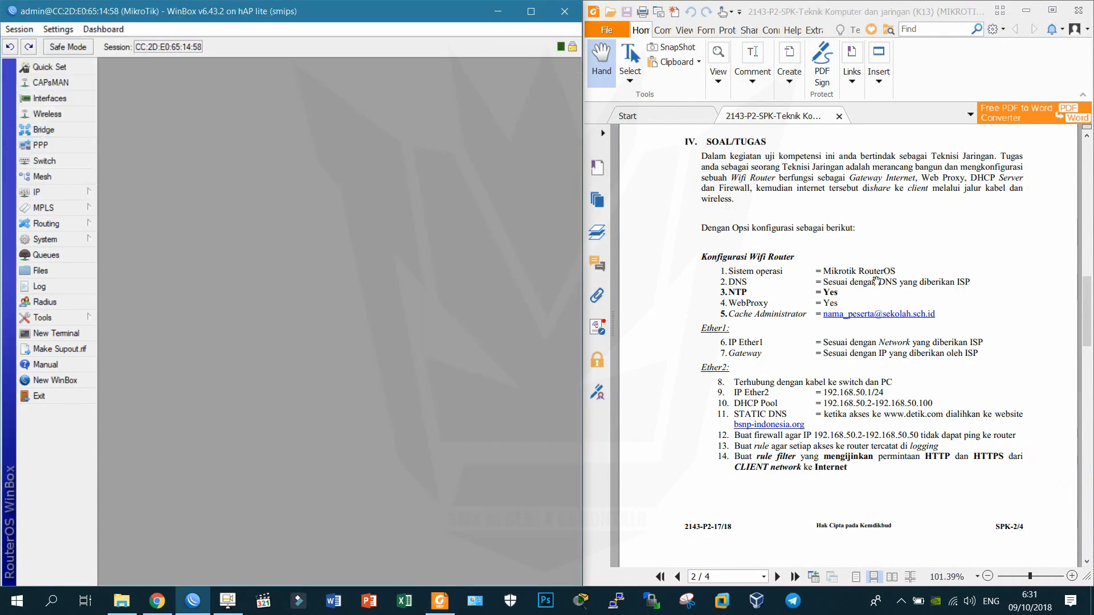
{"action": "scroll", "coordinate": [866, 272], "scroll_direction": "down", "scroll_amount": 15}
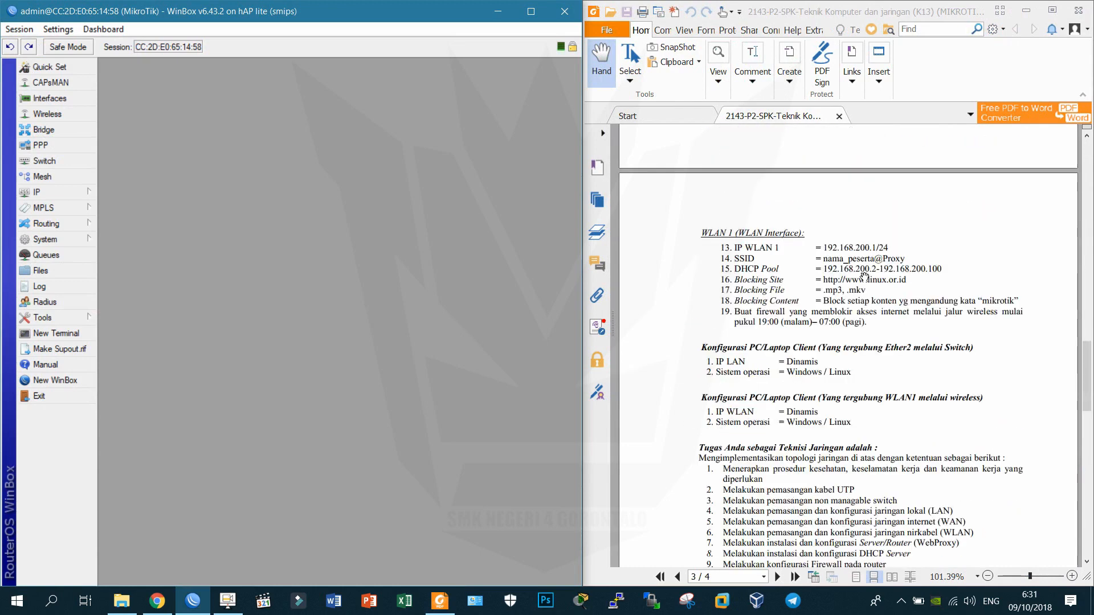
{"action": "scroll", "coordinate": [866, 272], "scroll_direction": "down", "scroll_amount": 4}
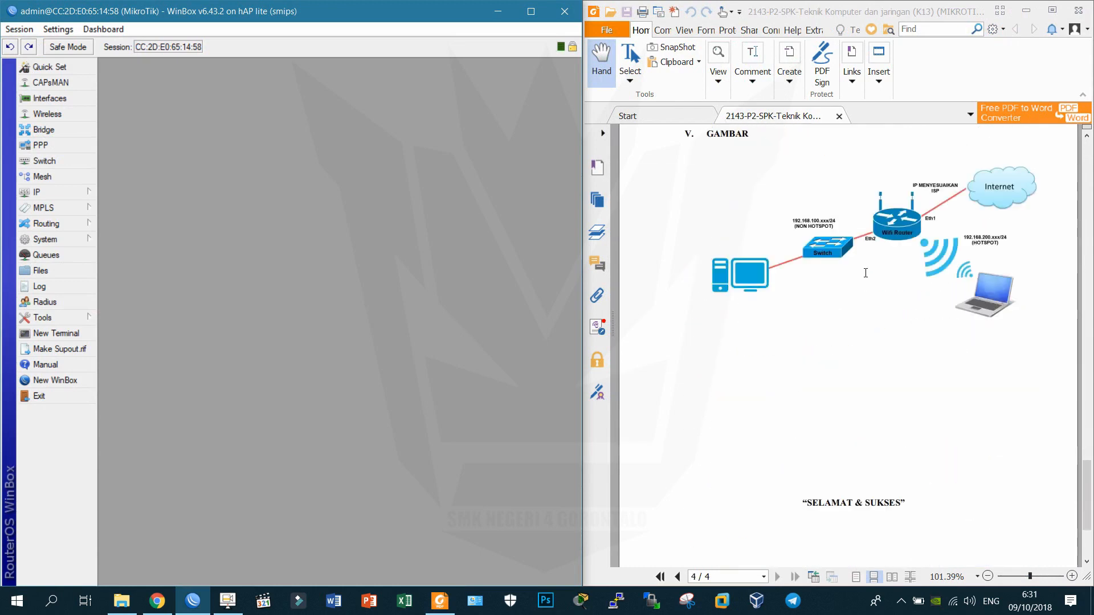
{"action": "scroll", "coordinate": [865, 272], "scroll_direction": "up", "scroll_amount": 2}
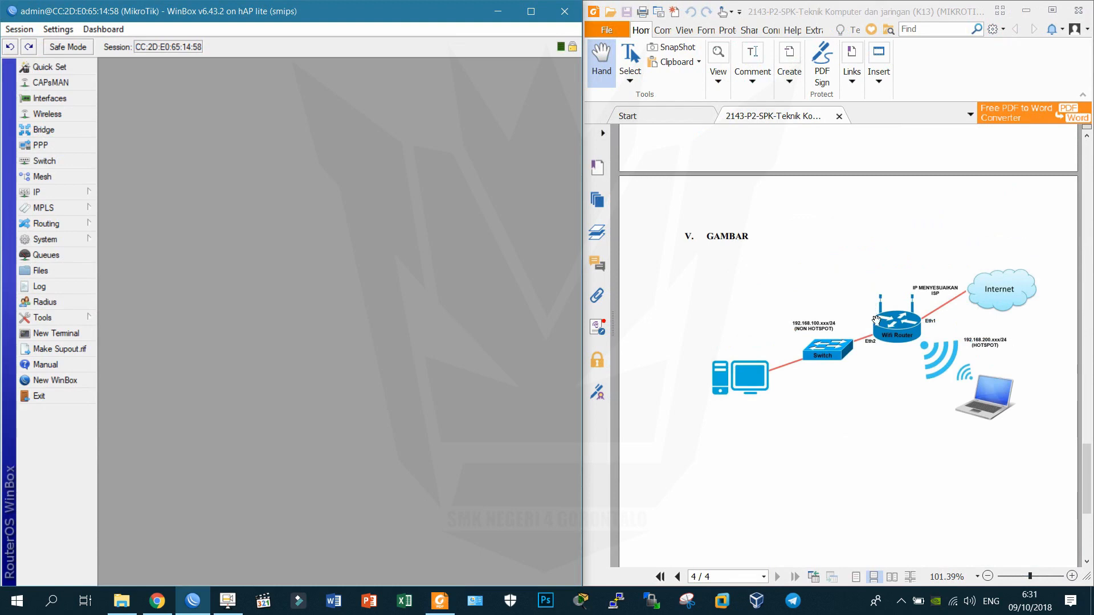
Open the Interface List and check the RouterBOARD firmware version 3.41.
{"action": "left_click", "coordinate": [69, 100]}
{"action": "left_click", "coordinate": [93, 239]}
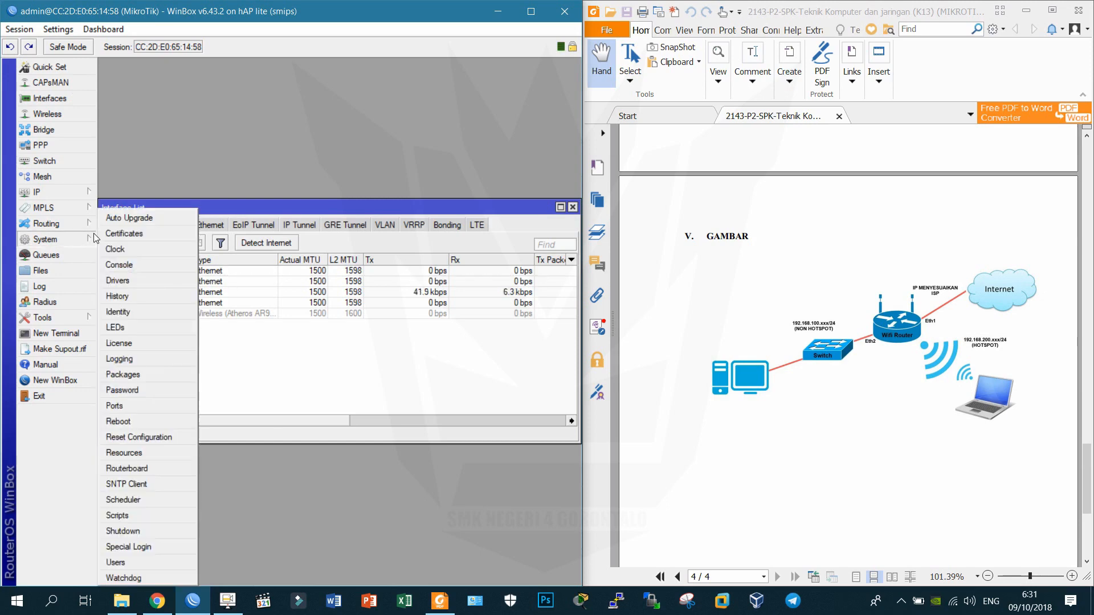
{"action": "left_click", "coordinate": [158, 469]}
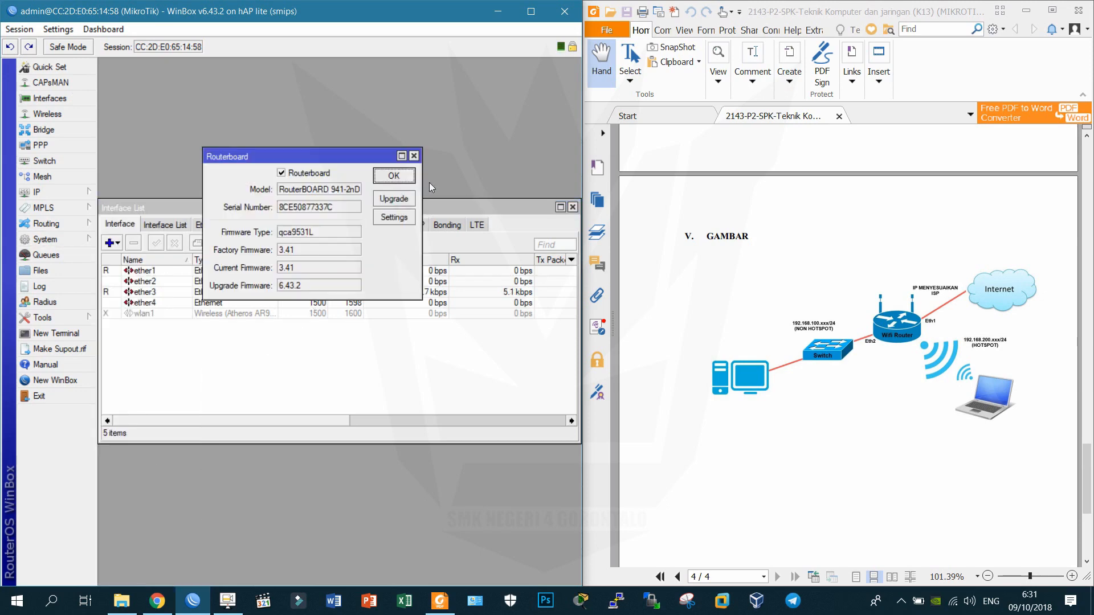
{"action": "left_click_drag", "start_coordinate": [421, 197], "coordinate": [505, 205]}
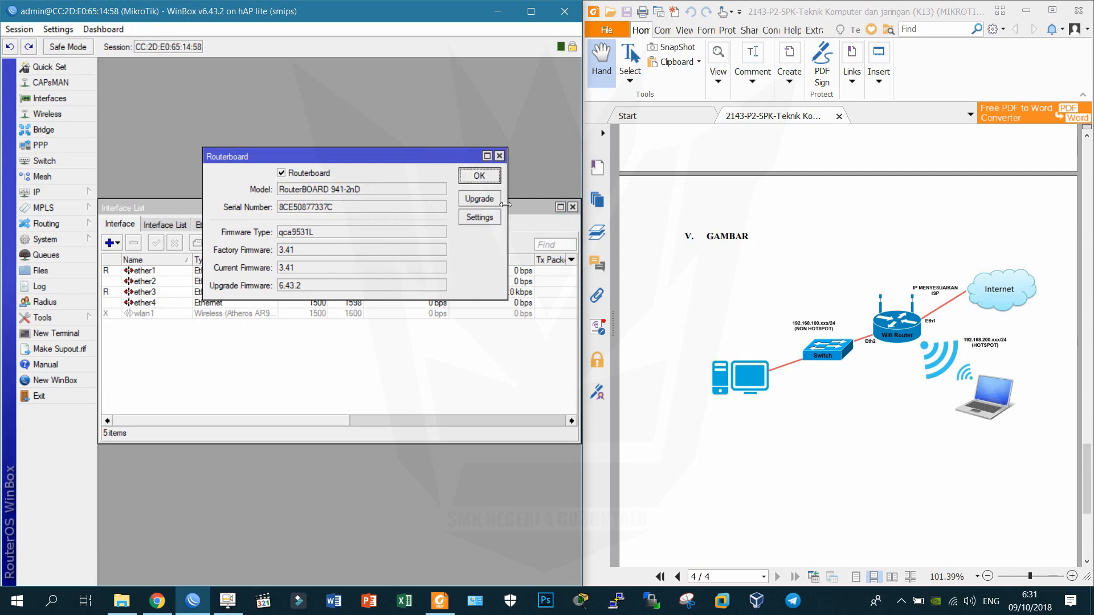
{"action": "left_click", "coordinate": [470, 175]}
{"action": "left_click", "coordinate": [962, 508]}
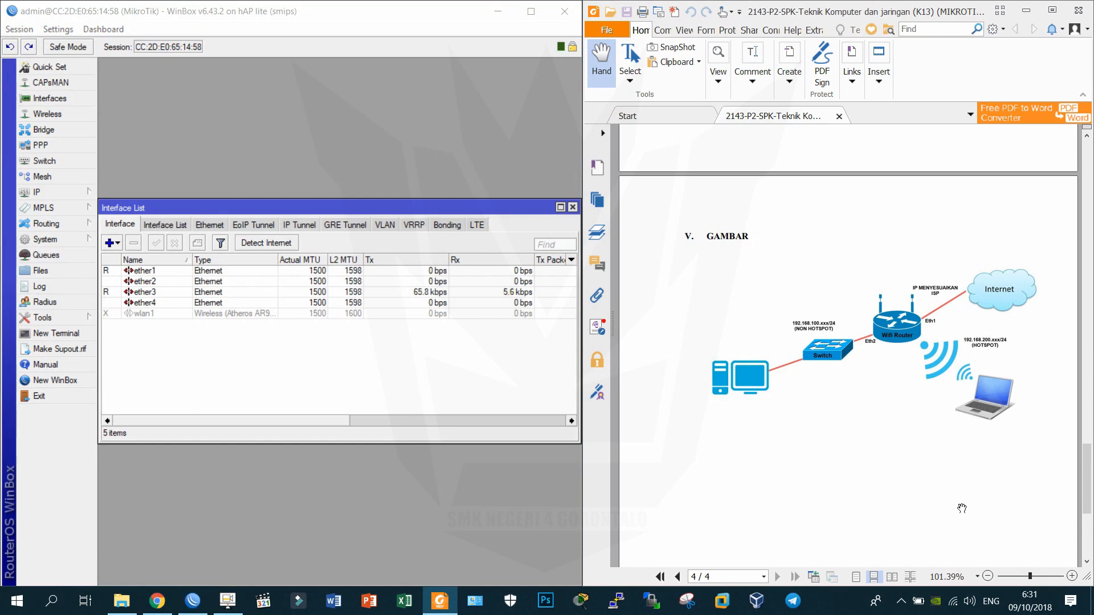
Review the exam sheet's Wifi Router tasks at 100% zoom and mark the WebProxy = Yes line.
{"action": "scroll", "coordinate": [962, 508], "scroll_direction": "up", "scroll_amount": 3}
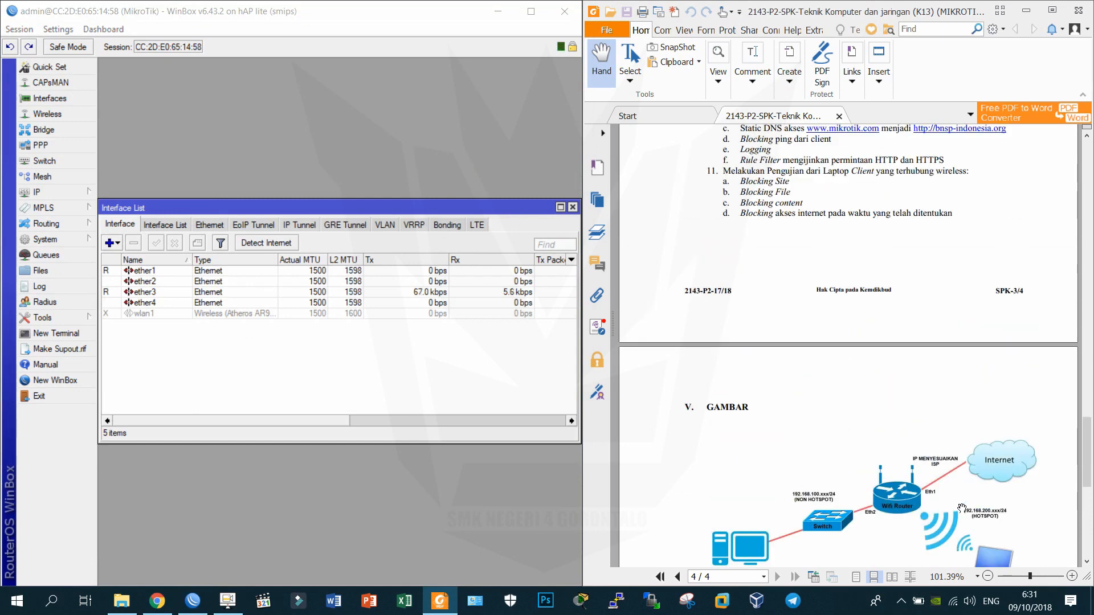
{"action": "scroll", "coordinate": [961, 508], "scroll_direction": "up", "scroll_amount": 3}
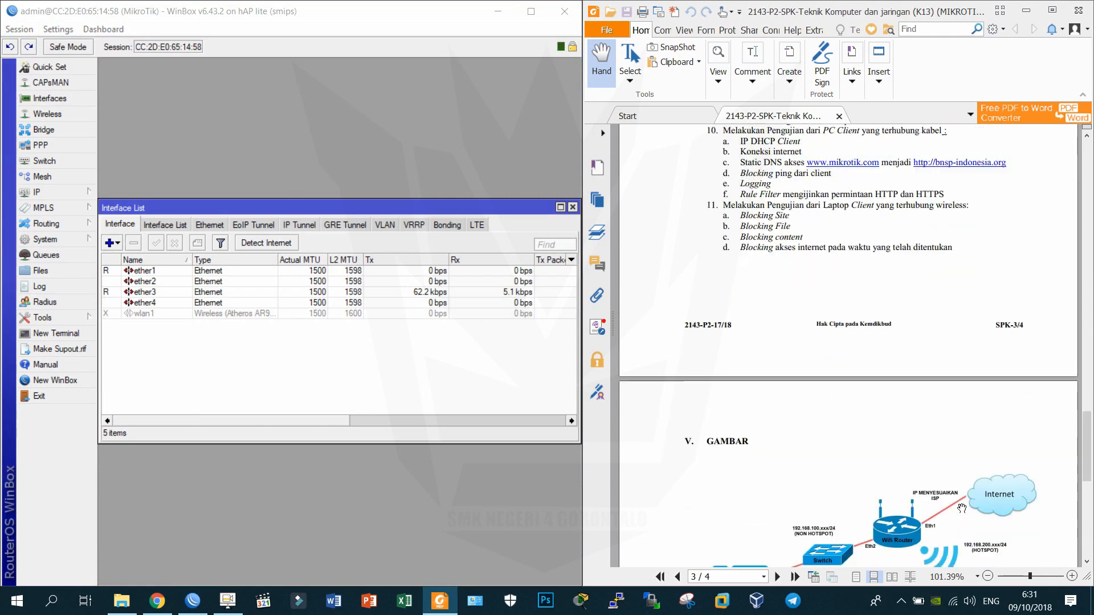
{"action": "scroll", "coordinate": [962, 508], "scroll_direction": "down", "scroll_amount": 5}
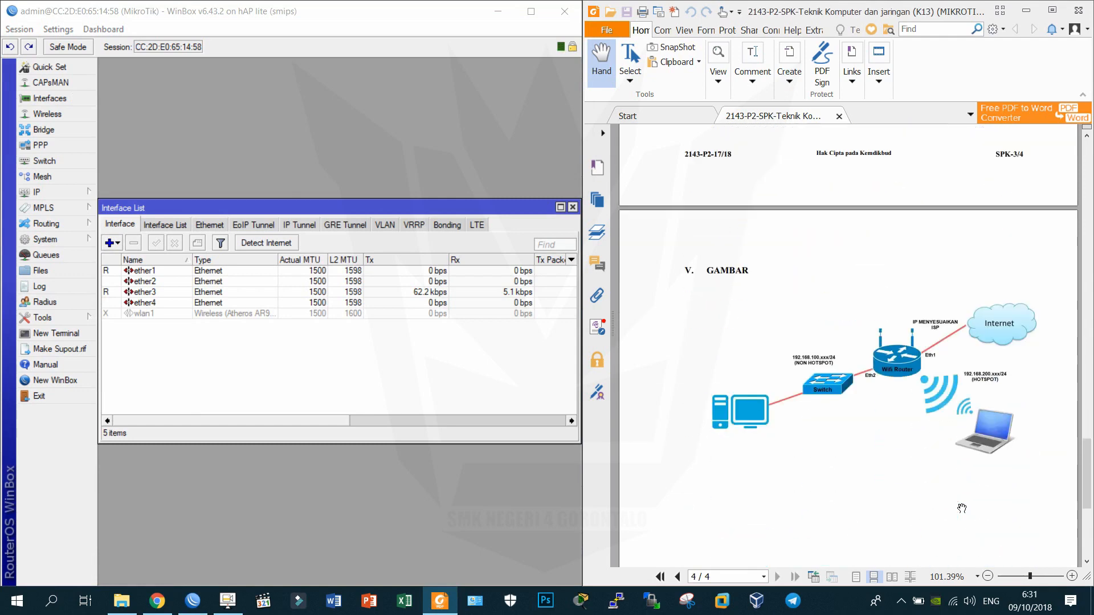
{"action": "scroll", "coordinate": [962, 508], "scroll_direction": "up", "scroll_amount": 12}
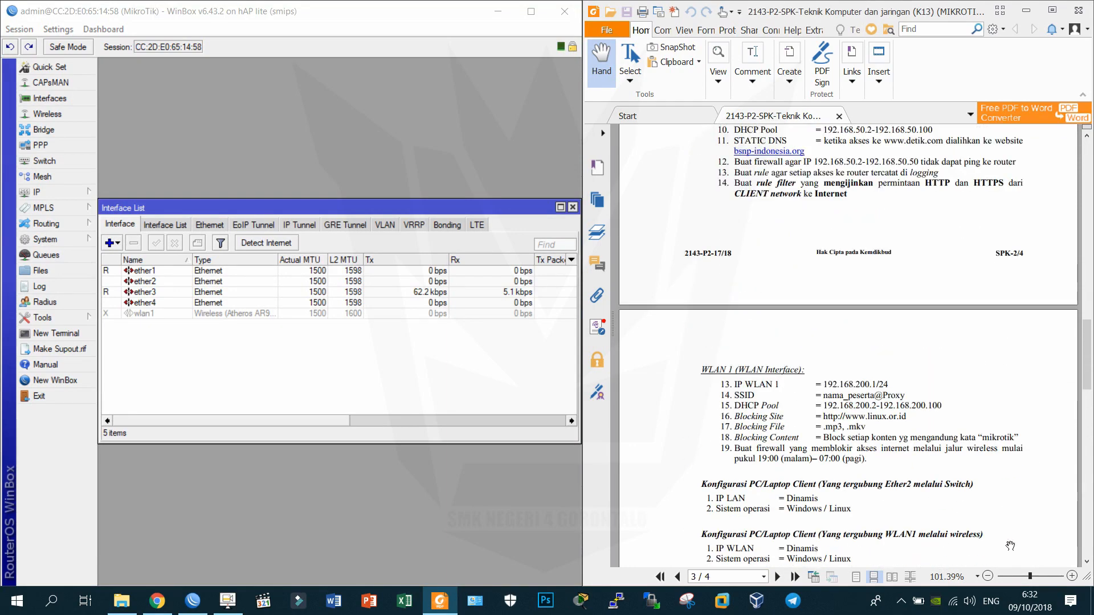
{"action": "left_click", "coordinate": [1072, 576]}
{"action": "scroll", "coordinate": [905, 556], "scroll_direction": "down", "scroll_amount": 3}
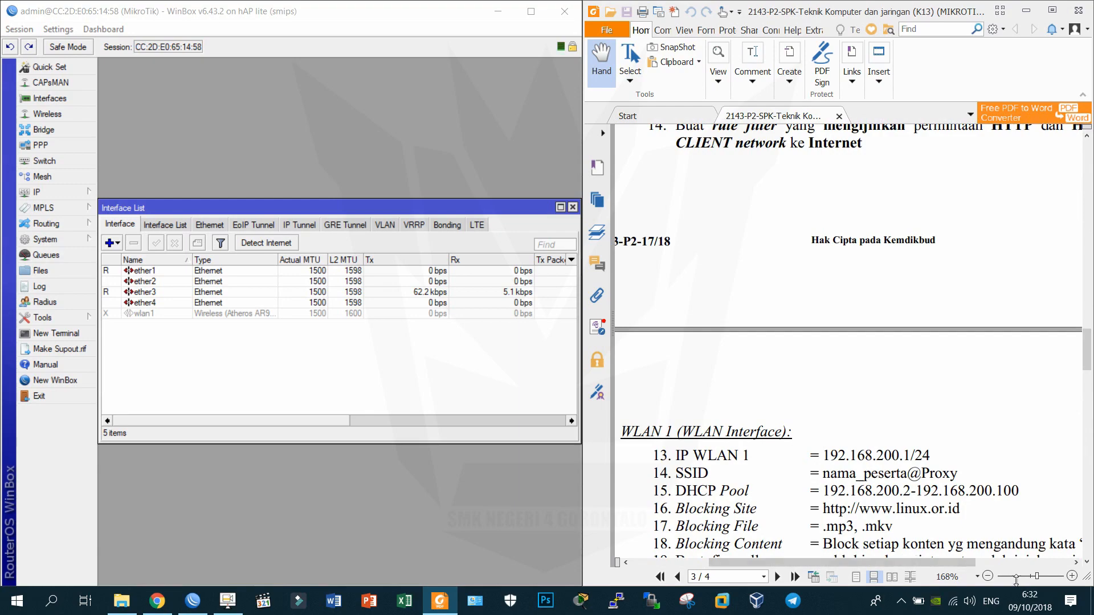
{"action": "left_click", "coordinate": [988, 577]}
{"action": "scroll", "coordinate": [908, 455], "scroll_direction": "up", "scroll_amount": 2}
{"action": "scroll", "coordinate": [907, 455], "scroll_direction": "up", "scroll_amount": 5}
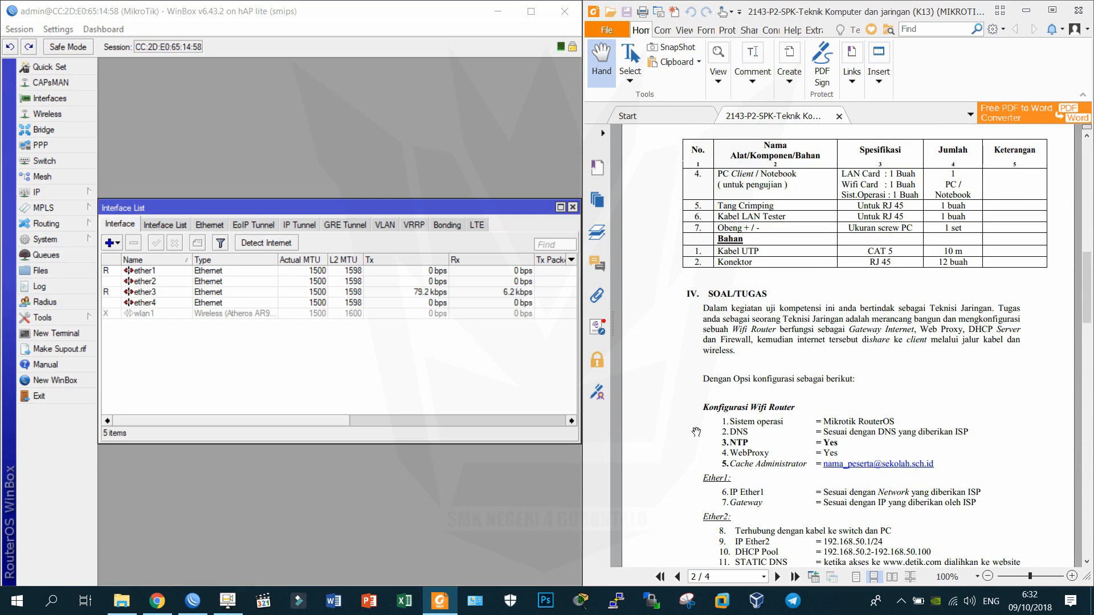
{"action": "scroll", "coordinate": [696, 432], "scroll_direction": "down", "scroll_amount": 1}
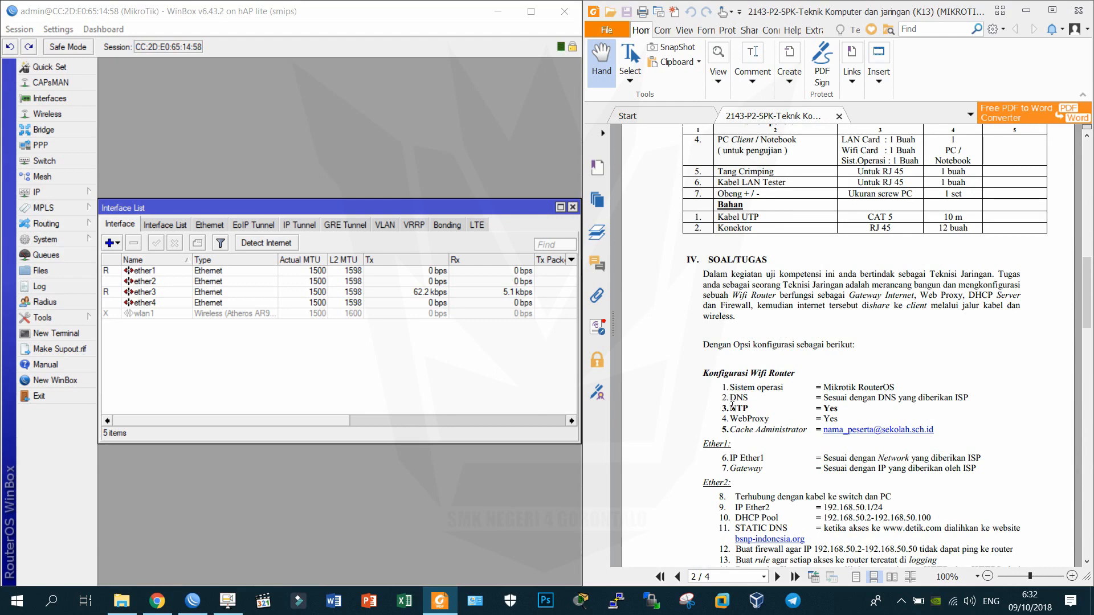
{"action": "triple_click", "coordinate": [731, 408]}
{"action": "triple_click", "coordinate": [732, 425]}
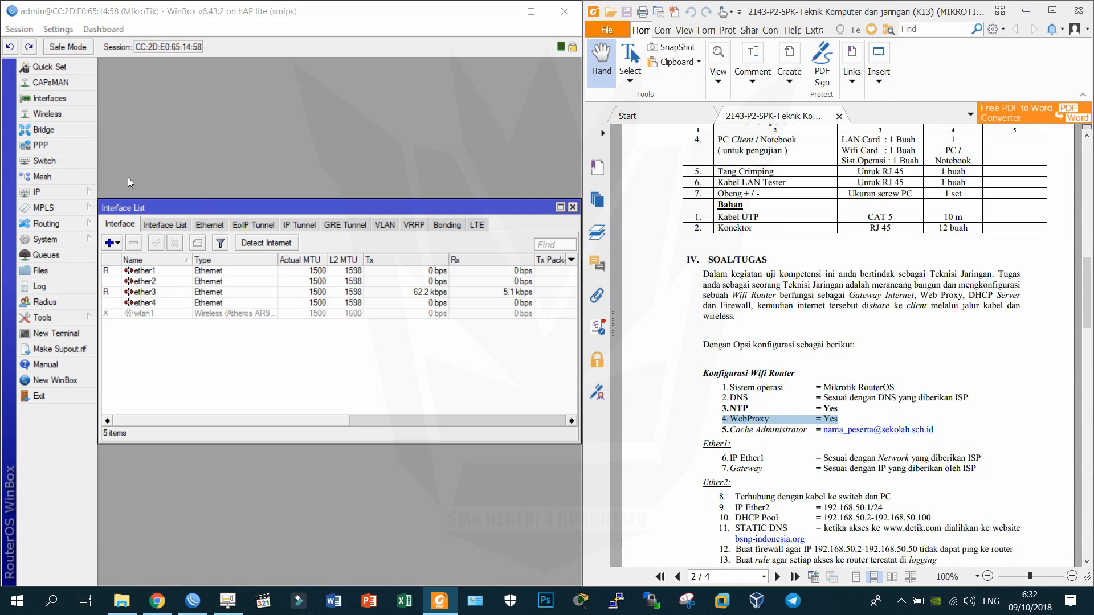
Enable the router's web proxy on port 8080 and apply it.
{"action": "left_click", "coordinate": [72, 199]}
{"action": "left_click", "coordinate": [72, 193]}
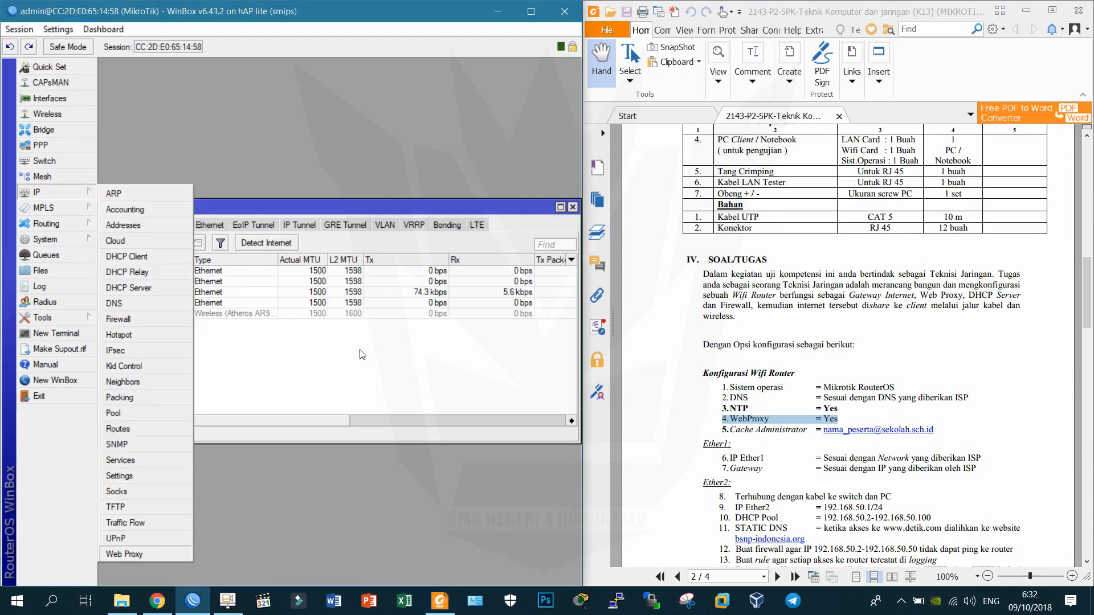
{"action": "left_click", "coordinate": [134, 548]}
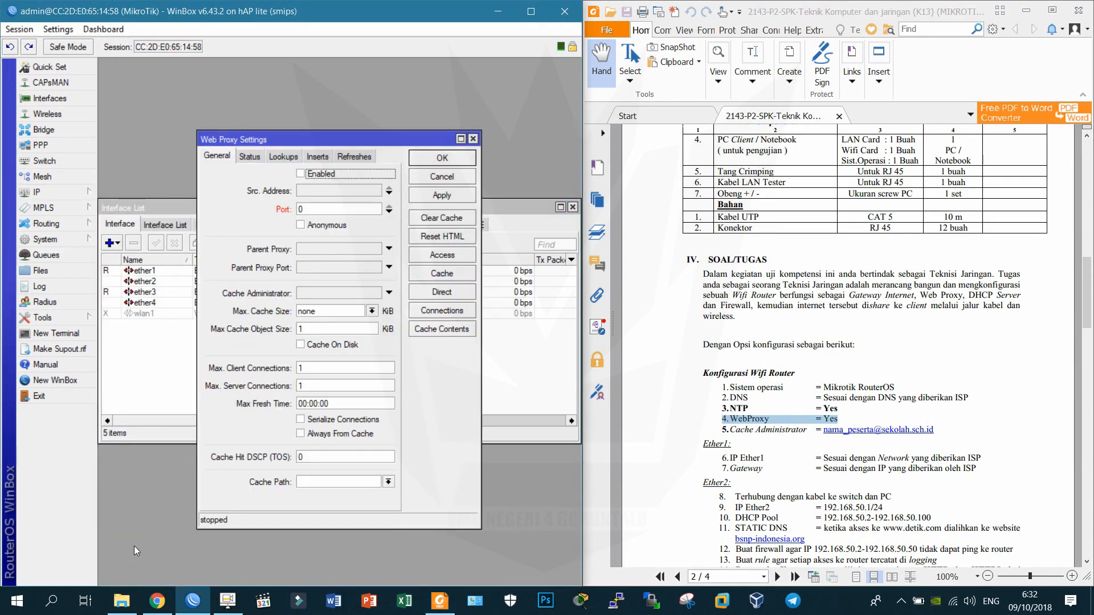
{"action": "left_click", "coordinate": [320, 175]}
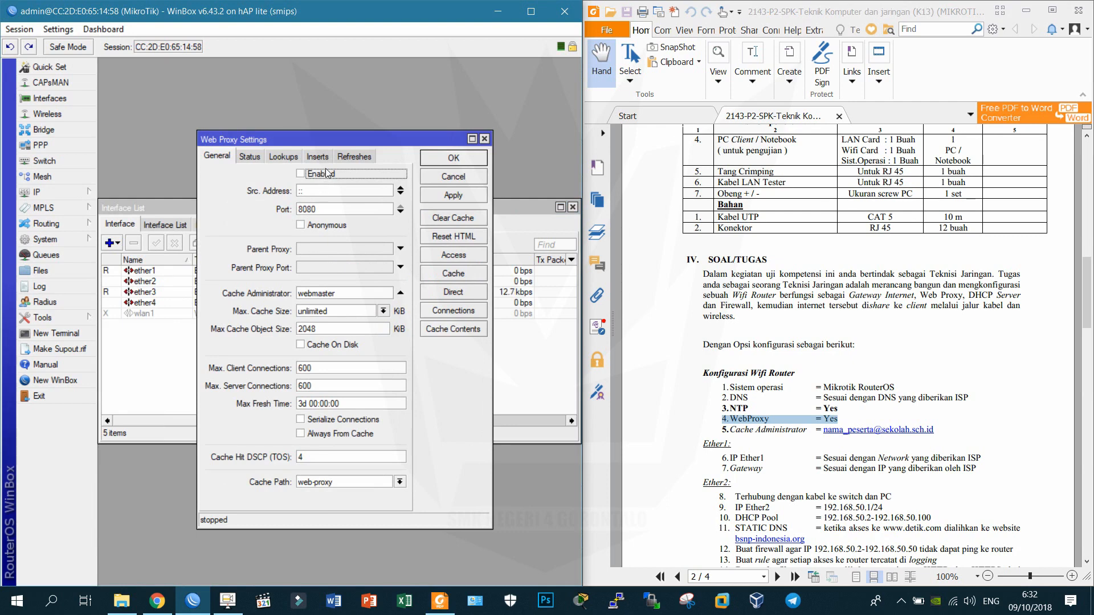
{"action": "left_click", "coordinate": [450, 196]}
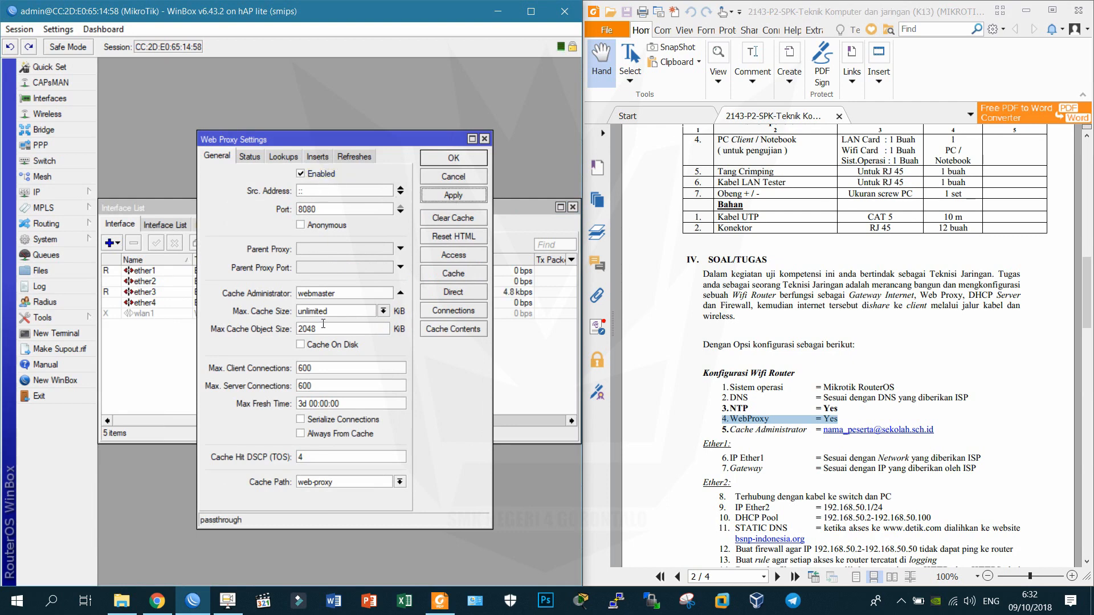
Replace the cache administrator 'webmaster' with the exam sheet's e-mail address and close the settings.
{"action": "double_click", "coordinate": [318, 293]}
{"action": "type", "text": "nama"}
{"action": "type", "text": "_pesert"}
{"action": "type", "text": "a@"}
{"action": "type", "text": "sekolah.sch"}
{"action": "type", "text": ".id"}
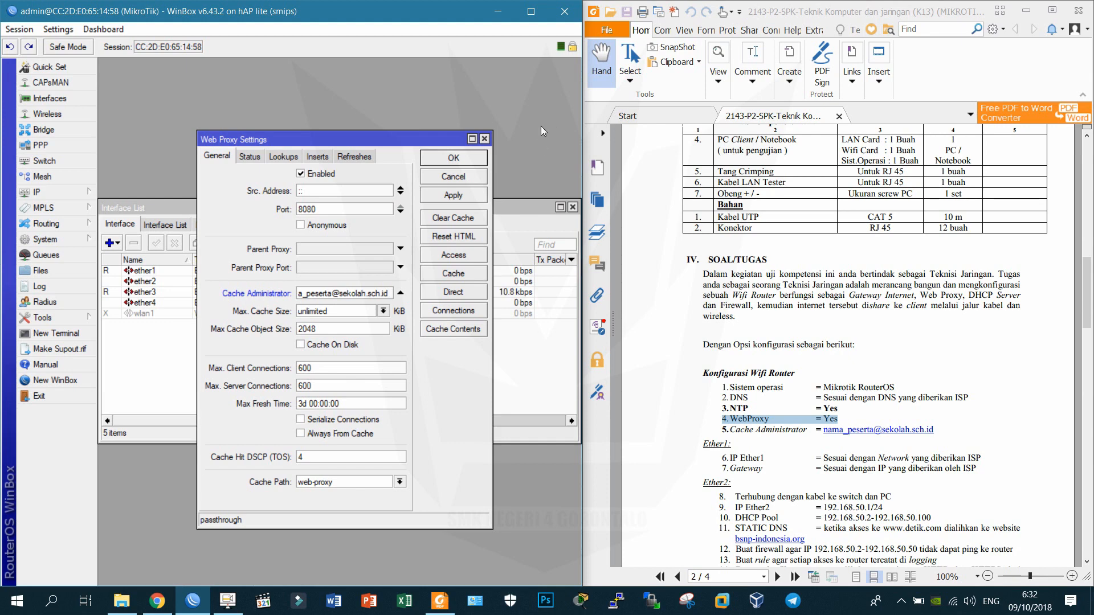
{"action": "left_click", "coordinate": [479, 196]}
{"action": "left_click", "coordinate": [460, 164]}
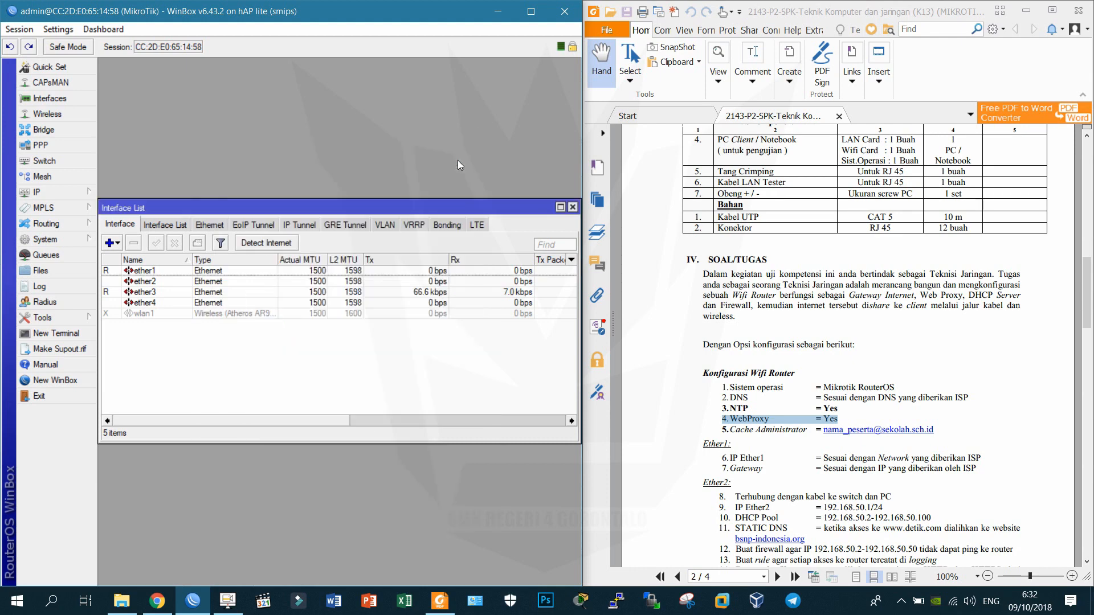
Locate the IP Ether1 requirement on the exam sheet.
{"action": "scroll", "coordinate": [778, 291], "scroll_direction": "down", "scroll_amount": 3}
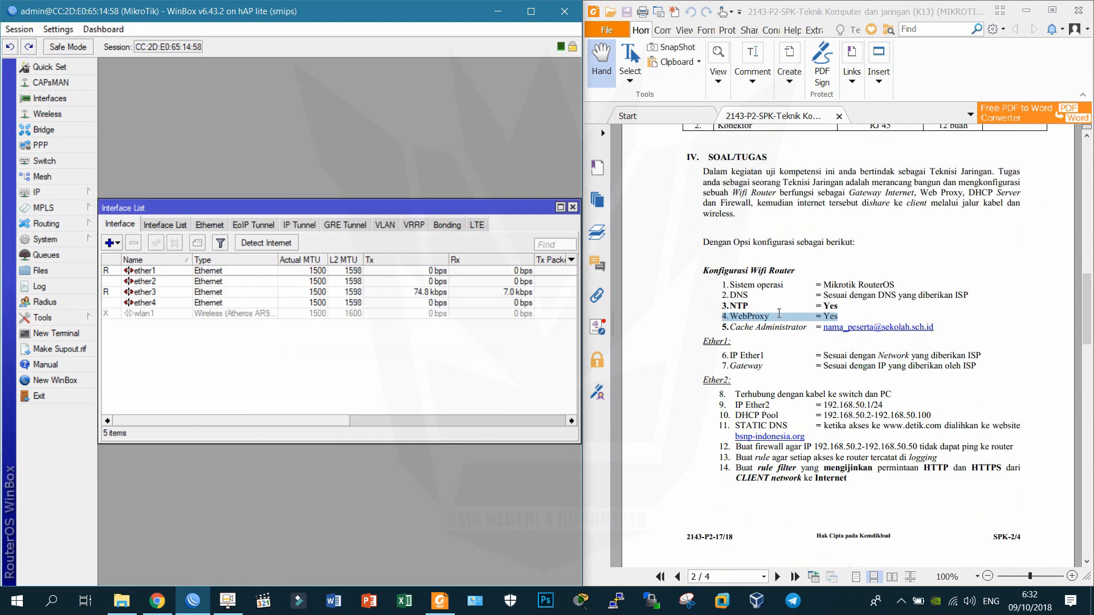
{"action": "scroll", "coordinate": [769, 334], "scroll_direction": "down", "scroll_amount": 2}
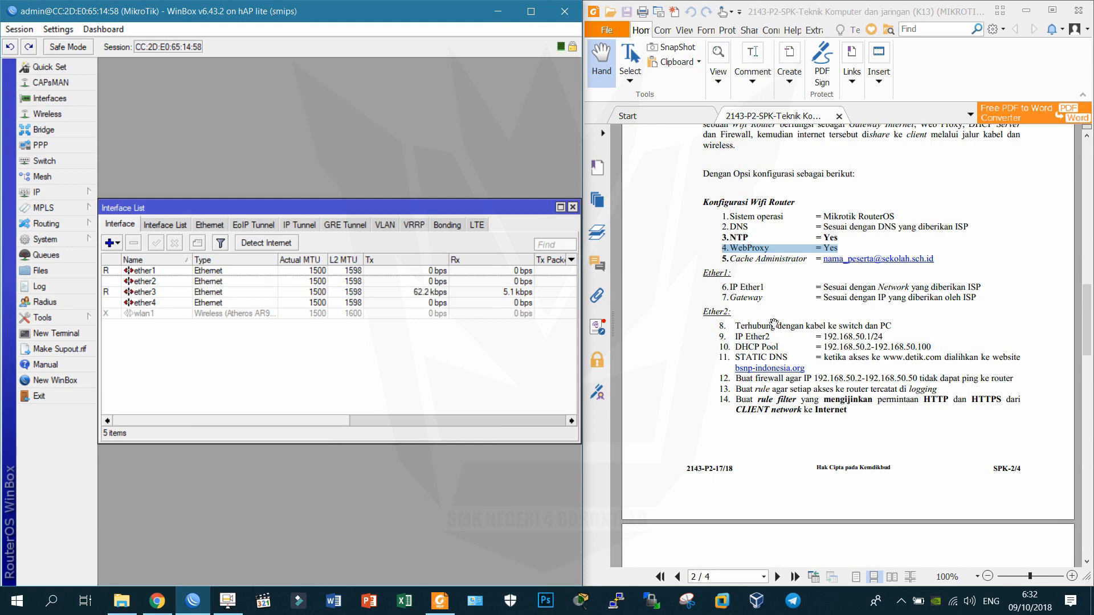
{"action": "double_click", "coordinate": [761, 290]}
{"action": "triple_click", "coordinate": [761, 291]}
{"action": "left_click", "coordinate": [761, 291]}
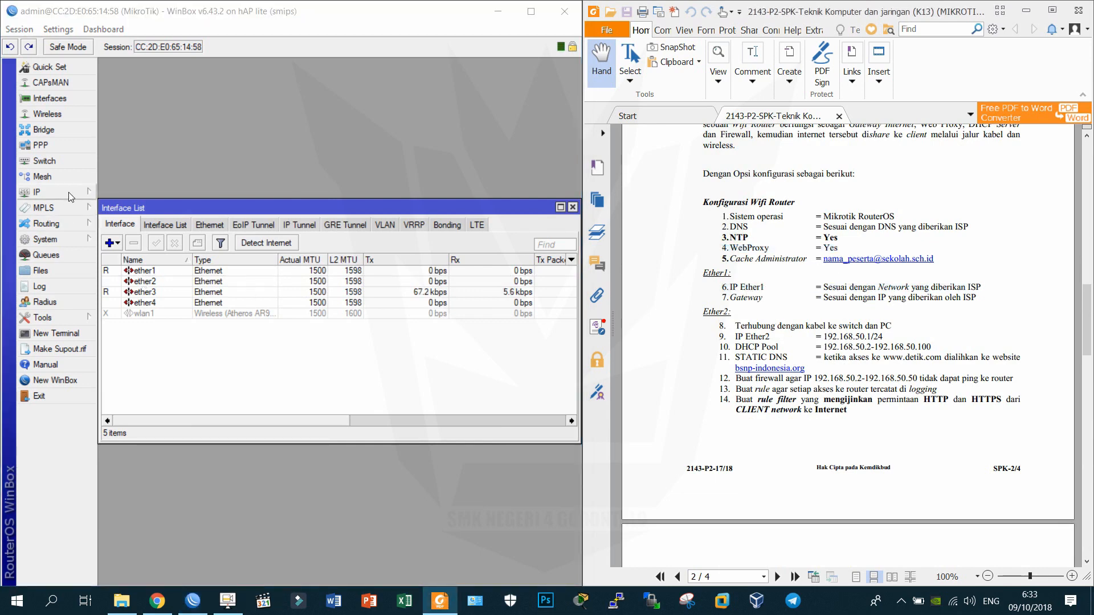
Add a DHCP client on ether1, which binds and receives 192.168.1.100/24.
{"action": "left_click", "coordinate": [40, 192]}
{"action": "left_click", "coordinate": [114, 262]}
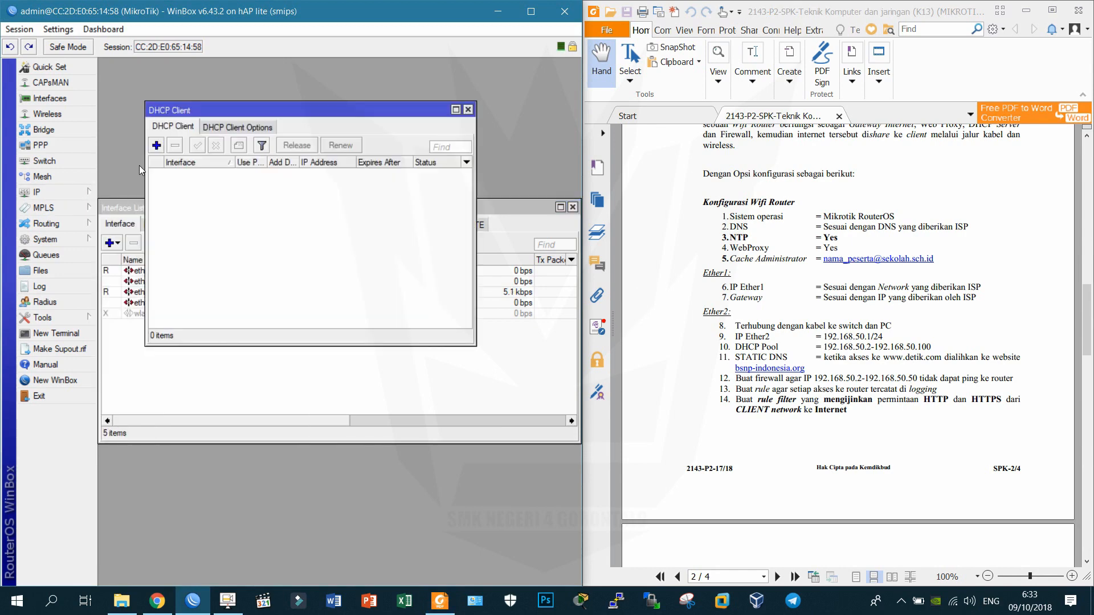
{"action": "left_click", "coordinate": [161, 146]}
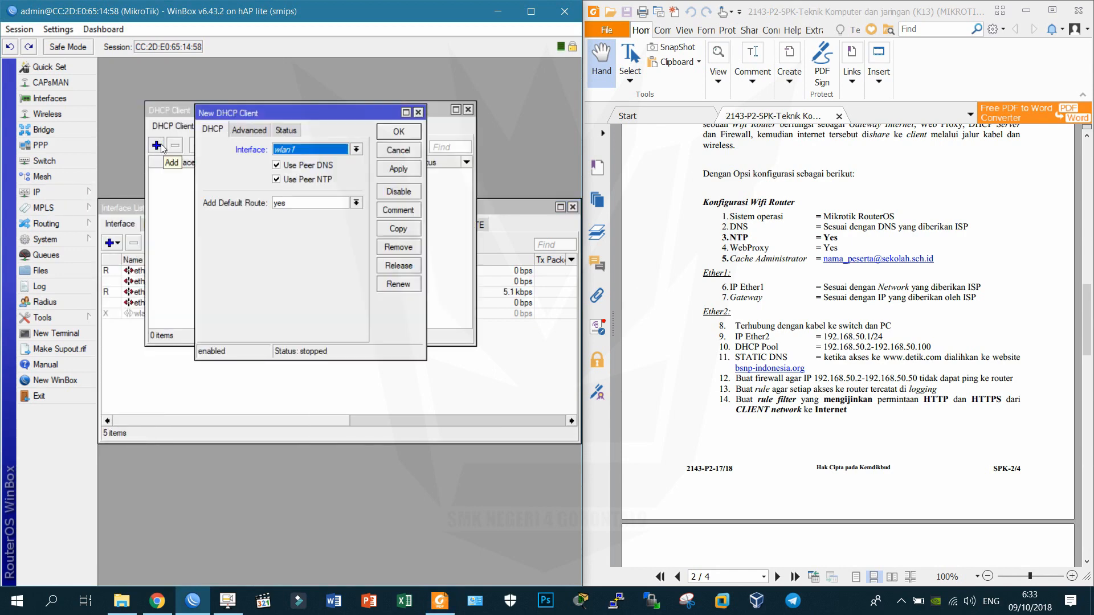
{"action": "left_click", "coordinate": [290, 151]}
{"action": "left_click", "coordinate": [293, 159]}
{"action": "left_click", "coordinate": [397, 131]}
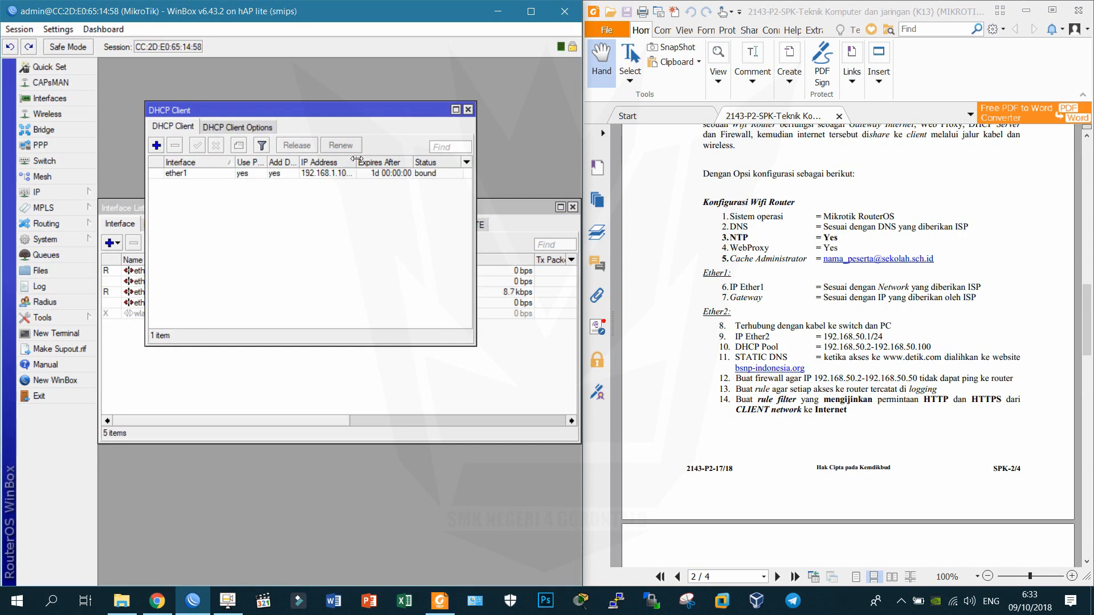
{"action": "left_click_drag", "start_coordinate": [357, 162], "coordinate": [364, 164]}
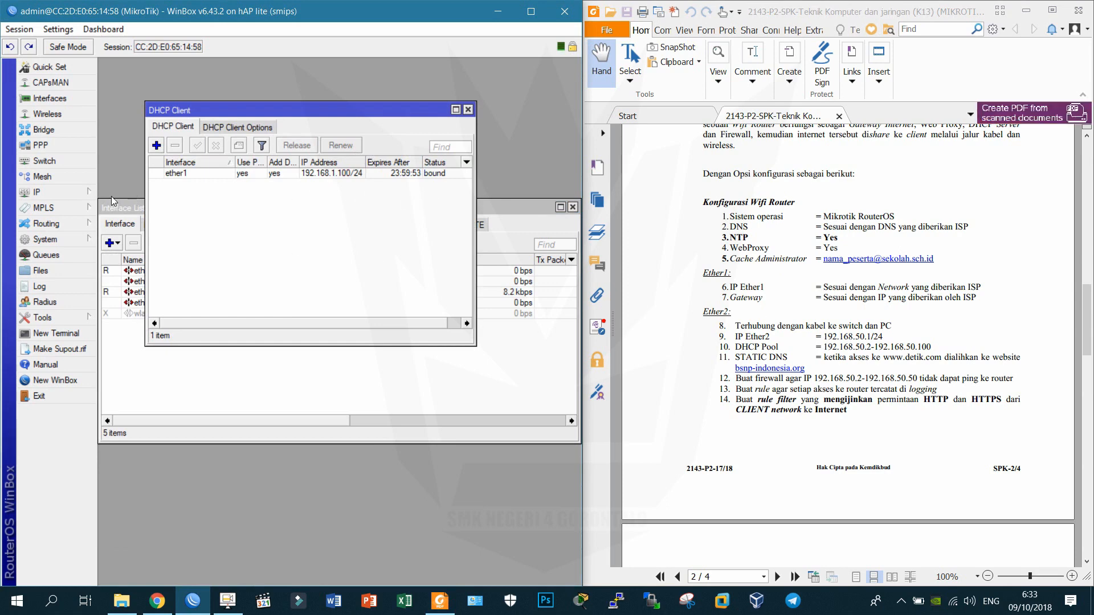
{"action": "mouse_move", "coordinate": [84, 194]}
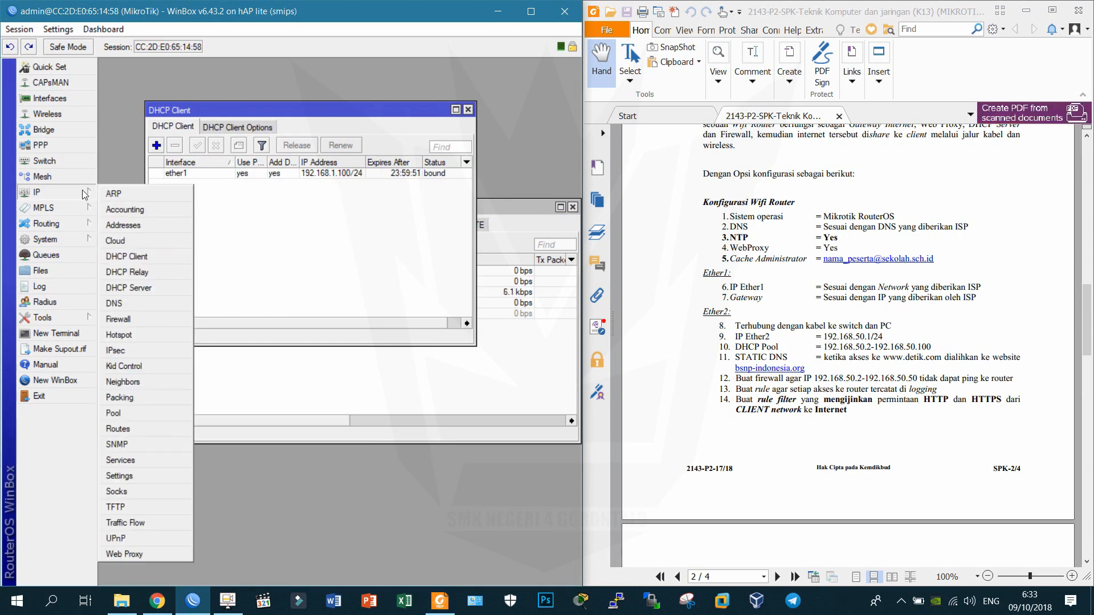
Allow remote requests in the router's DNS settings.
{"action": "left_click", "coordinate": [121, 303]}
{"action": "left_click", "coordinate": [326, 267]}
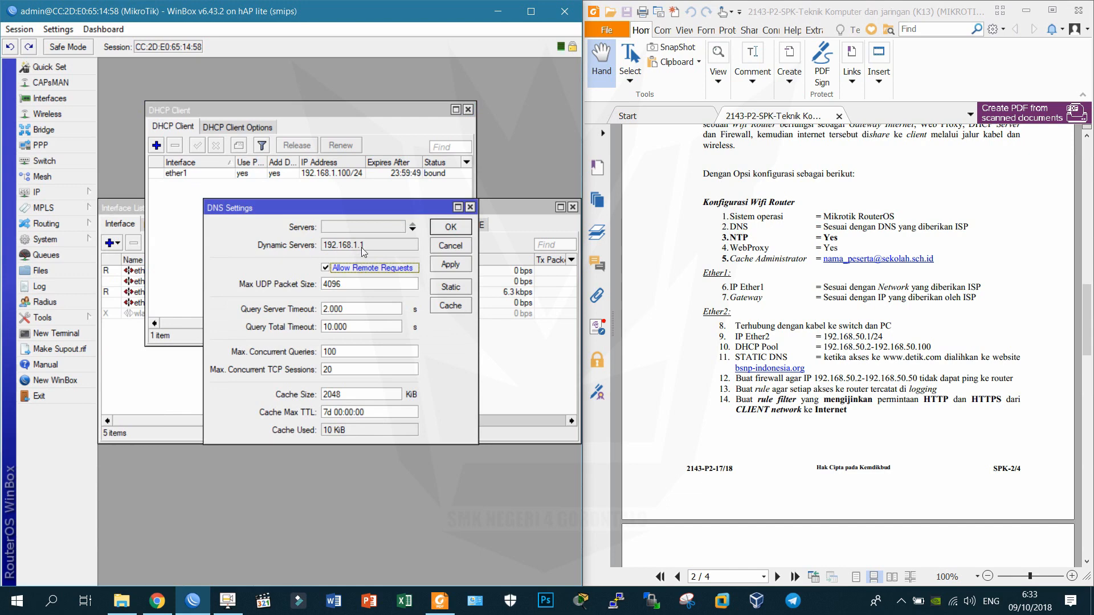
{"action": "left_click", "coordinate": [450, 265]}
{"action": "left_click", "coordinate": [450, 228]}
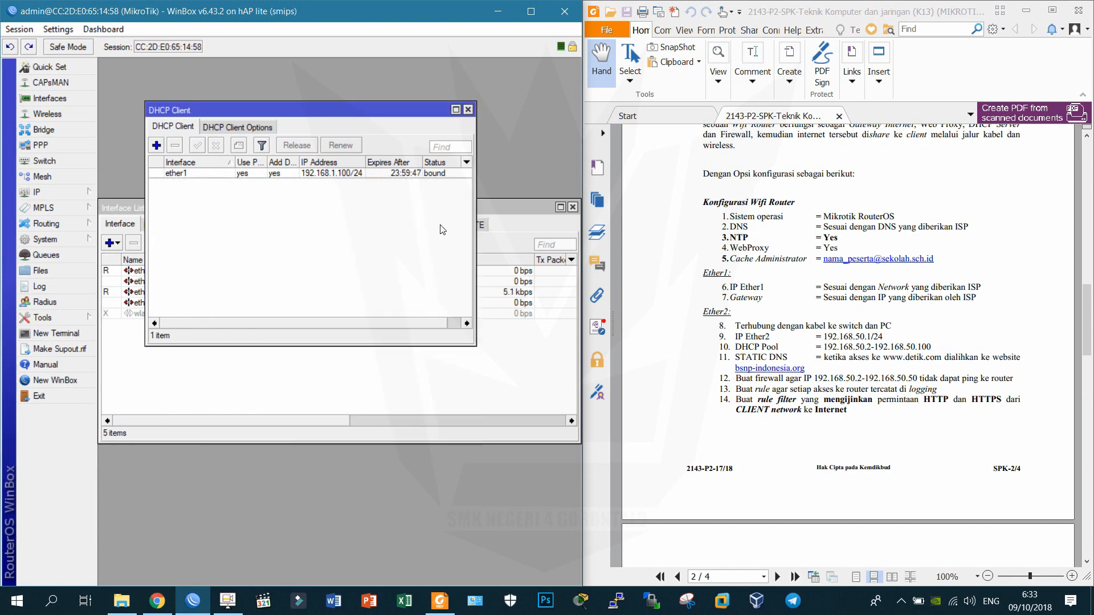
Ping google.com from a new terminal to confirm internet access with 0% loss.
{"action": "left_click", "coordinate": [57, 334]}
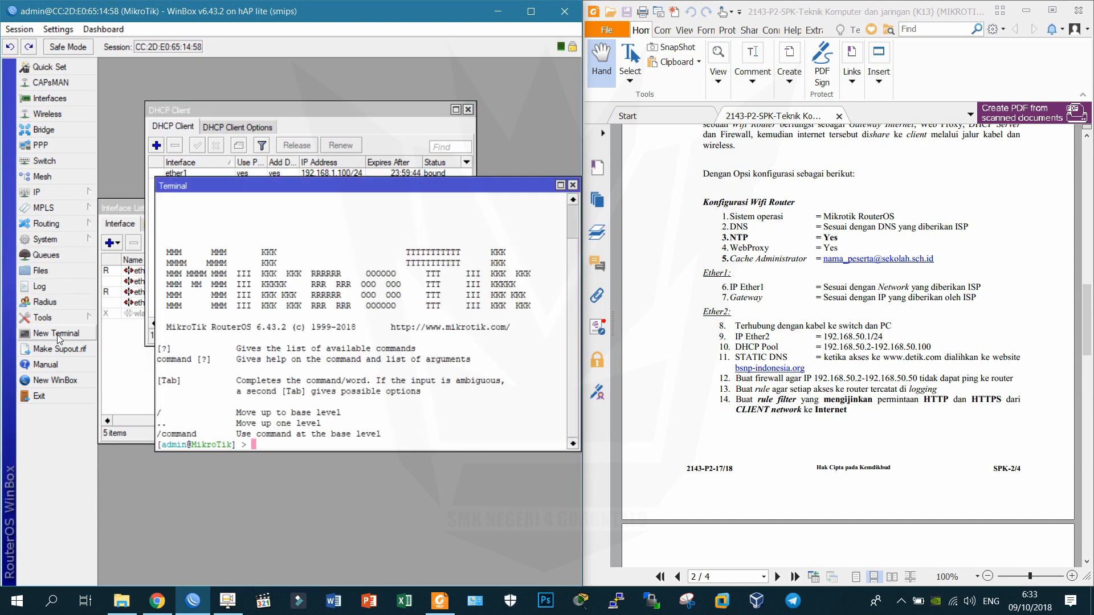
{"action": "type", "text": "ping google.com"}
{"action": "key", "text": "Return"}
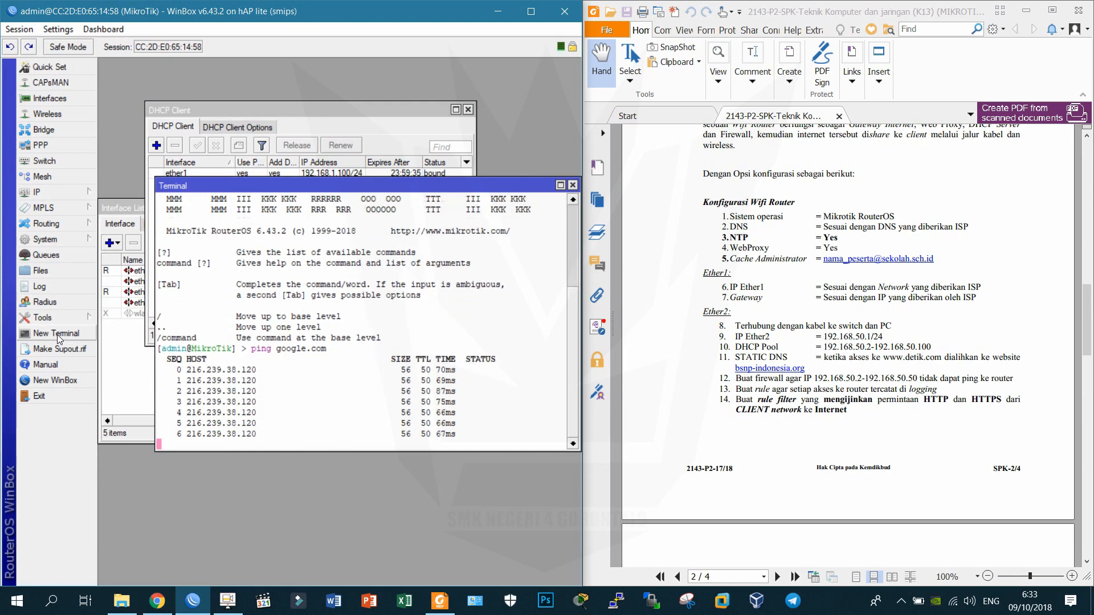
{"action": "key", "text": "ctrl+c"}
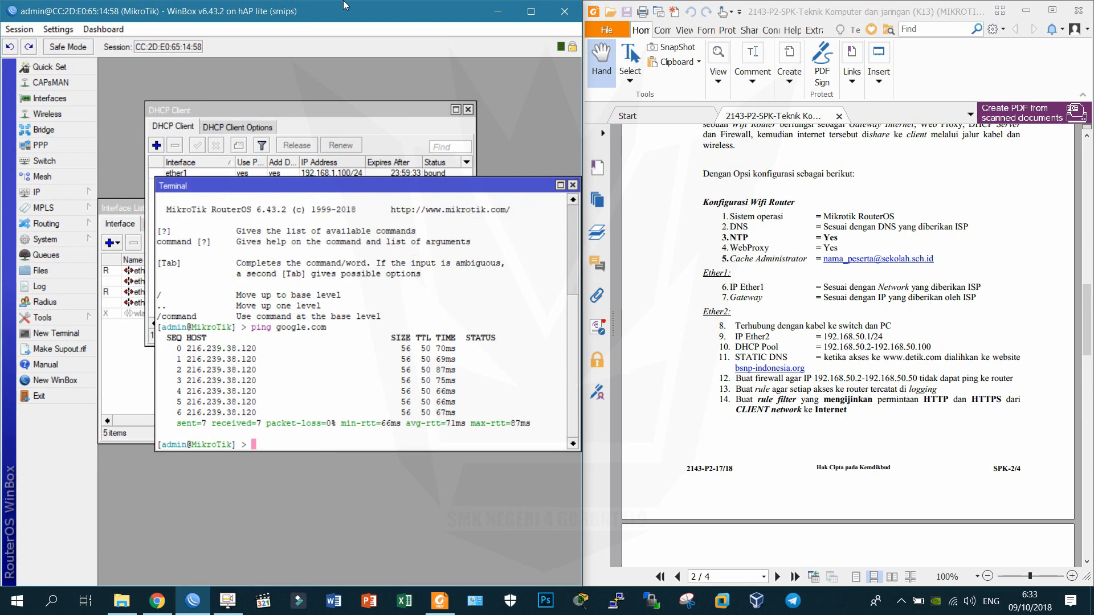
Review the Cache Administrator and Gateway lines on the exam sheet.
{"action": "triple_click", "coordinate": [747, 248]}
{"action": "triple_click", "coordinate": [757, 261]}
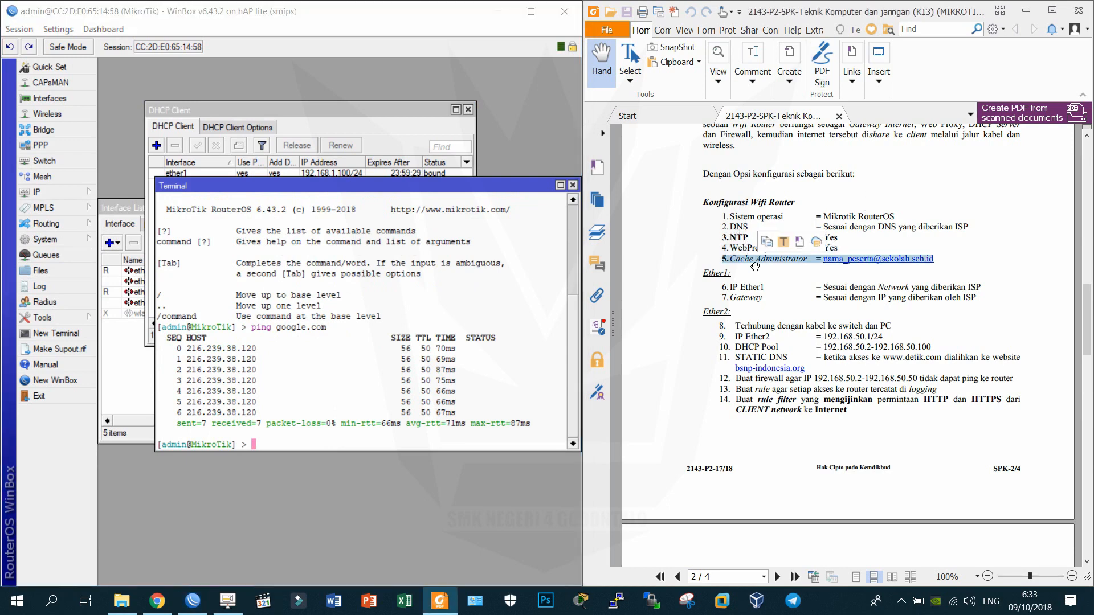
{"action": "double_click", "coordinate": [751, 298]}
{"action": "triple_click", "coordinate": [751, 298]}
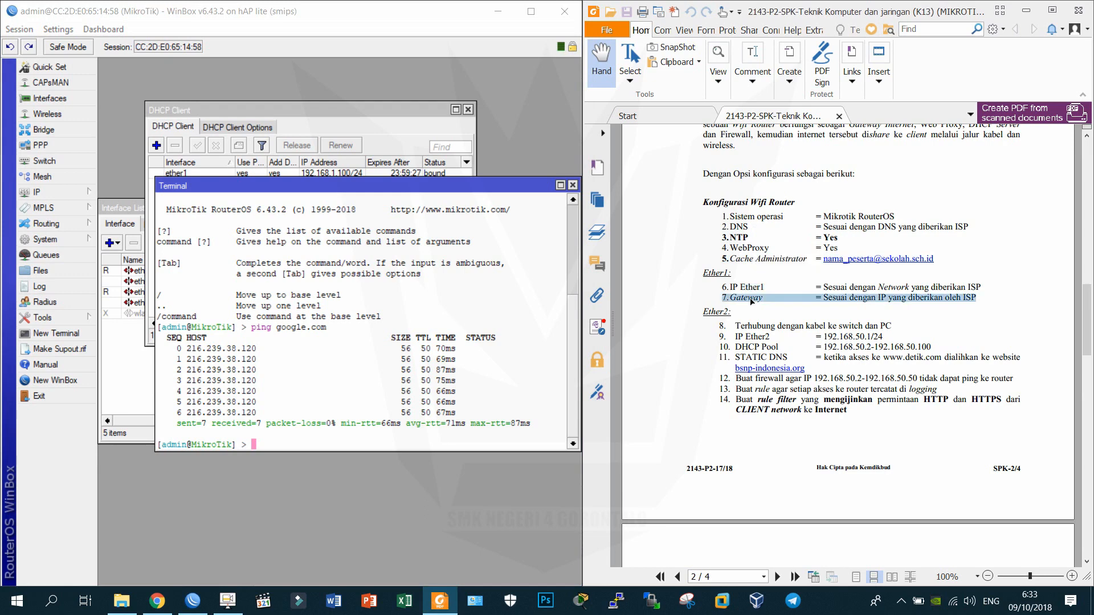
{"action": "left_click", "coordinate": [63, 192]}
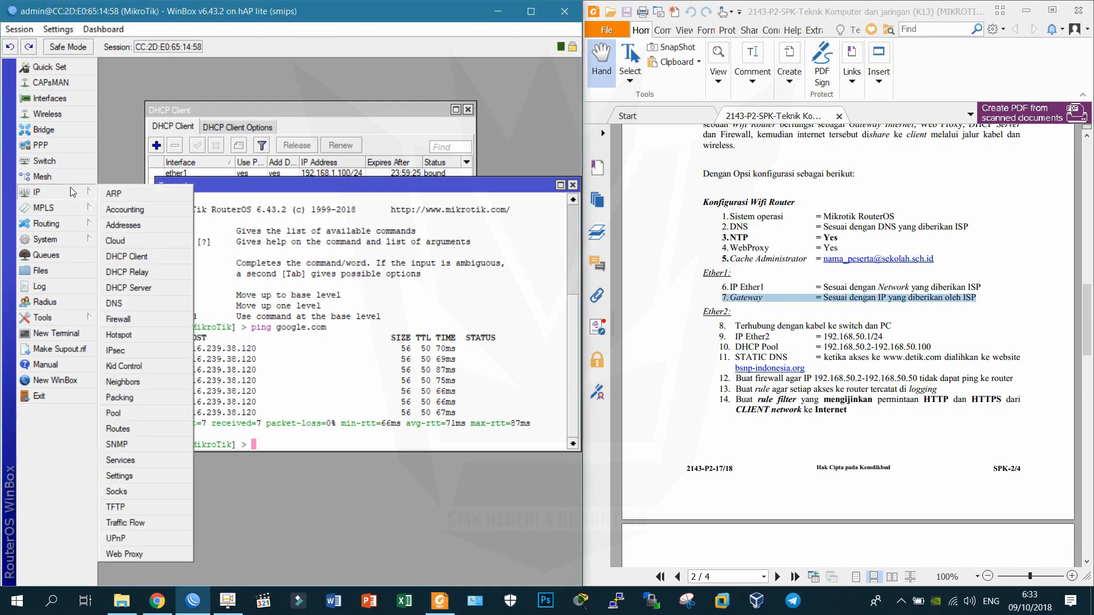
Inspect the default route 0.0.0.0/0 via gateway 192.168.1.1 on ether1 in the Route List.
{"action": "left_click", "coordinate": [161, 434]}
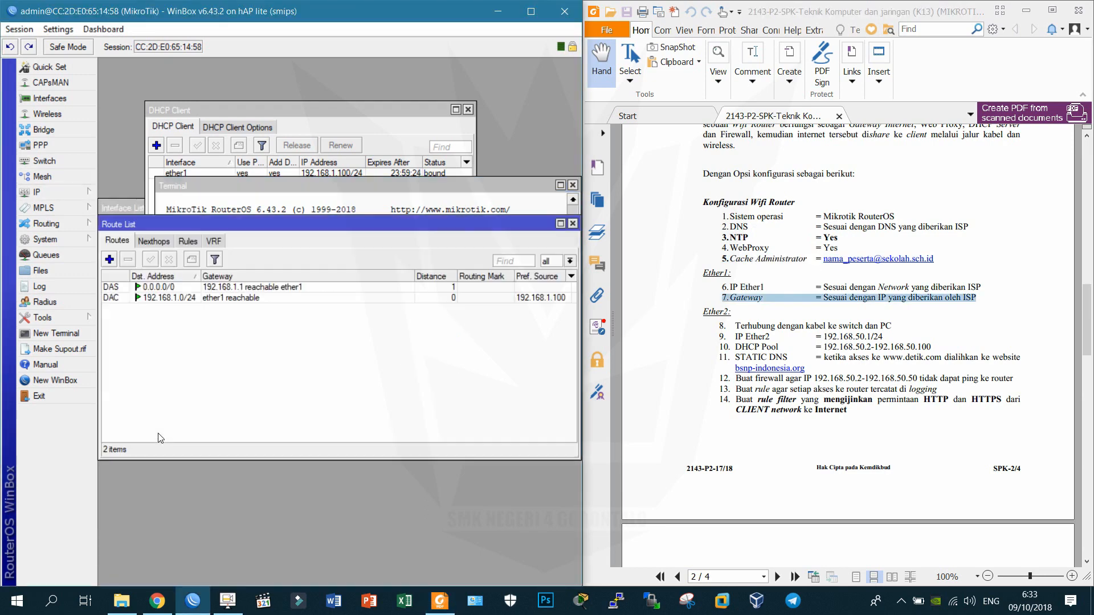
{"action": "left_click", "coordinate": [251, 288]}
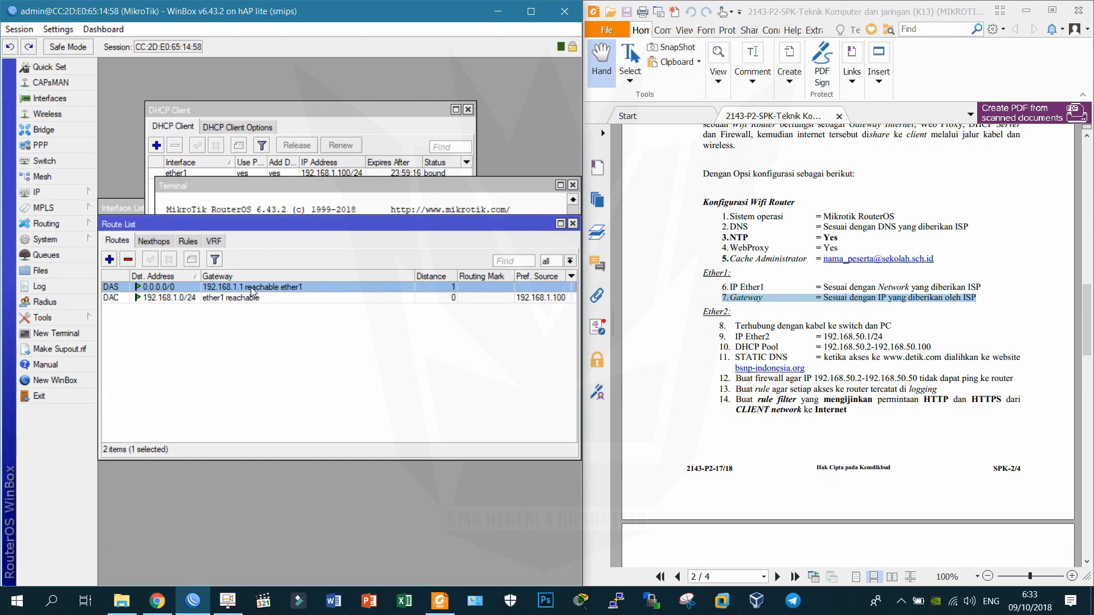
{"action": "left_click", "coordinate": [263, 318]}
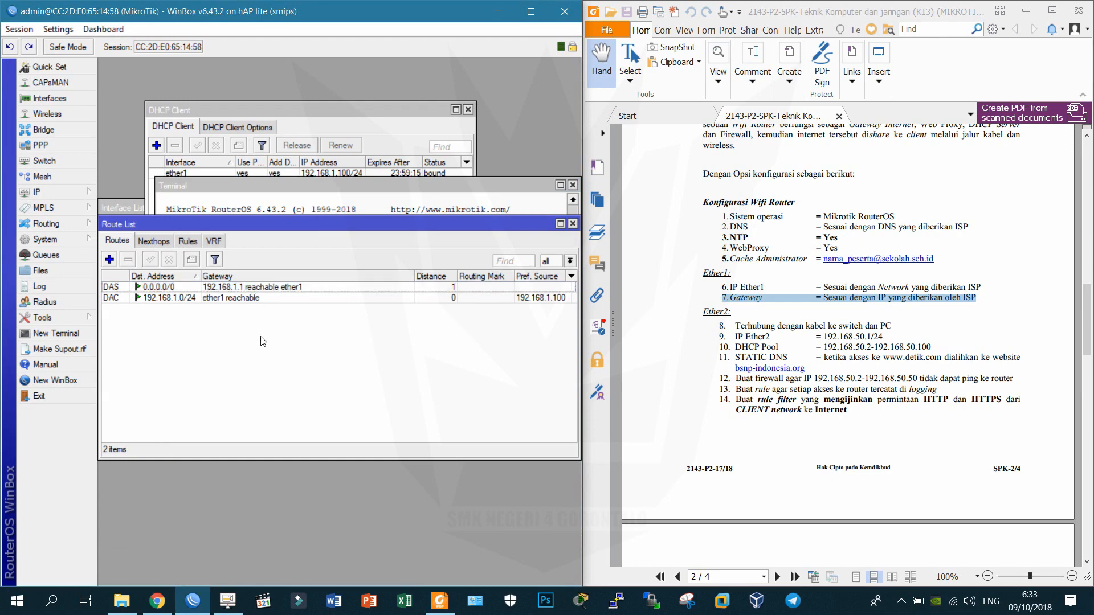
{"action": "left_click", "coordinate": [739, 230]}
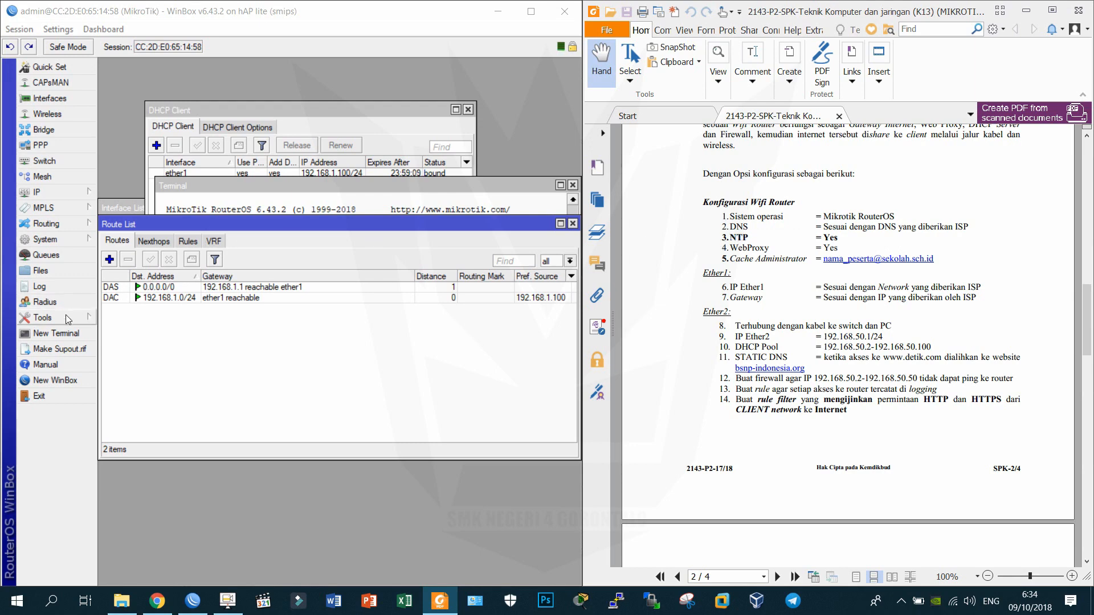
{"action": "left_click", "coordinate": [66, 315]}
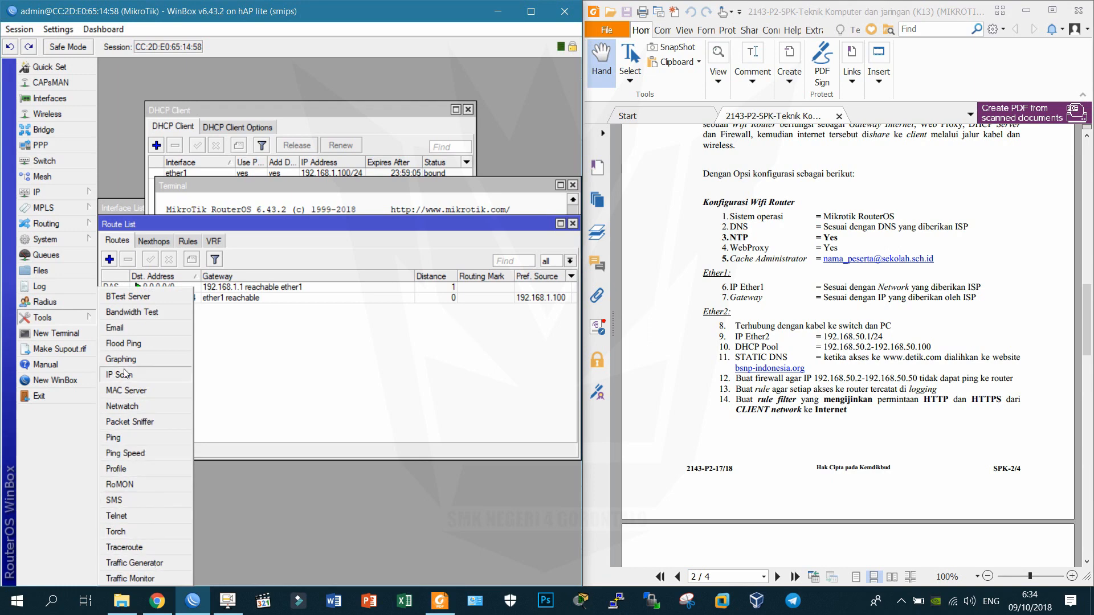
Set the SNTP client's primary NTP server to id.pool.ntp.org and apply it.
{"action": "mouse_move", "coordinate": [70, 239]}
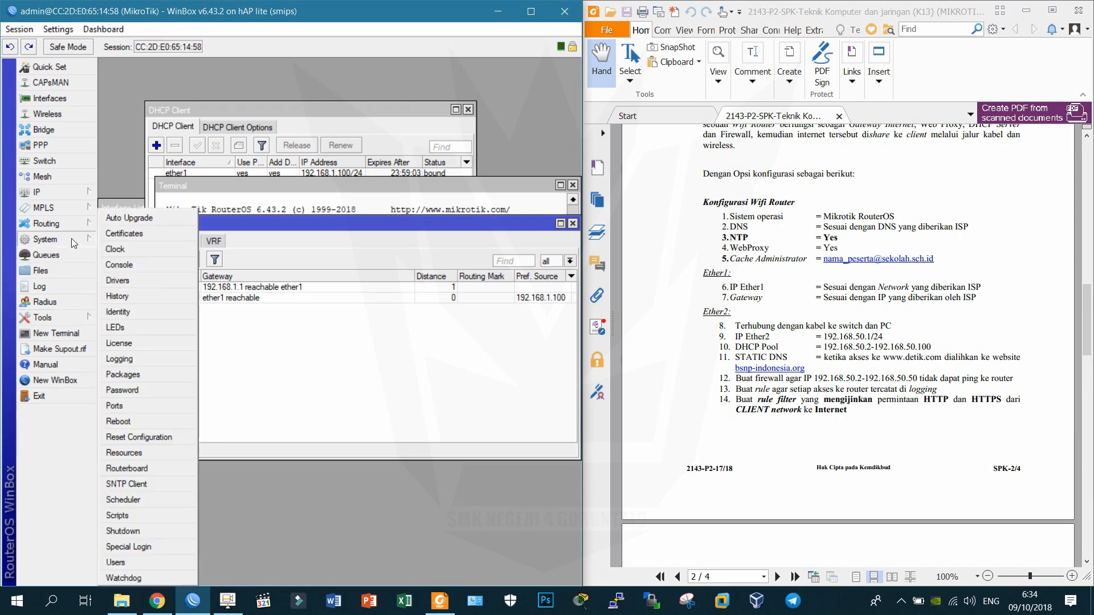
{"action": "left_click", "coordinate": [152, 484]}
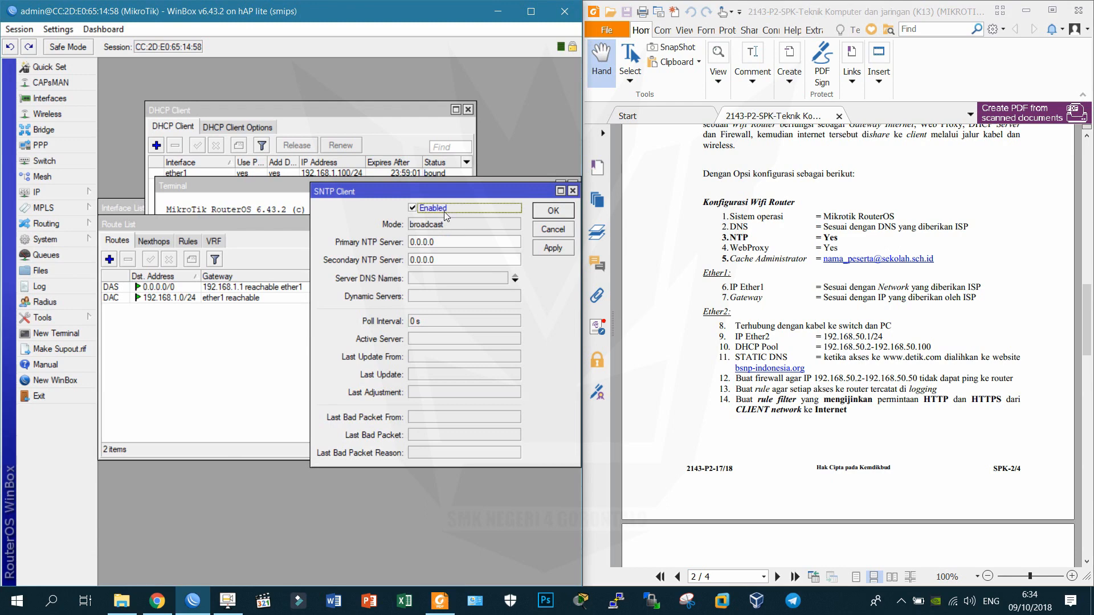
{"action": "key", "text": "Tab"}
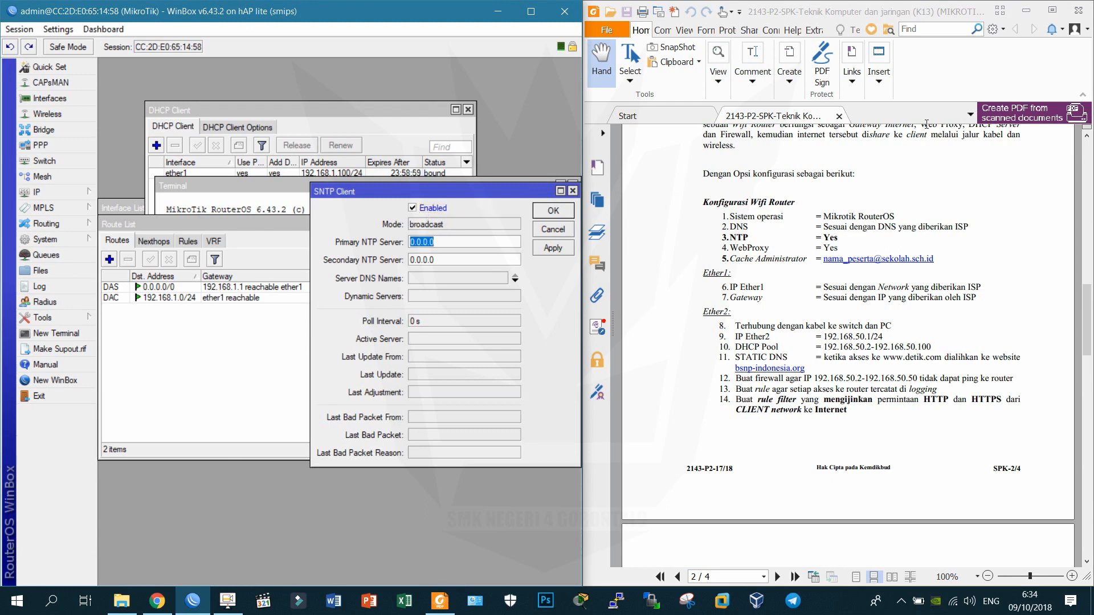
{"action": "type", "text": "id.pool.ntp.org"}
{"action": "left_click", "coordinate": [547, 248]}
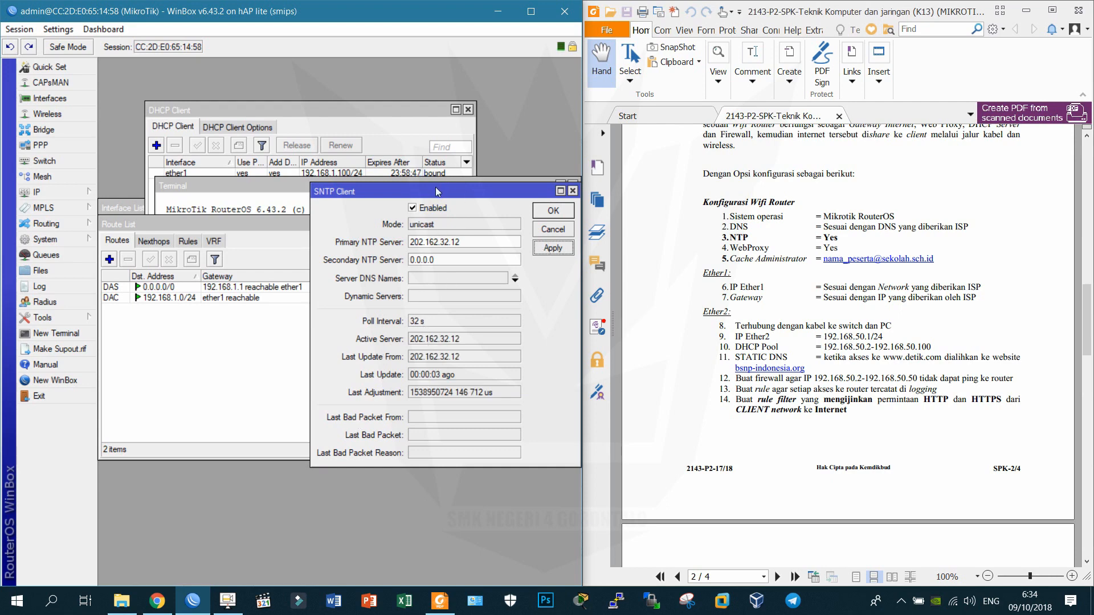
{"action": "left_click_drag", "start_coordinate": [392, 192], "coordinate": [353, 215]}
{"action": "left_click", "coordinate": [46, 240]}
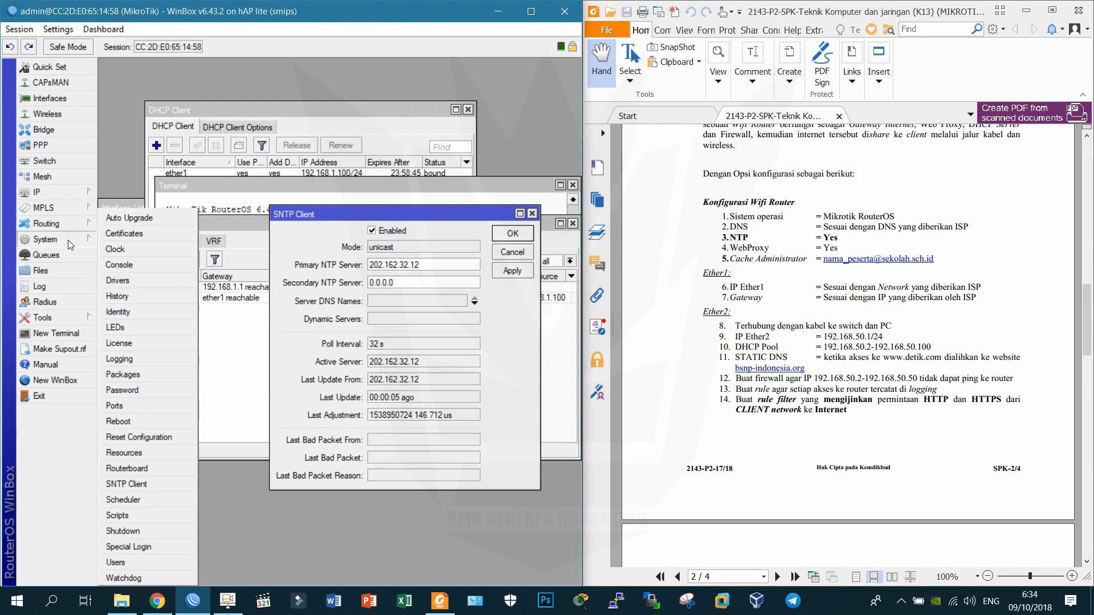
{"action": "left_click", "coordinate": [120, 251]}
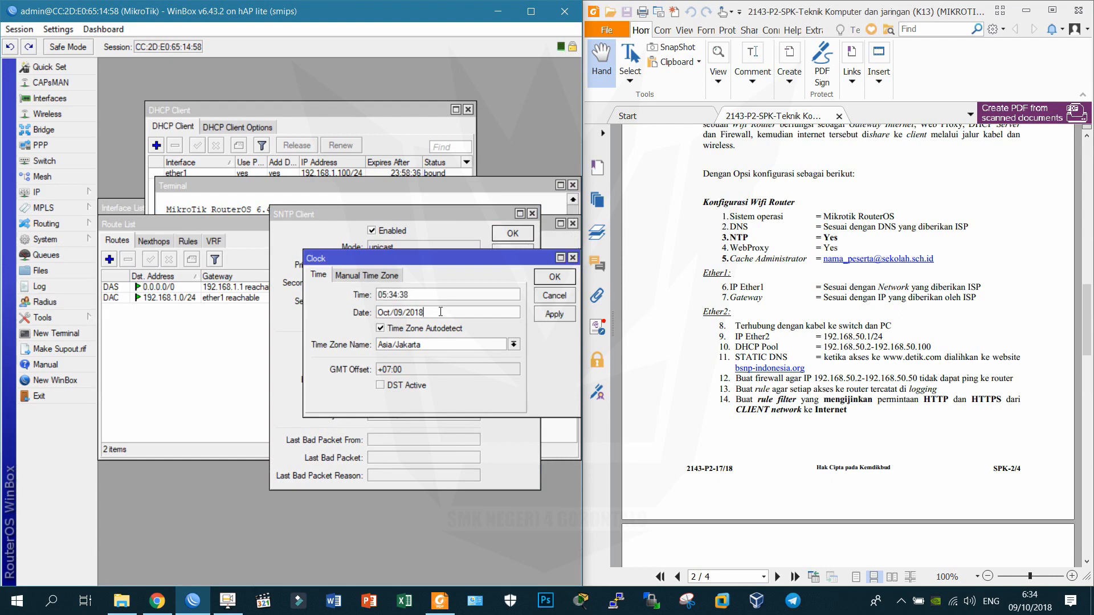
Change the router's time zone from Asia/Jakarta to Asia/Makassar (GMT +08:00) and apply.
{"action": "key", "text": "Tab"}
{"action": "double_click", "coordinate": [420, 345]}
{"action": "left_click_drag", "start_coordinate": [427, 345], "coordinate": [397, 325]}
{"action": "type", "text": "Makassa"}
{"action": "left_click", "coordinate": [553, 318]}
Compare with the computer's date and time, close the Clock window, and zoom into the exam sheet.
{"action": "left_click", "coordinate": [1050, 601]}
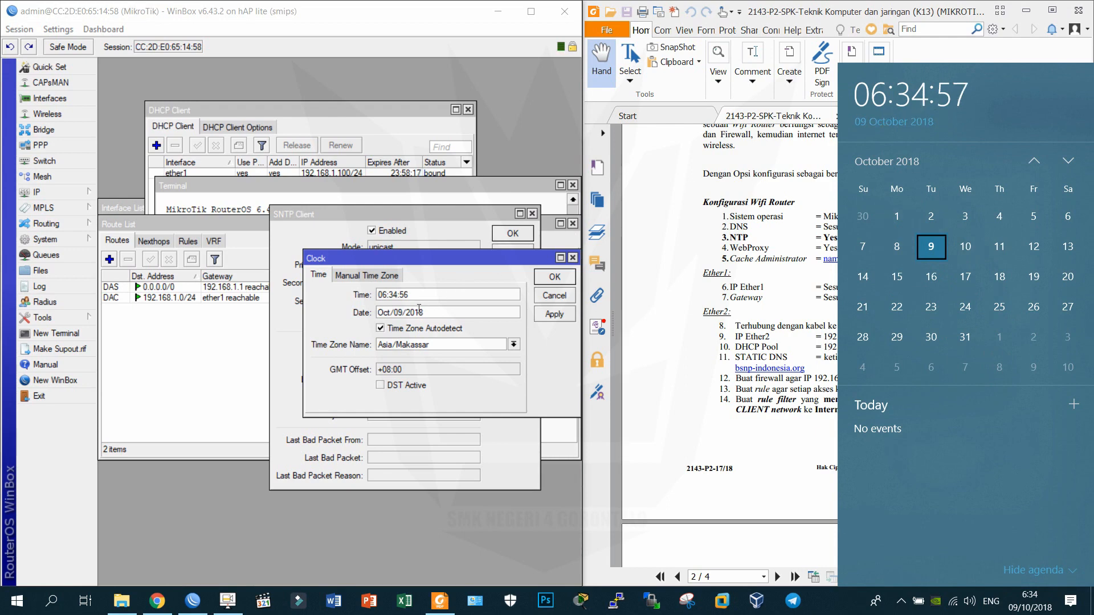
{"action": "left_click", "coordinate": [570, 278]}
{"action": "left_click", "coordinate": [686, 273]}
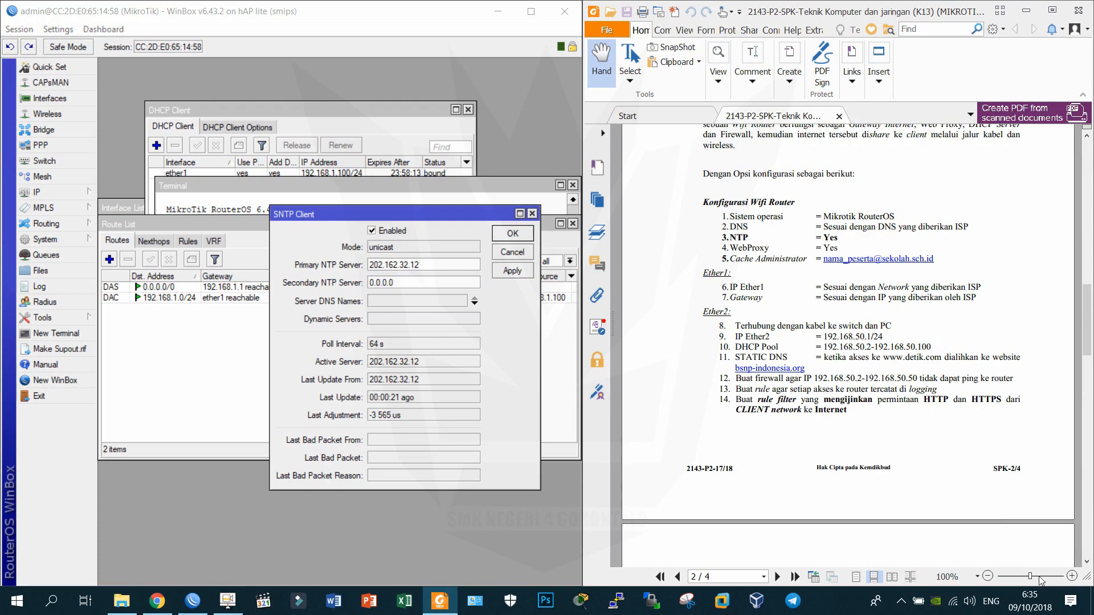
{"action": "left_click", "coordinate": [1071, 576]}
Give interface ether1 the comment 'sumber internet'.
{"action": "left_click_drag", "start_coordinate": [979, 478], "coordinate": [827, 262]}
{"action": "left_click_drag", "start_coordinate": [826, 414], "coordinate": [811, 397]}
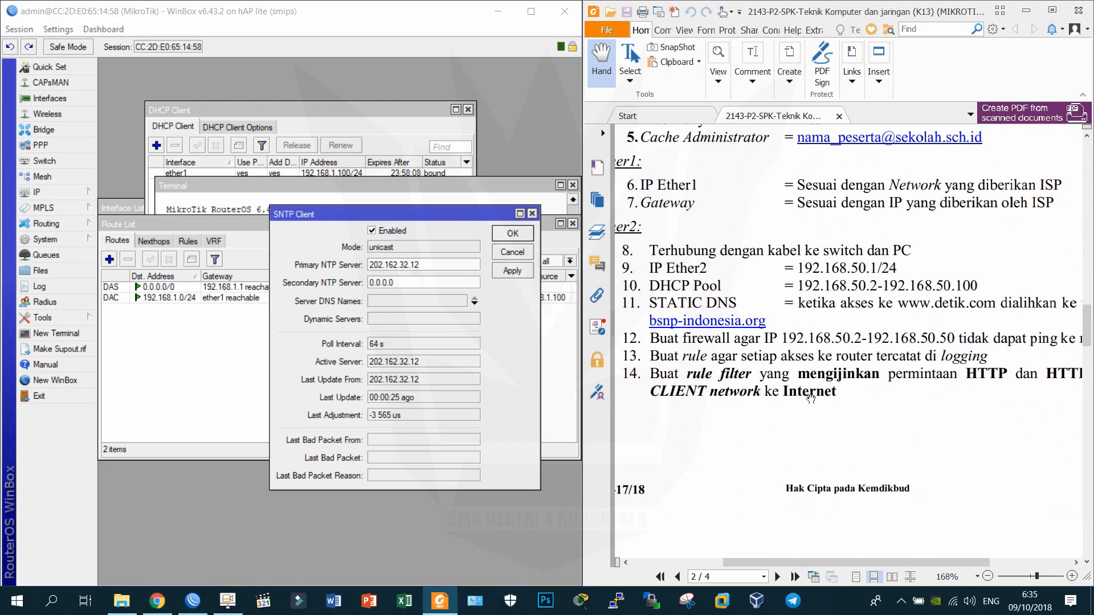
{"action": "scroll", "coordinate": [811, 394], "scroll_direction": "down", "scroll_amount": 1, "text": "ctrl"}
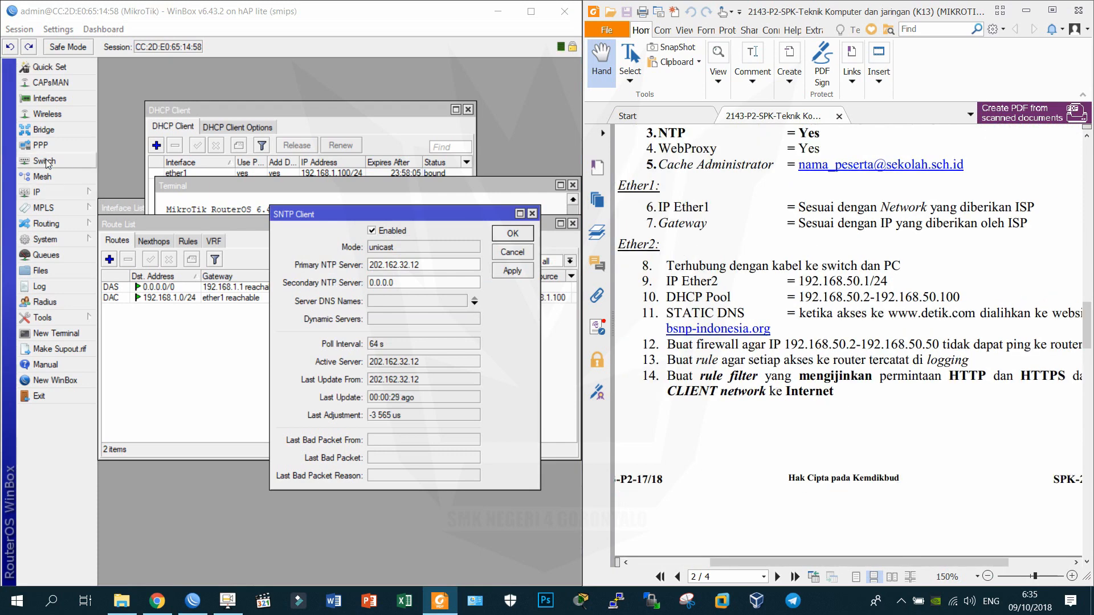
{"action": "left_click", "coordinate": [71, 100]}
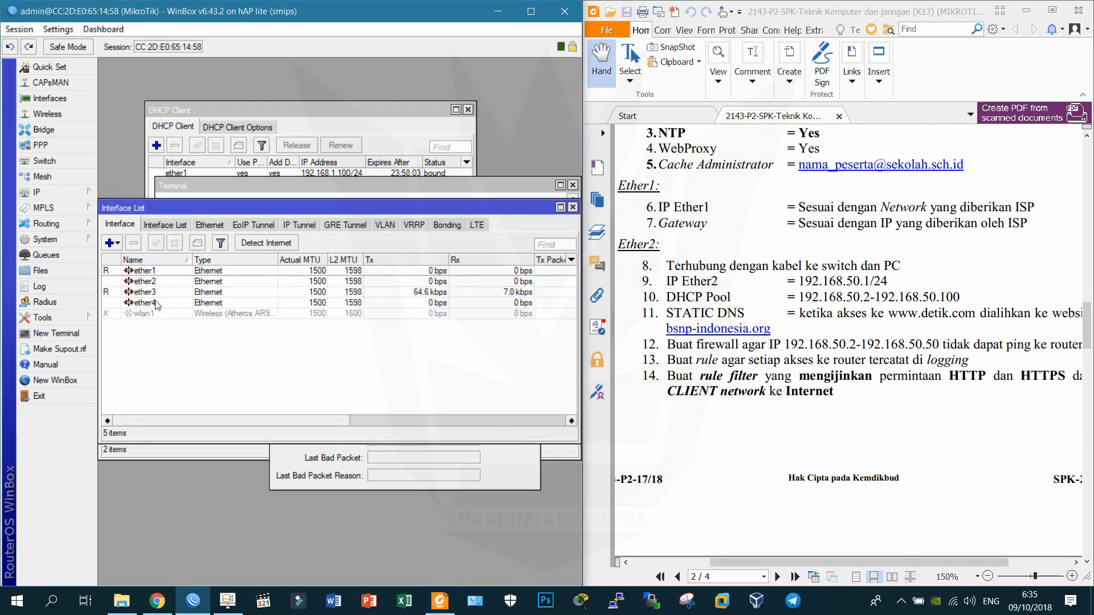
{"action": "left_click", "coordinate": [164, 272]}
{"action": "left_click", "coordinate": [200, 243]}
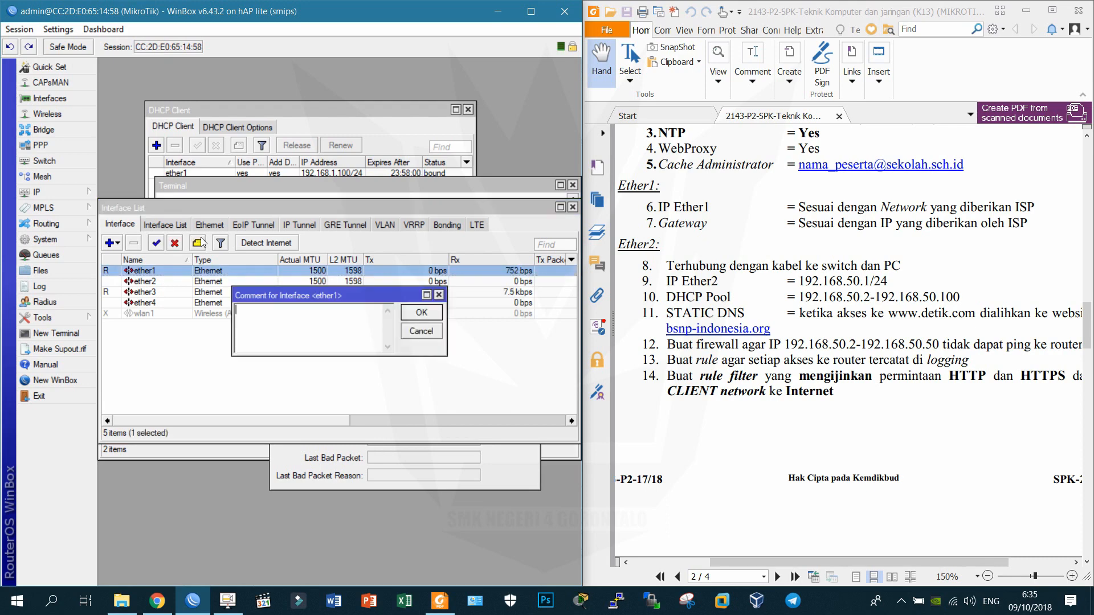
{"action": "type", "text": "sumber internet"}
{"action": "key", "text": "Return"}
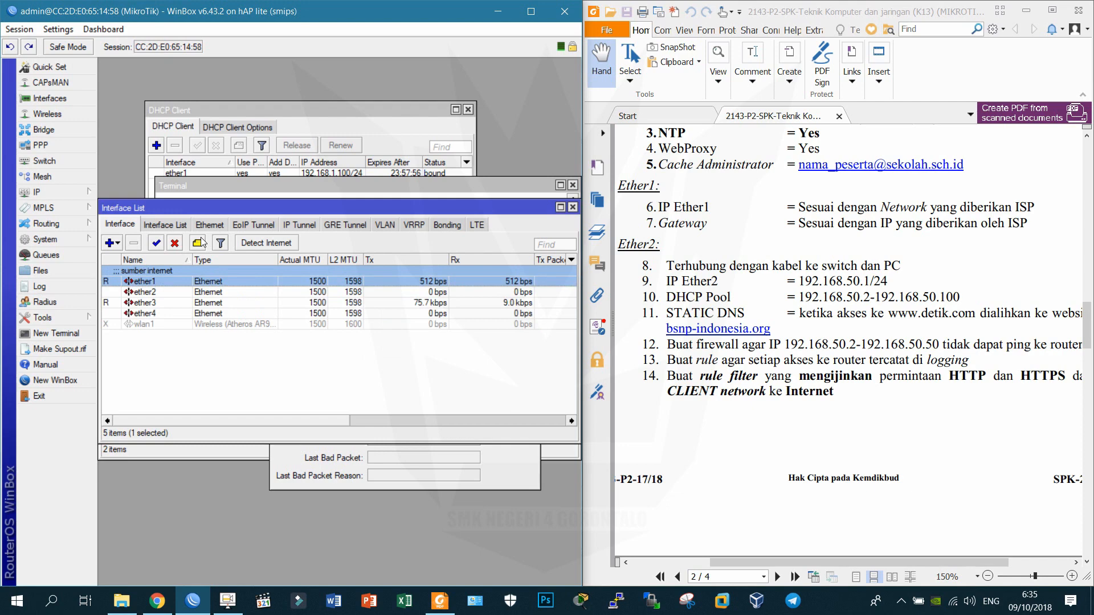
Give ether2 the comment 'terhubung dengan kabel ke switch dan PC'.
{"action": "key", "text": "Down"}
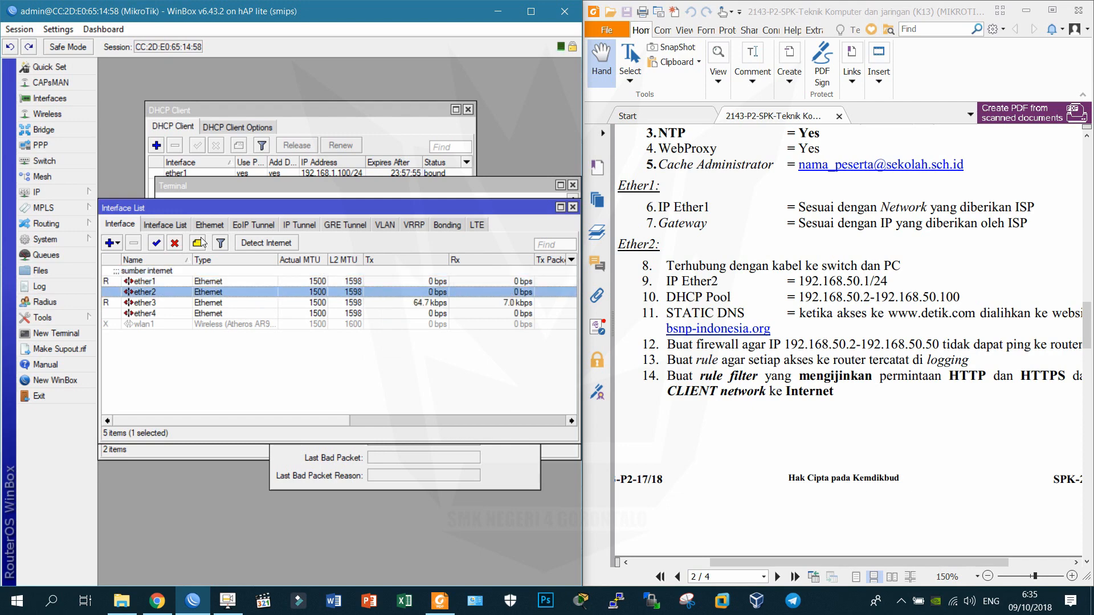
{"action": "left_click", "coordinate": [199, 243]}
{"action": "type", "text": "terhubung dengan"}
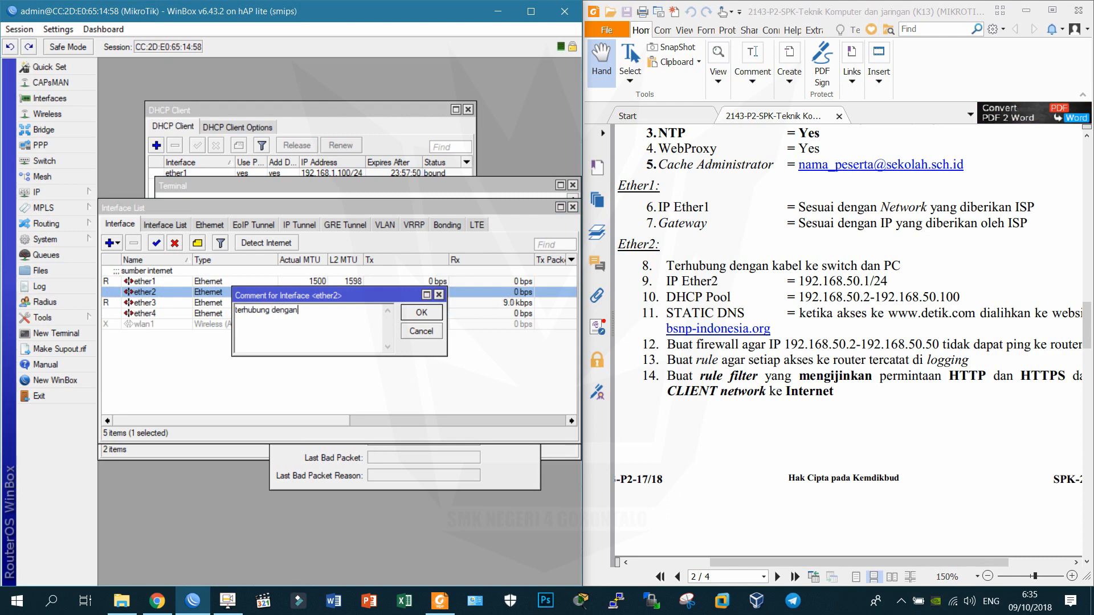
{"action": "type", "text": " kabel ke switch dan PC"}
{"action": "key", "text": "Return"}
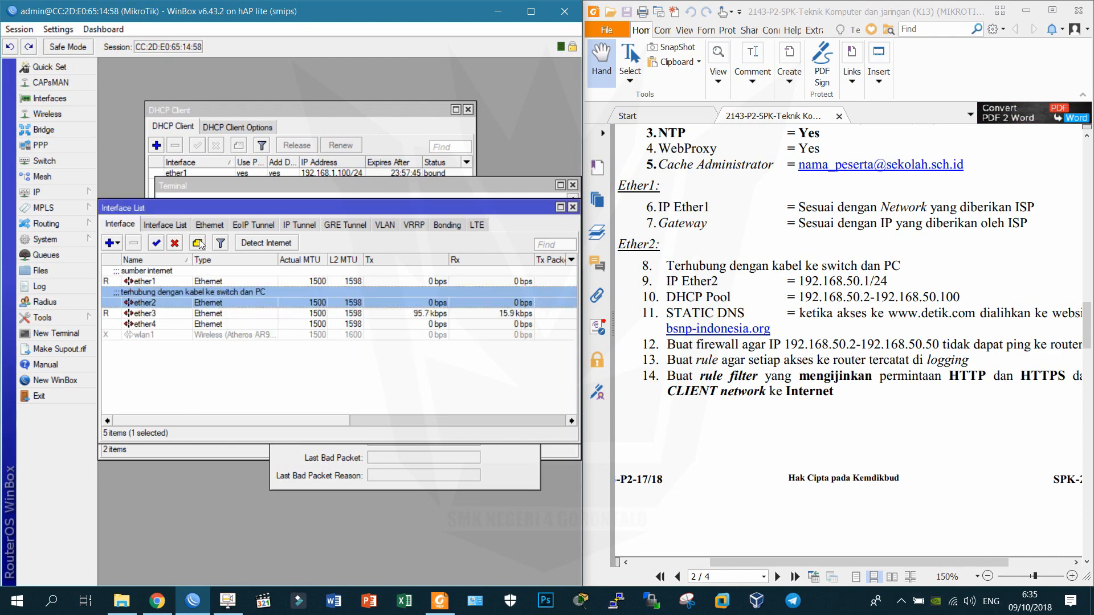
Add address 192.168.50.1/24 on ether2, then dismiss the exam PDF's connection warning.
{"action": "left_click", "coordinate": [70, 190]}
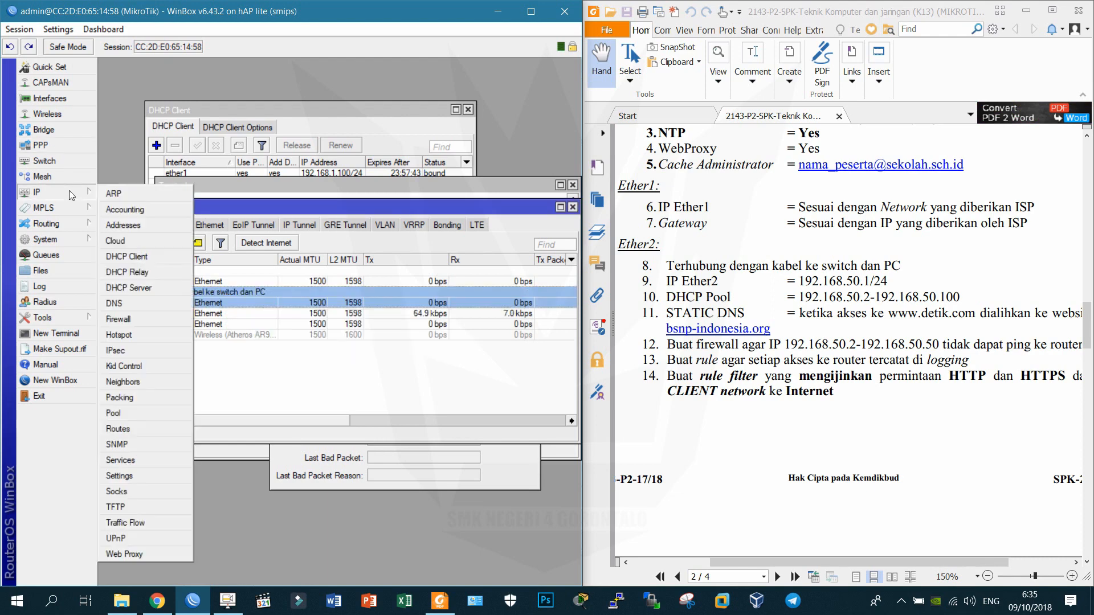
{"action": "left_click", "coordinate": [171, 231]}
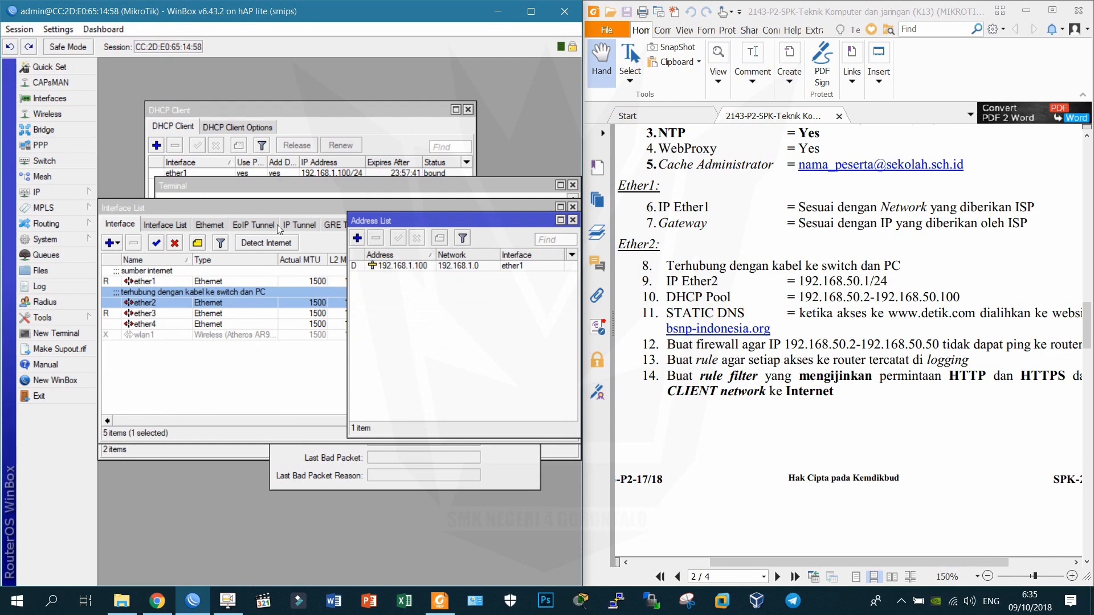
{"action": "left_click", "coordinate": [358, 238]}
{"action": "type", "text": "192.168.50."}
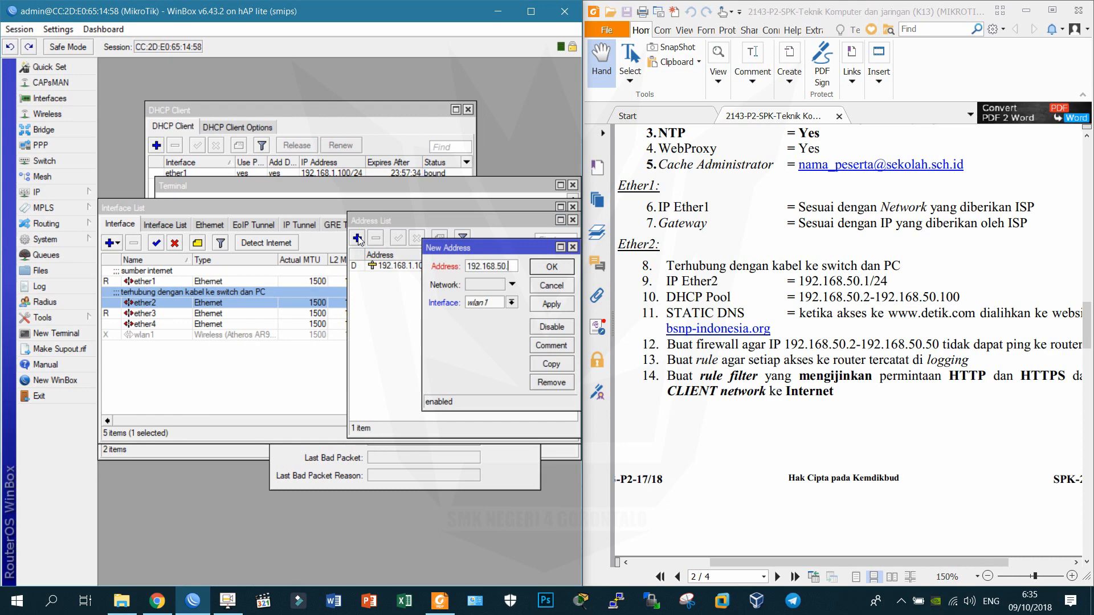
{"action": "type", "text": "1/24"}
{"action": "key", "text": "Tab"}
{"action": "key", "text": "Tab"}
{"action": "key", "text": "alt+Down"}
{"action": "key", "text": "Up"}
{"action": "key", "text": "Up"}
{"action": "key", "text": "Up"}
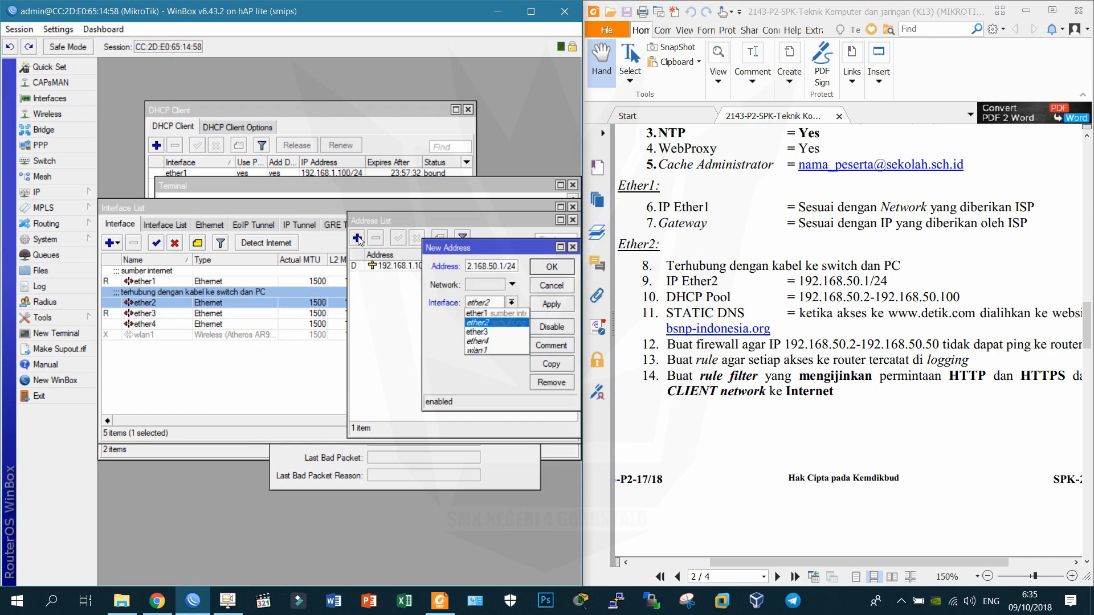
{"action": "key", "text": "Return"}
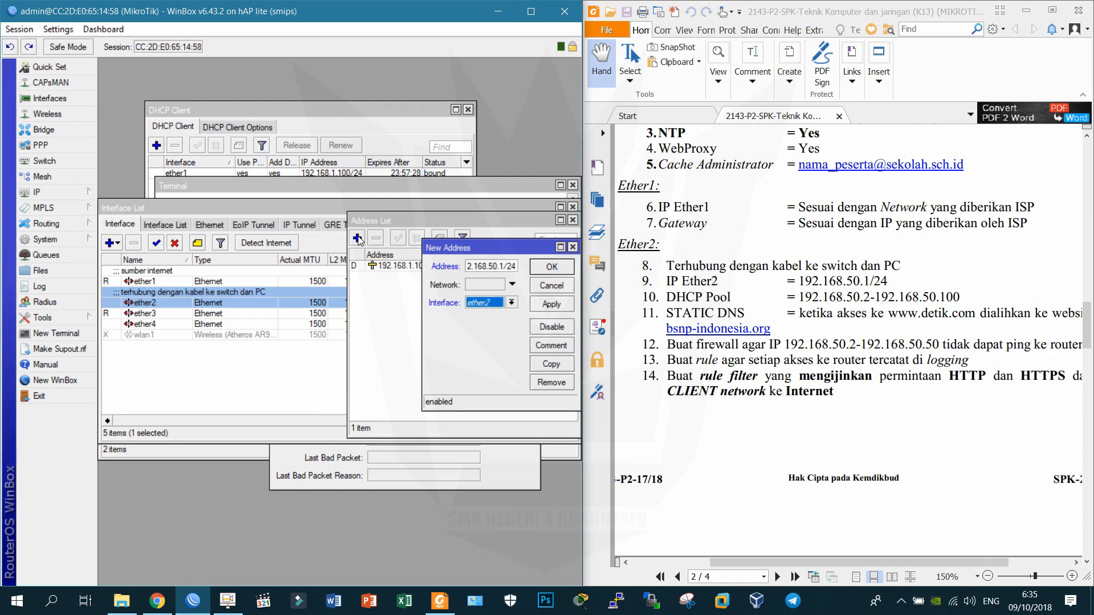
{"action": "key", "text": "Return"}
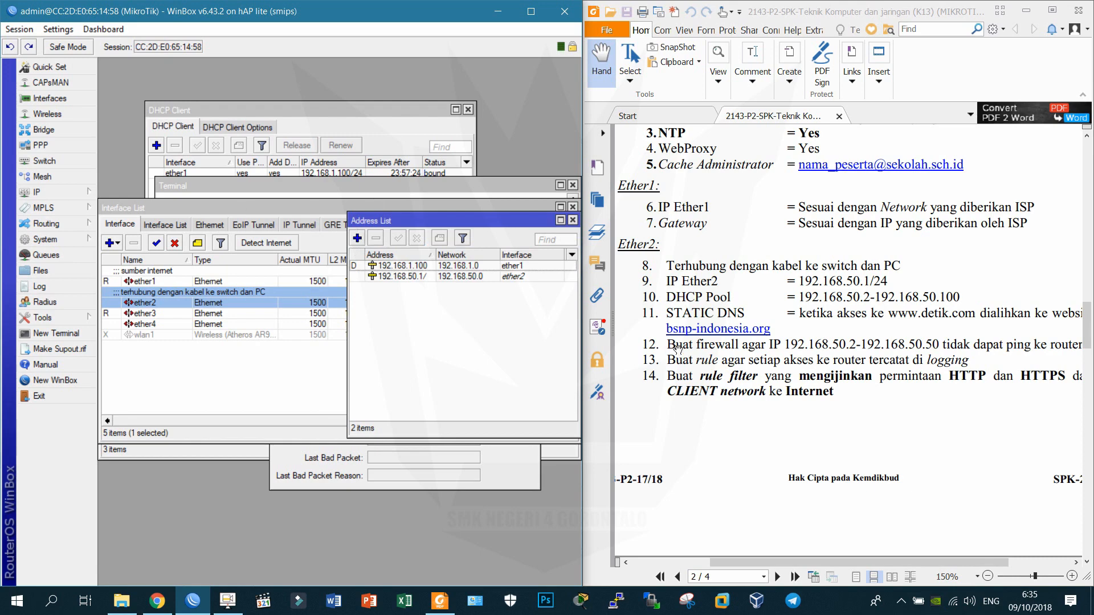
{"action": "left_click", "coordinate": [703, 286]}
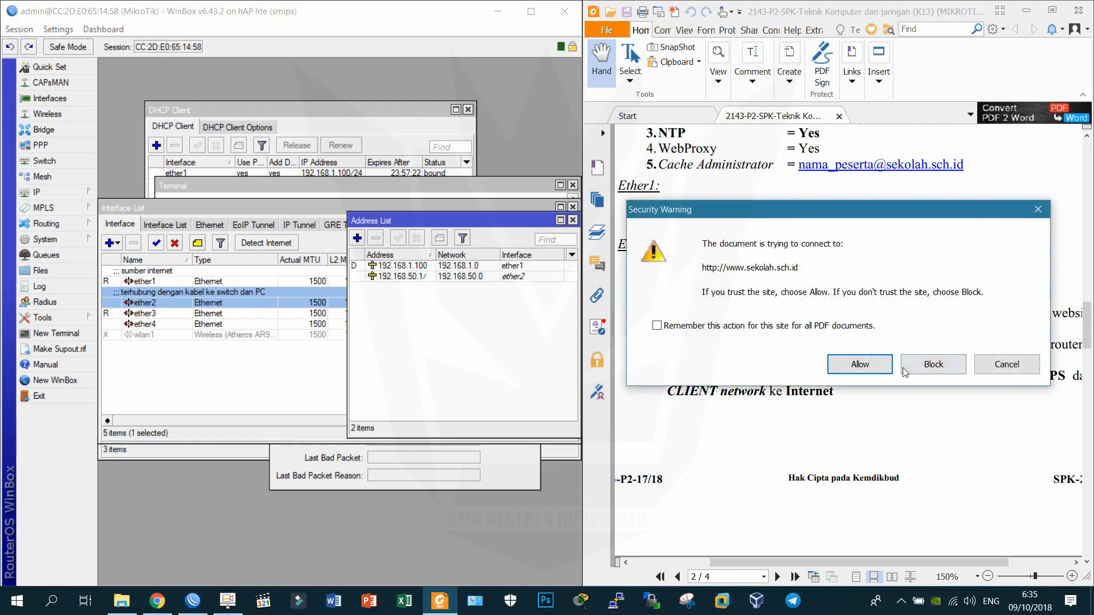
{"action": "left_click", "coordinate": [975, 368]}
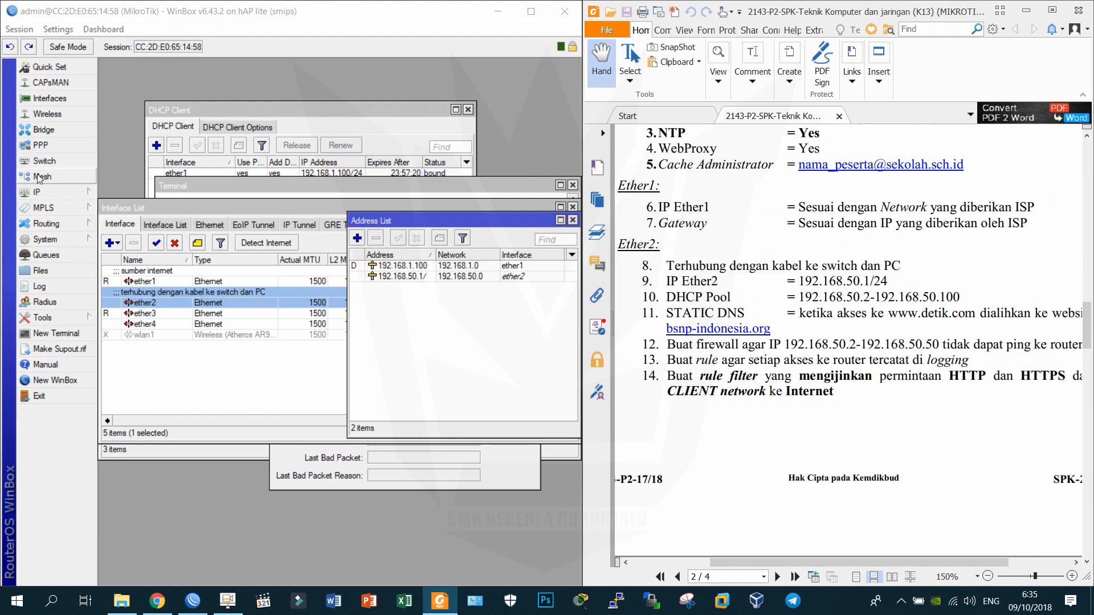
Start DHCP Setup on ether2, accepting address space 192.168.50.0/24 and gateway 192.168.50.1.
{"action": "left_click", "coordinate": [73, 193]}
{"action": "left_click", "coordinate": [128, 287]}
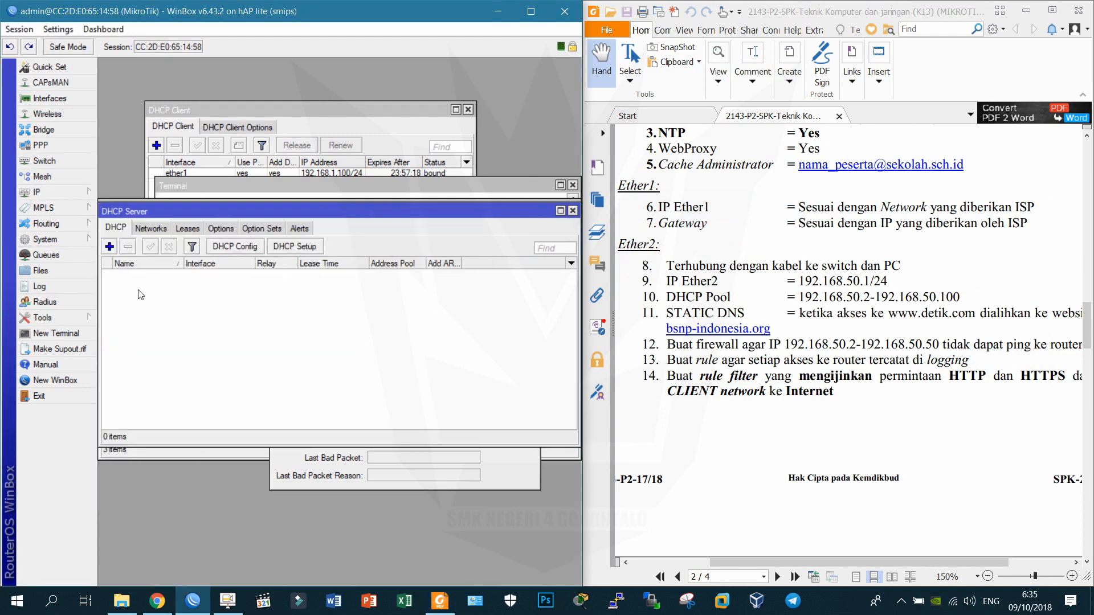
{"action": "left_click", "coordinate": [289, 246]}
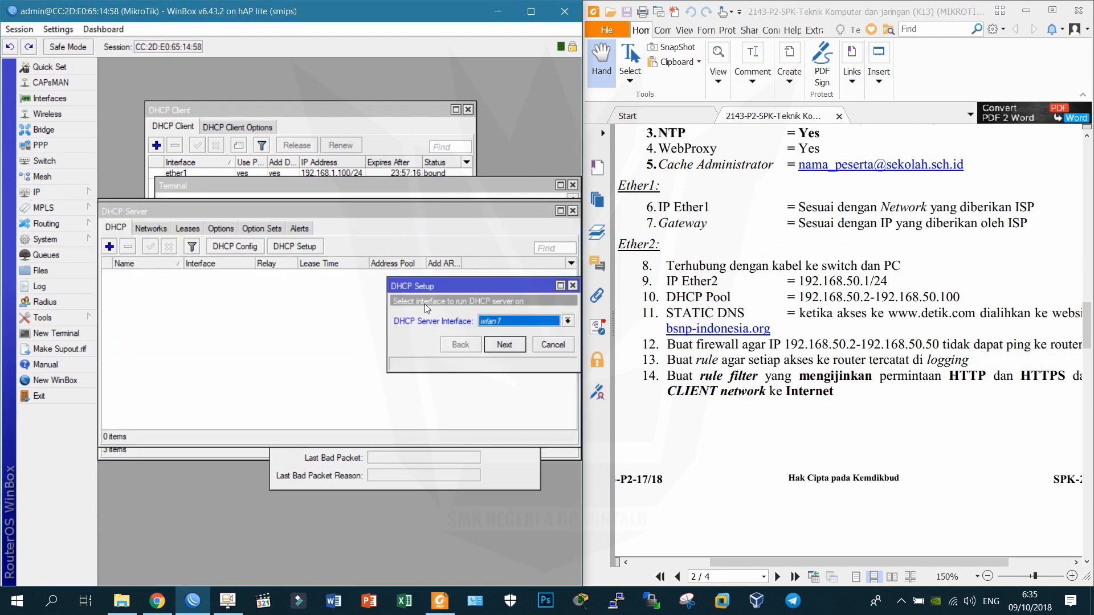
{"action": "left_click_drag", "start_coordinate": [433, 286], "coordinate": [229, 274]}
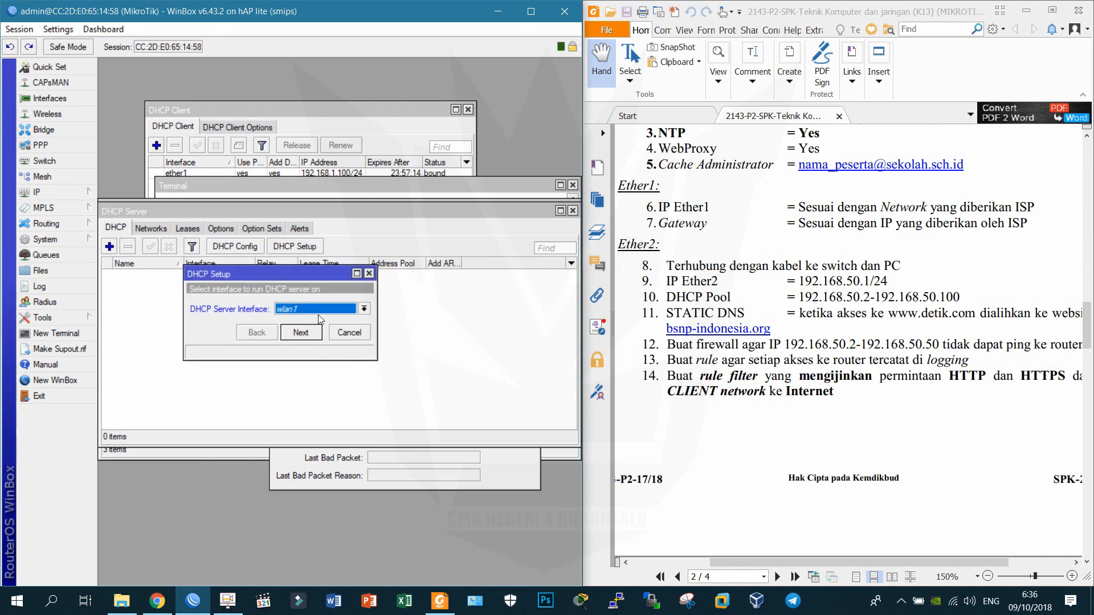
{"action": "left_click", "coordinate": [318, 311]}
{"action": "left_click", "coordinate": [310, 329]}
{"action": "left_click", "coordinate": [308, 335]}
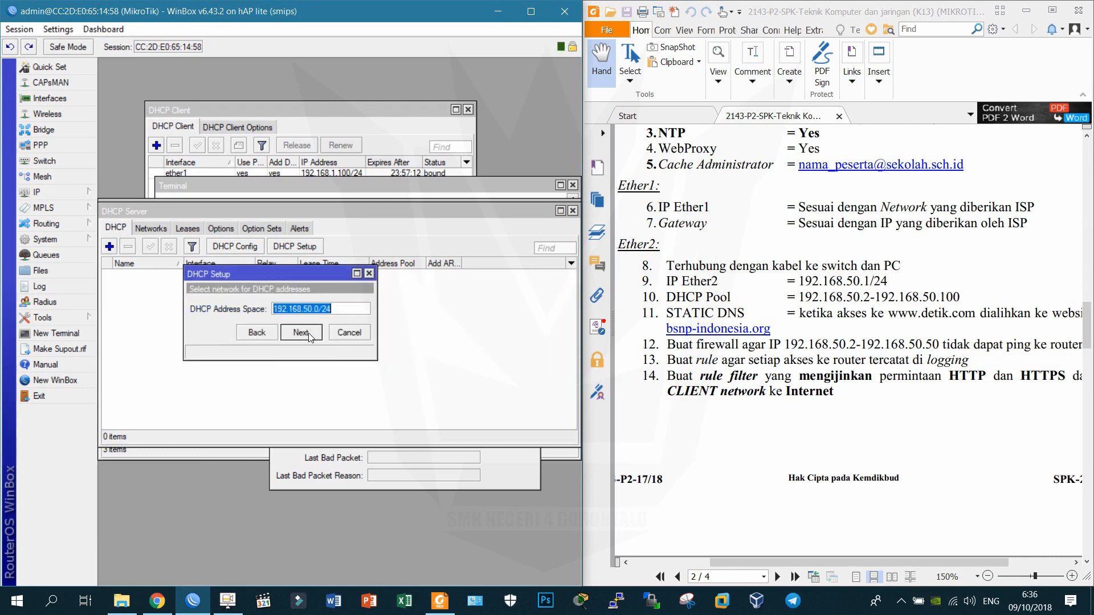
{"action": "left_click", "coordinate": [308, 334]}
{"action": "left_click", "coordinate": [309, 334]}
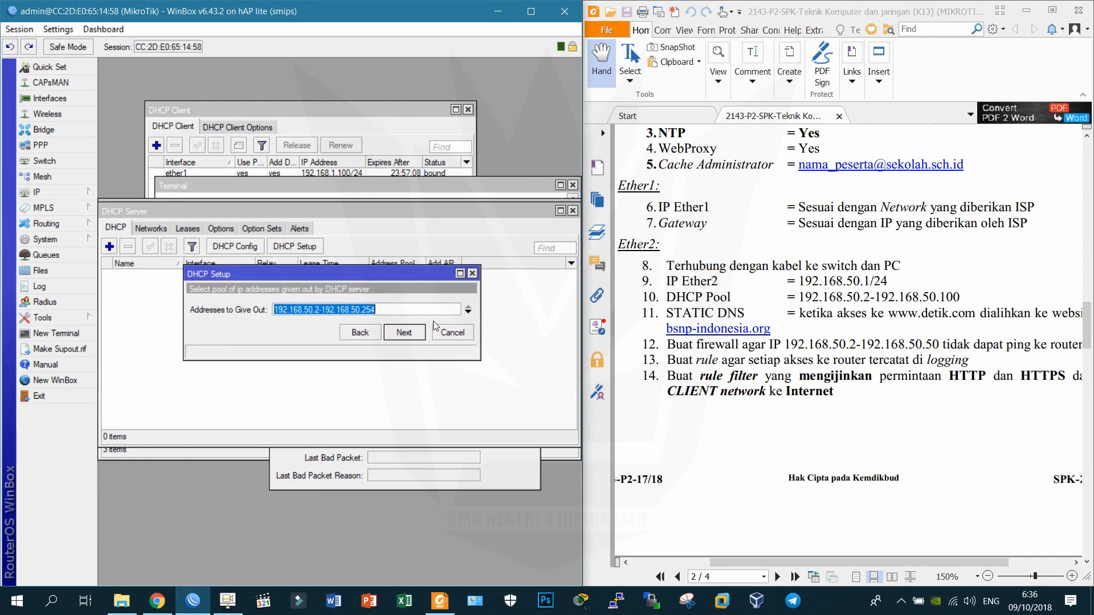
Set the pool to 192.168.50.2-192.168.50.100, keep DNS 192.168.1.1 and the 00:10:00 lease.
{"action": "left_click", "coordinate": [402, 314]}
{"action": "key", "text": "BackSpace"}
{"action": "key", "text": "BackSpace"}
{"action": "key", "text": "BackSpace"}
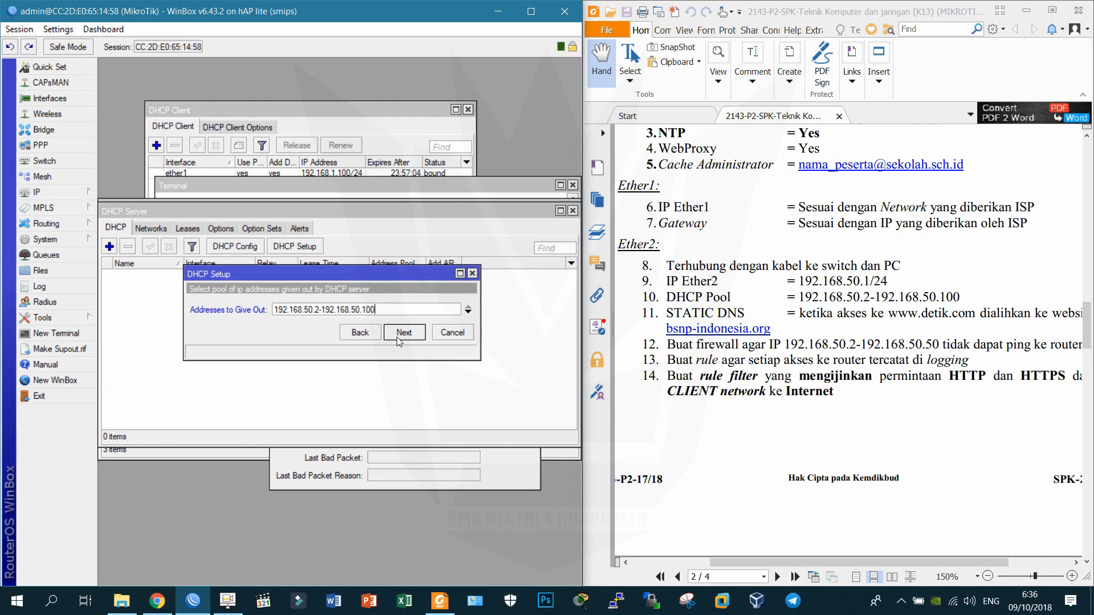
{"action": "left_click", "coordinate": [397, 339]}
{"action": "left_click", "coordinate": [398, 338]}
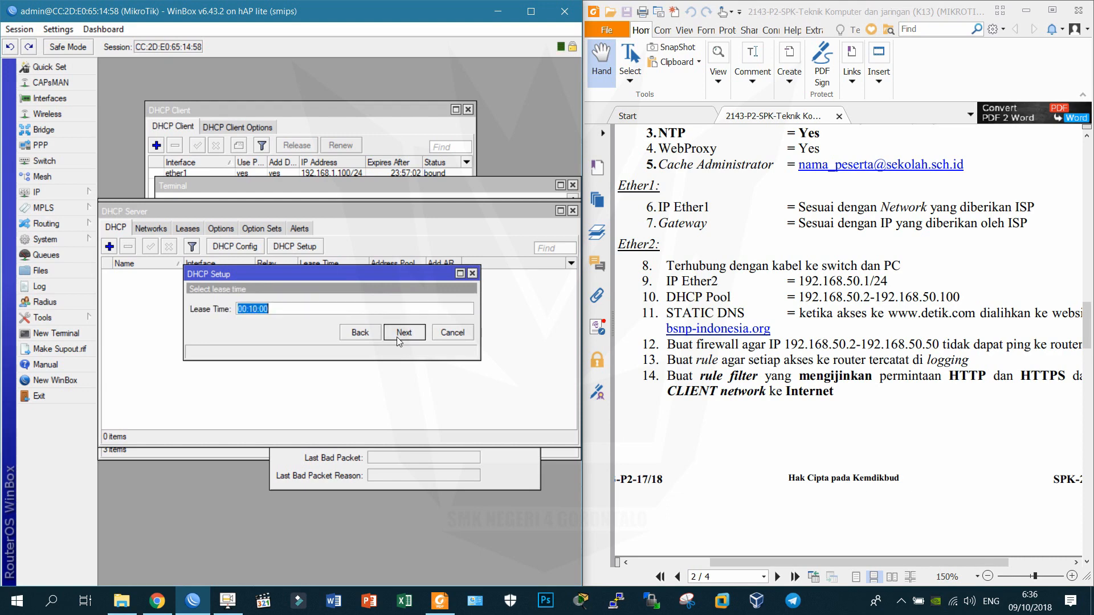
{"action": "left_click", "coordinate": [396, 336]}
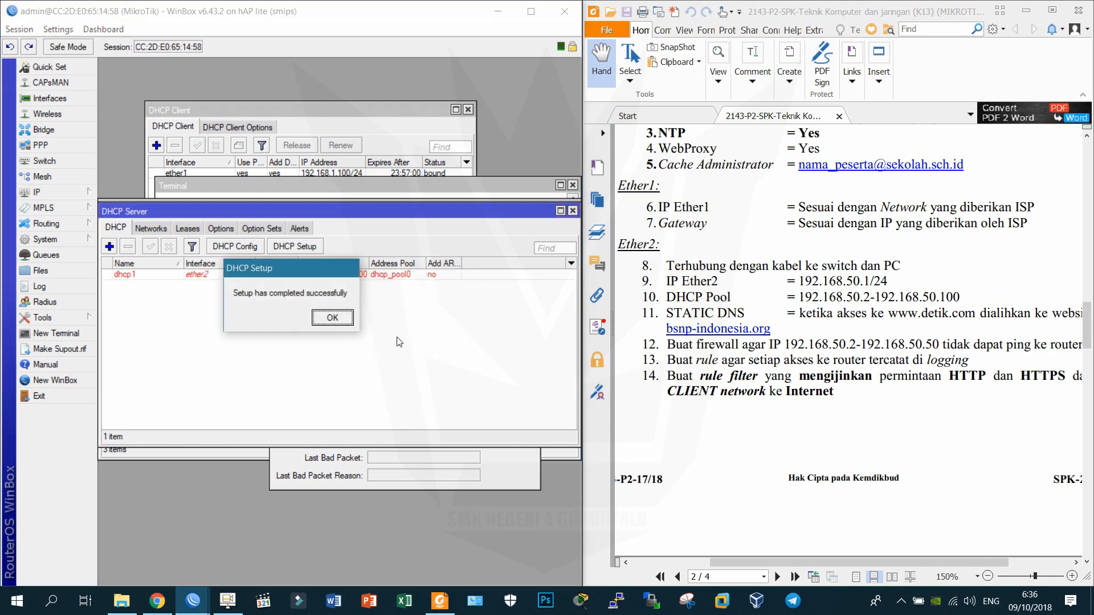
{"action": "left_click", "coordinate": [331, 317]}
{"action": "left_click_drag", "start_coordinate": [903, 417], "coordinate": [876, 345]}
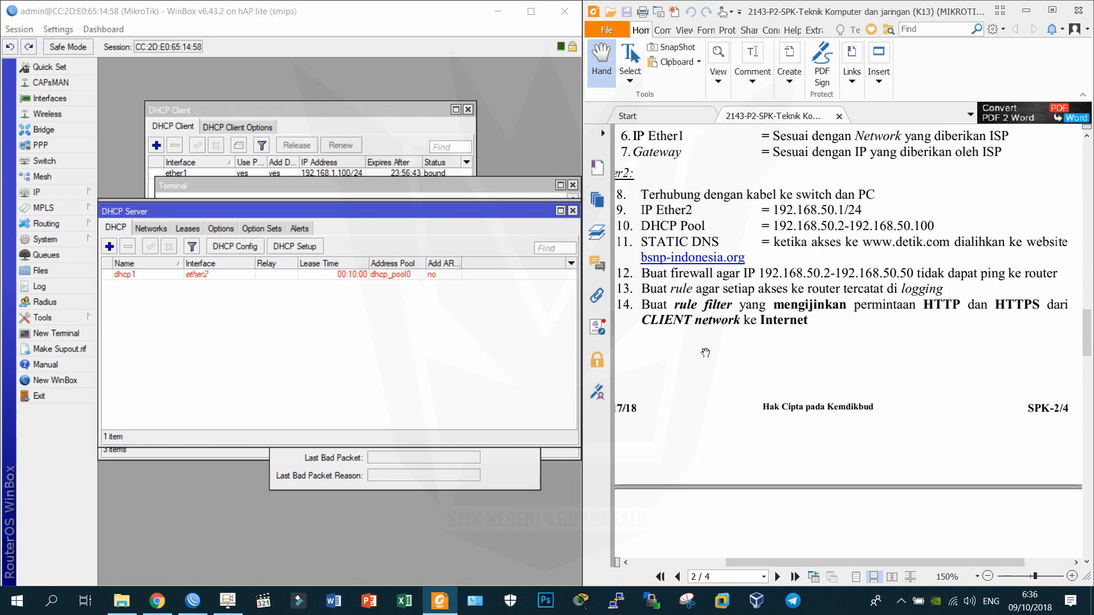
Ping bsnp-indonesia.org in a new terminal and copy its reply address 104.18.48.30.
{"action": "left_click", "coordinate": [40, 338]}
{"action": "type", "text": "ping "}
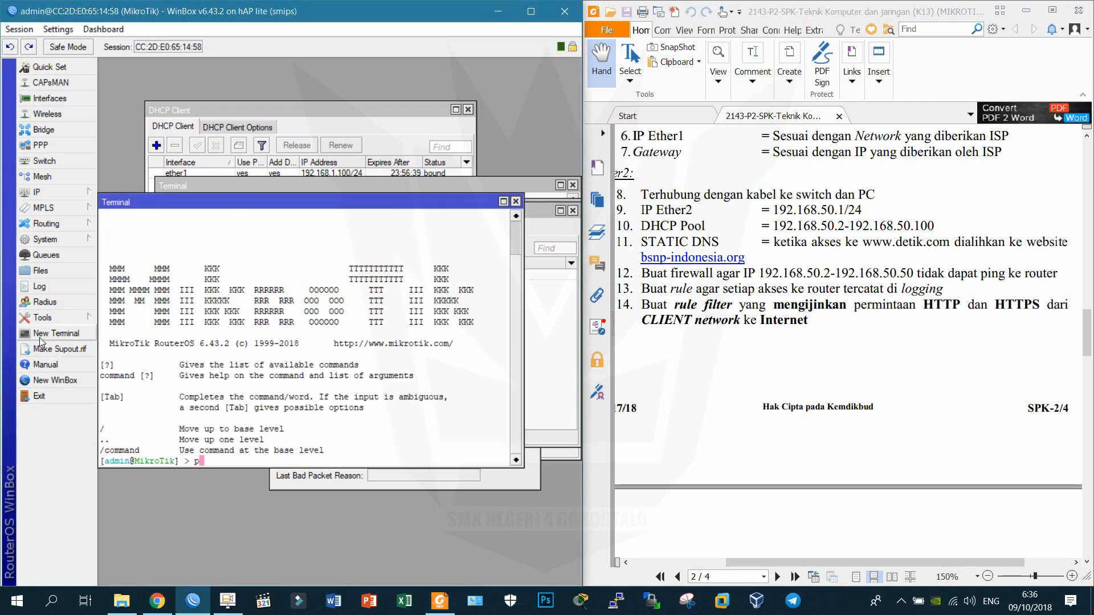
{"action": "type", "text": "bsnp-indonesia.org"}
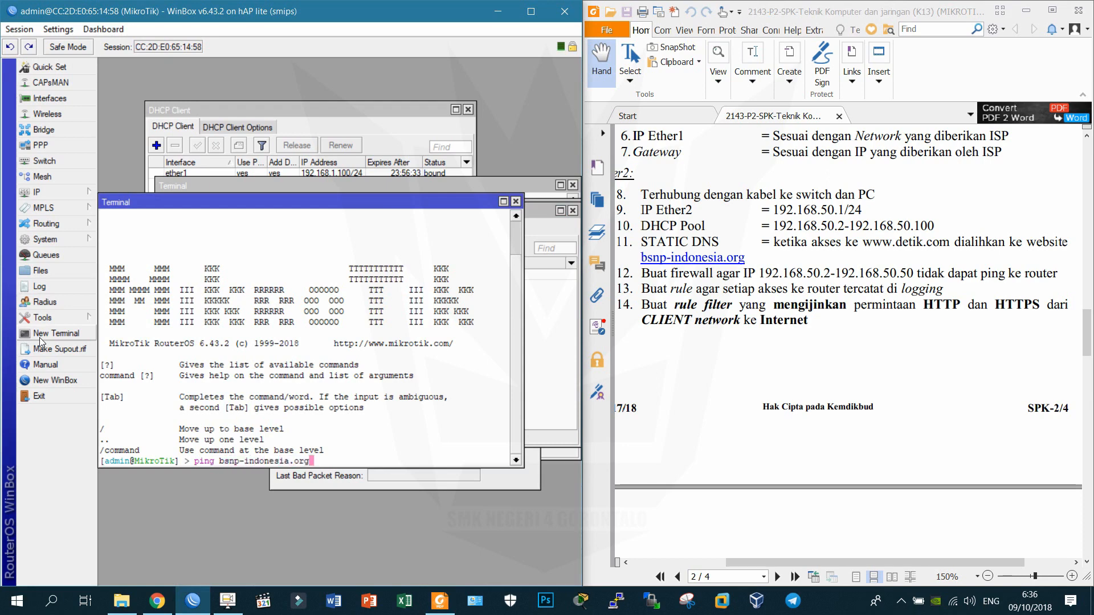
{"action": "key", "text": "Return"}
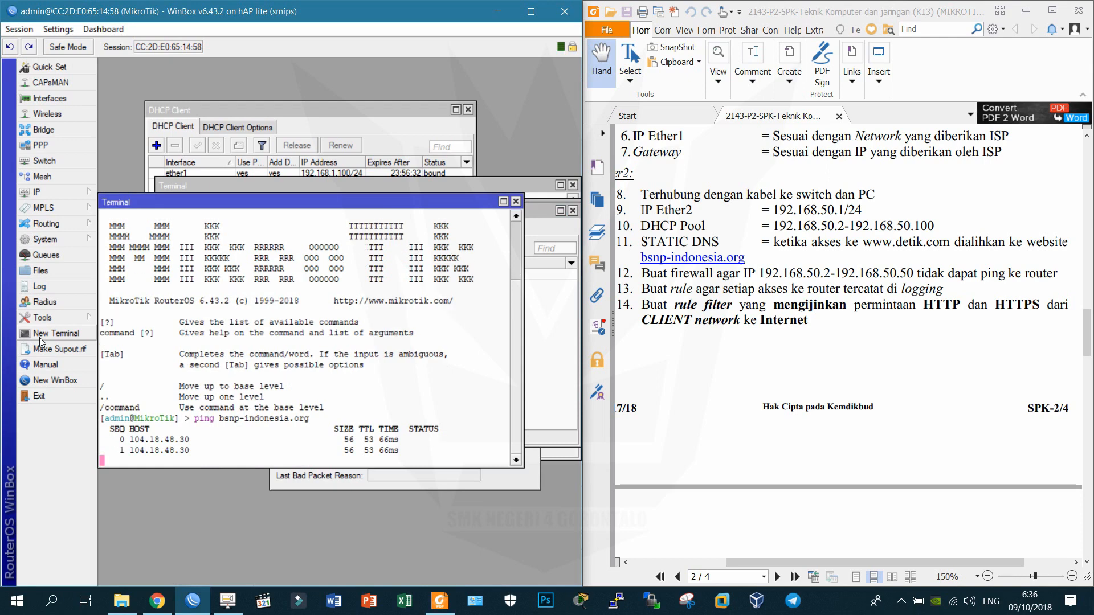
{"action": "left_click_drag", "start_coordinate": [133, 419], "coordinate": [189, 419]}
{"action": "right_click", "coordinate": [188, 421]}
{"action": "left_click", "coordinate": [200, 429]}
{"action": "left_click", "coordinate": [80, 192]}
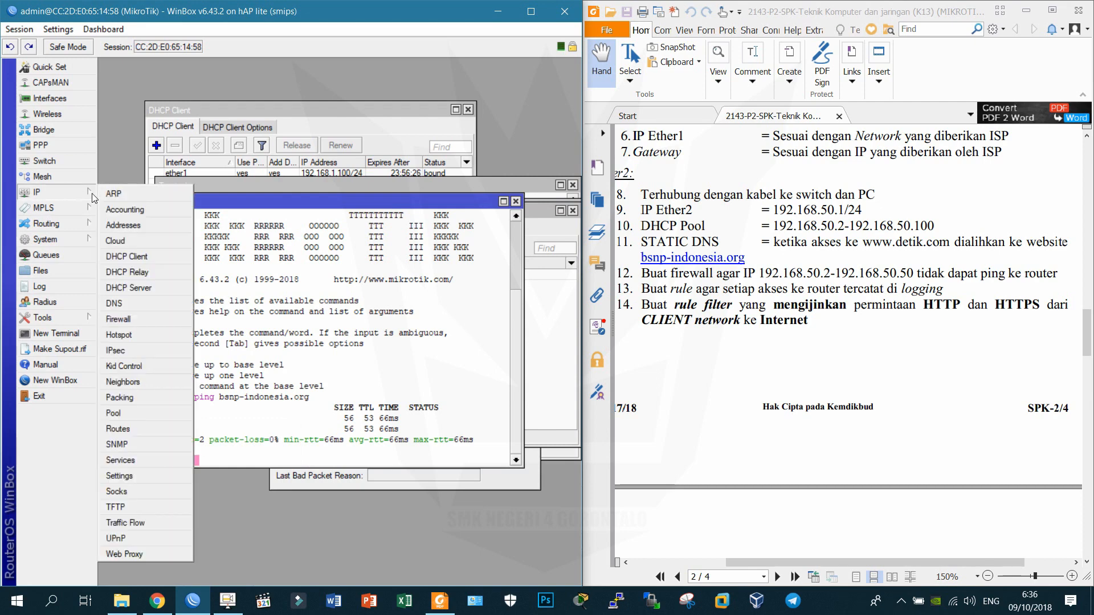
{"action": "left_click", "coordinate": [132, 297]}
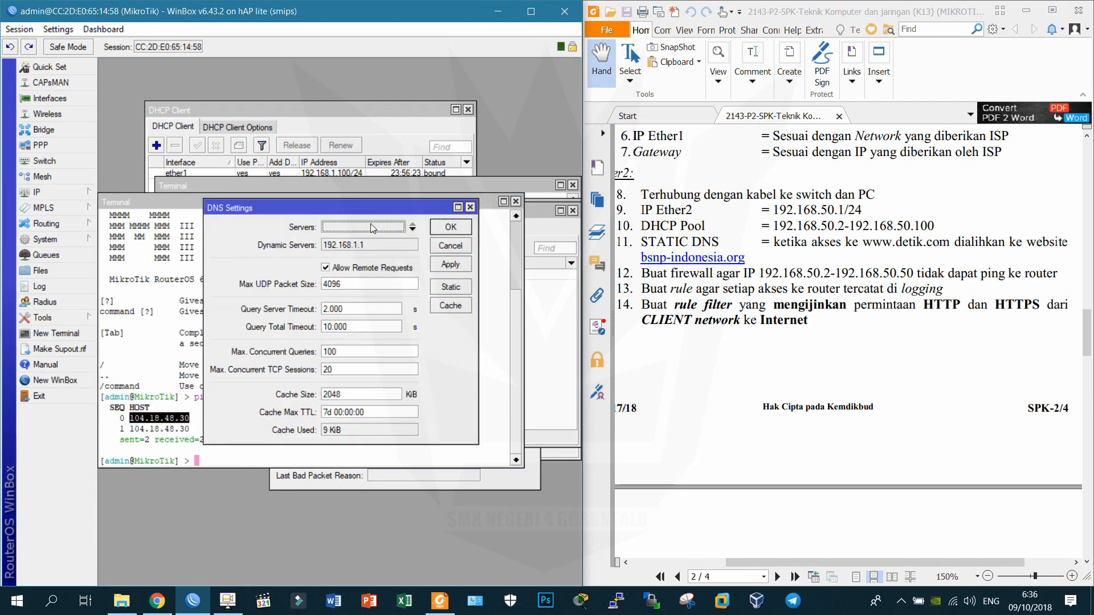
{"action": "left_click", "coordinate": [455, 288]}
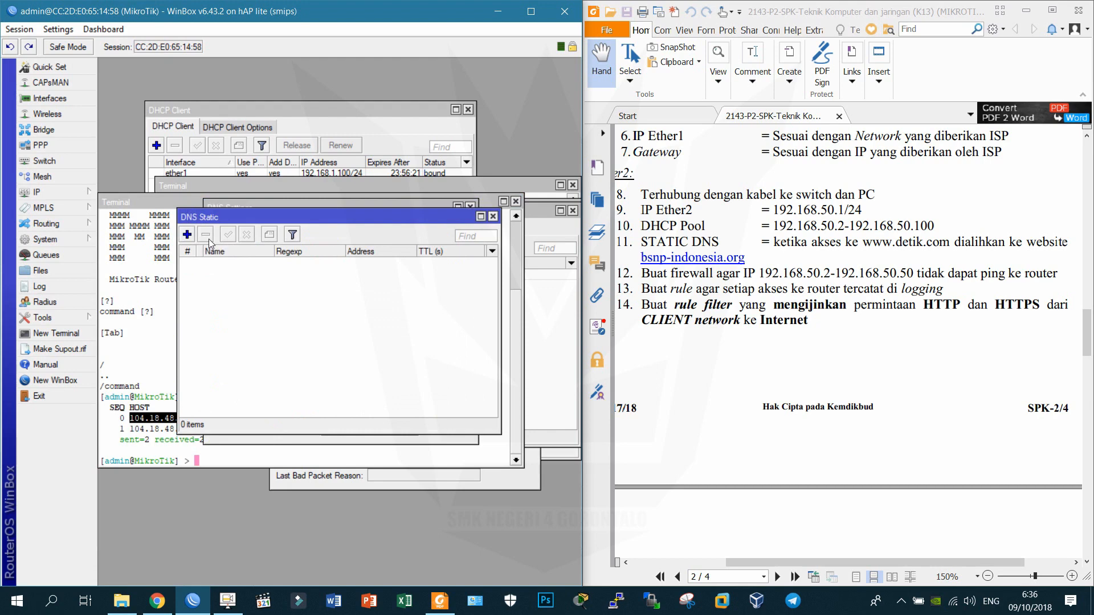
{"action": "left_click", "coordinate": [188, 234]}
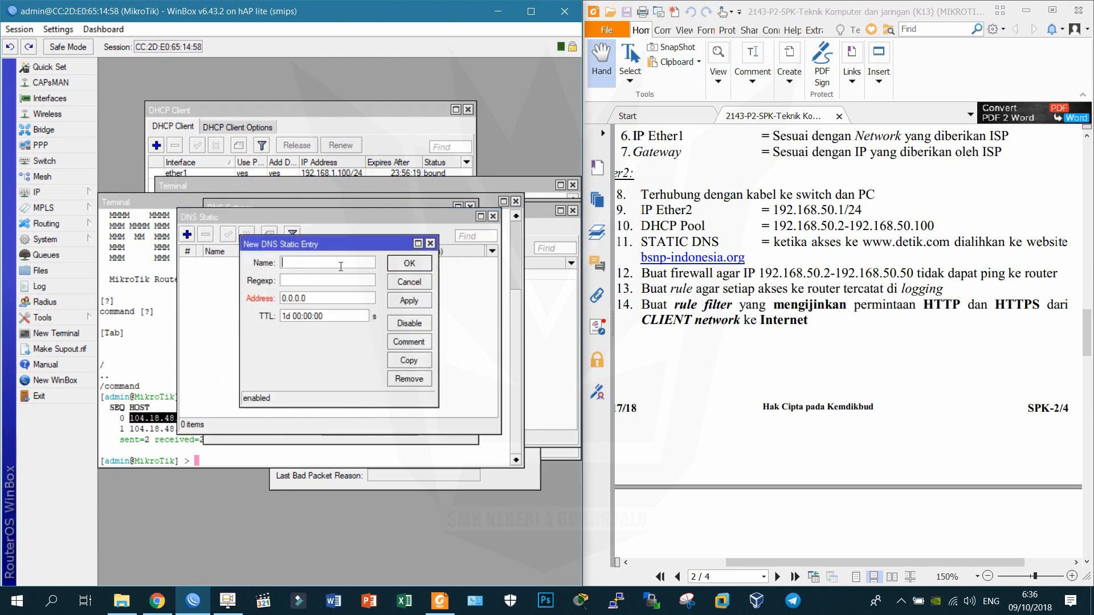
{"action": "type", "text": "www.detik.com"}
{"action": "key", "text": "Tab"}
{"action": "key", "text": "ctrl+v"}
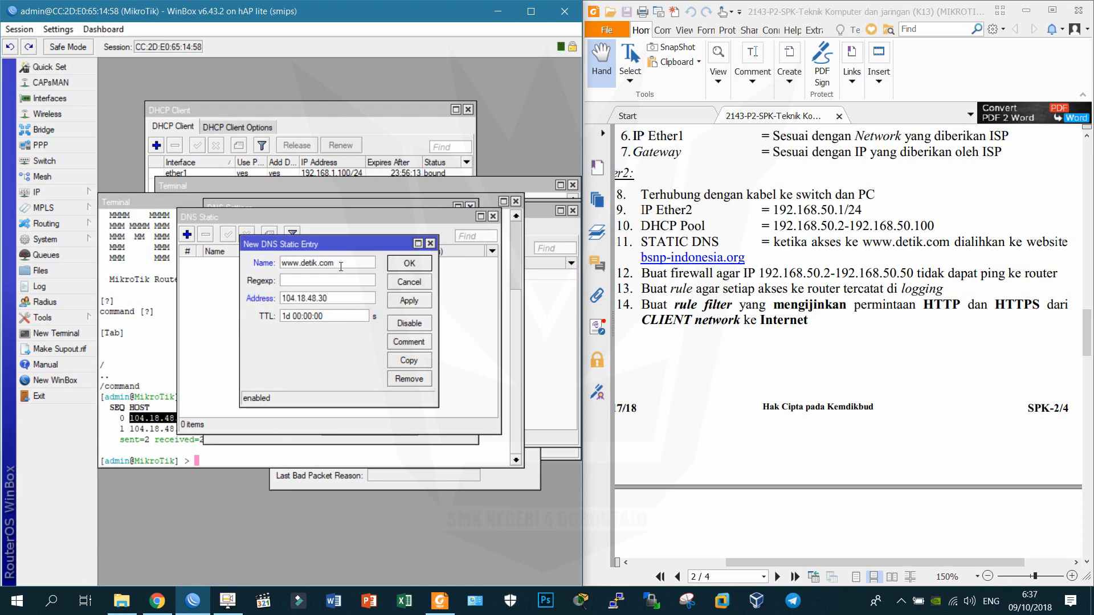
{"action": "left_click", "coordinate": [422, 305]}
{"action": "left_click", "coordinate": [416, 266]}
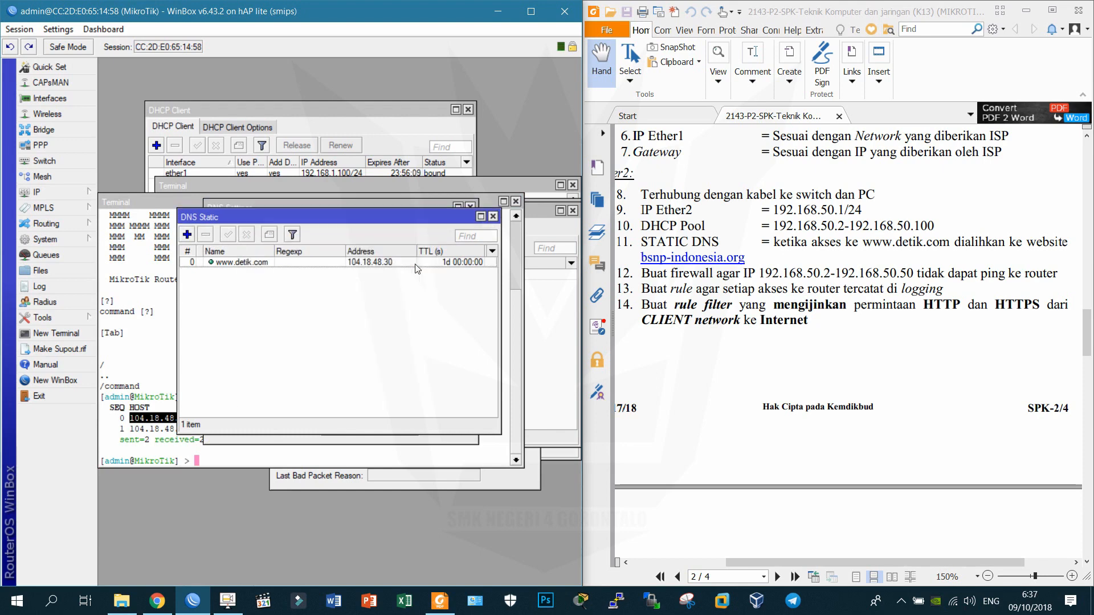
{"action": "left_click_drag", "start_coordinate": [395, 238], "coordinate": [387, 117]}
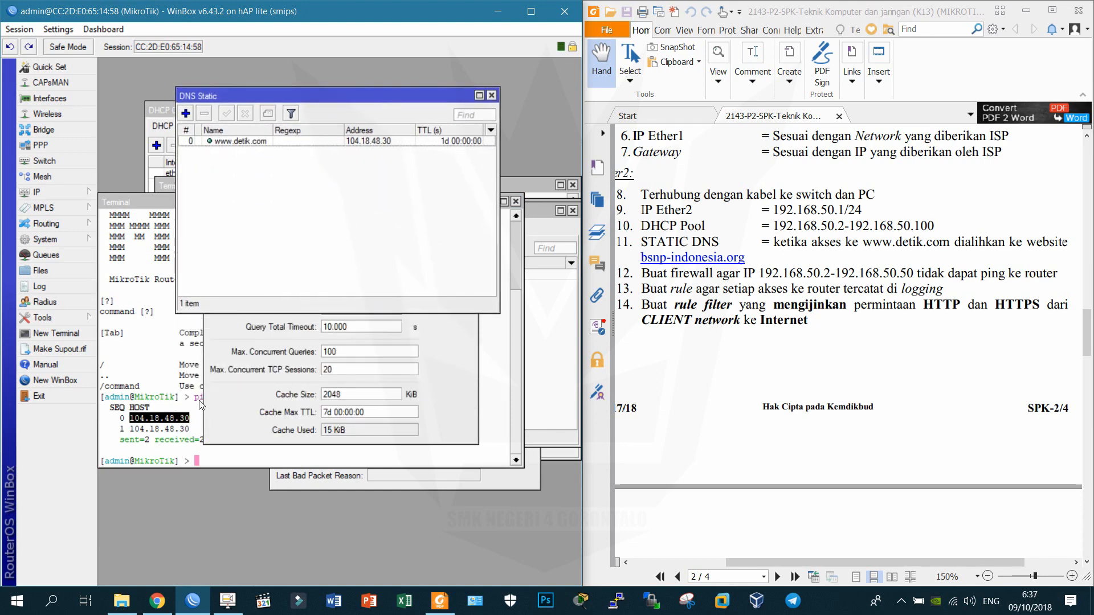
{"action": "left_click", "coordinate": [150, 204]}
{"action": "left_click_drag", "start_coordinate": [150, 204], "coordinate": [160, 262]}
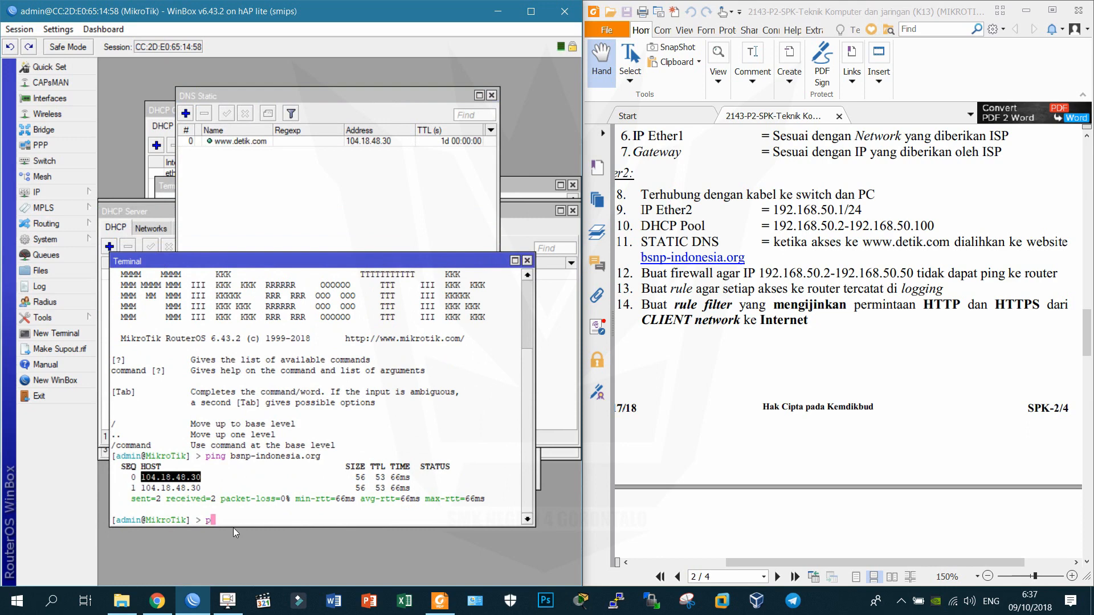
{"action": "type", "text": "ping detik.com"}
{"action": "key", "text": "Return"}
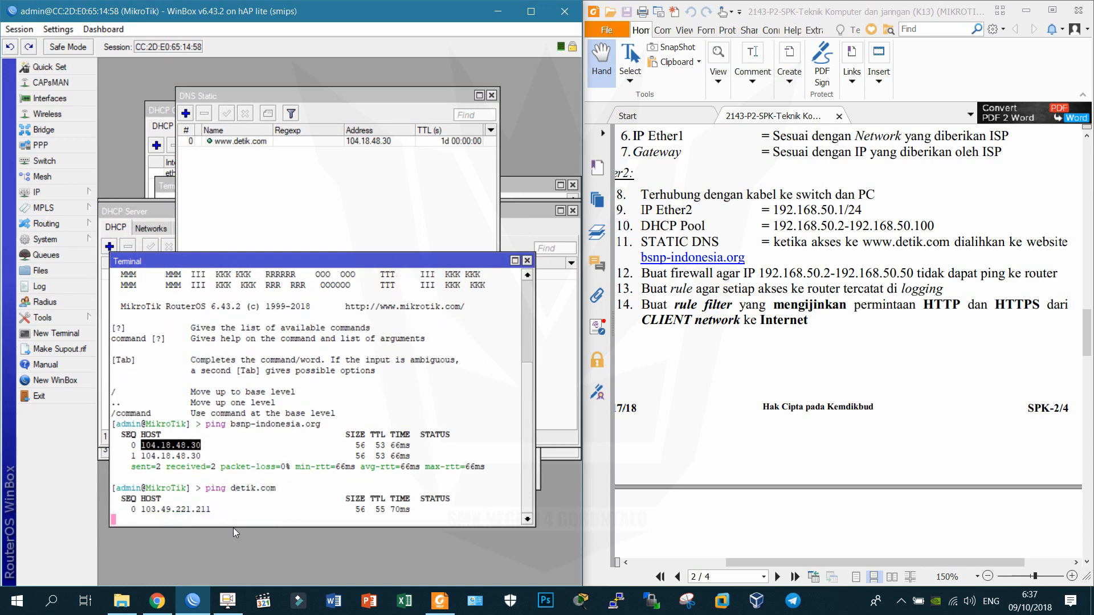
{"action": "key", "text": "ctrl+c"}
{"action": "type", "text": "ping www.detik"}
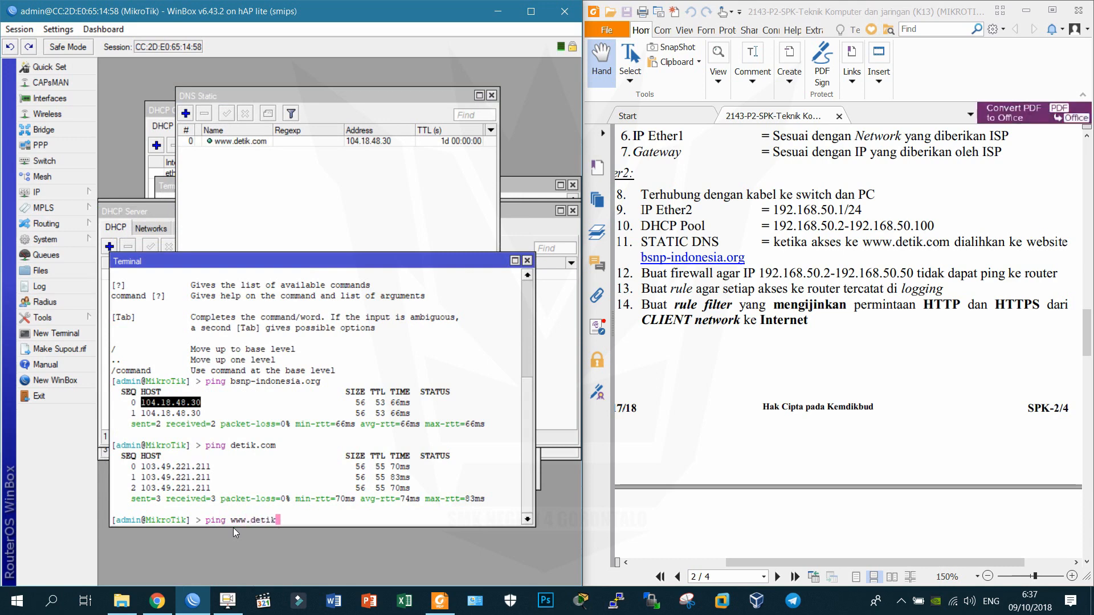
{"action": "type", "text": ".com"}
{"action": "key", "text": "Return"}
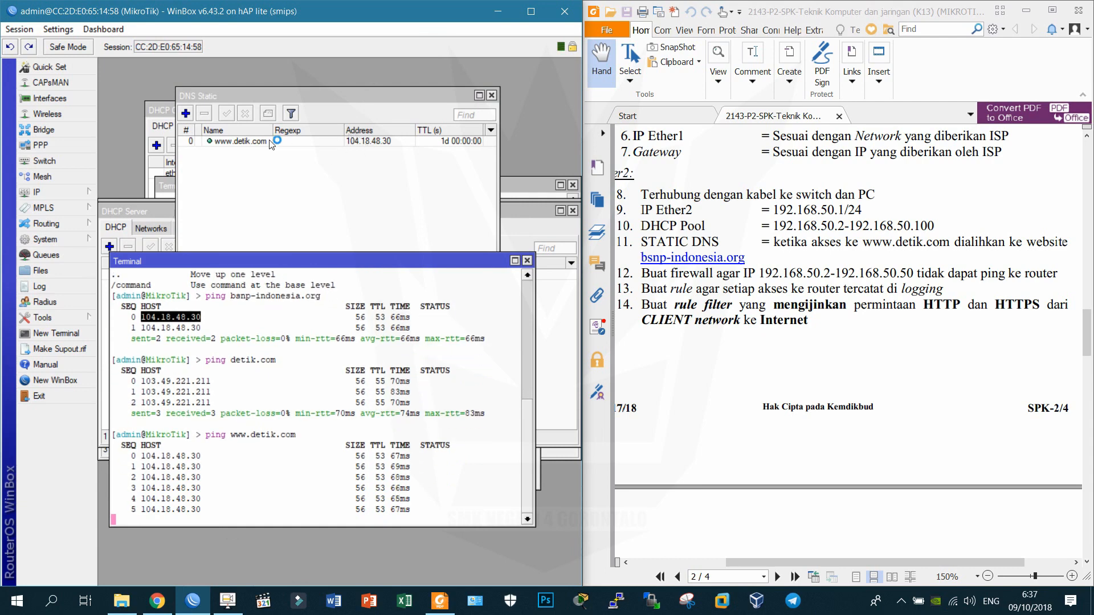
{"action": "key", "text": "ctrl+c"}
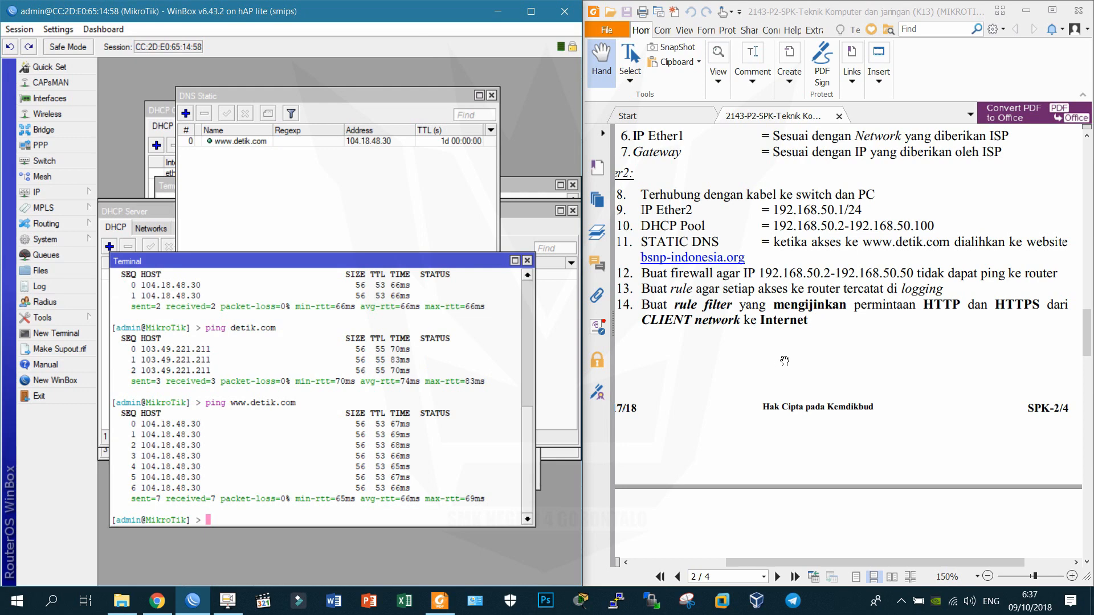
{"action": "left_click", "coordinate": [526, 262]}
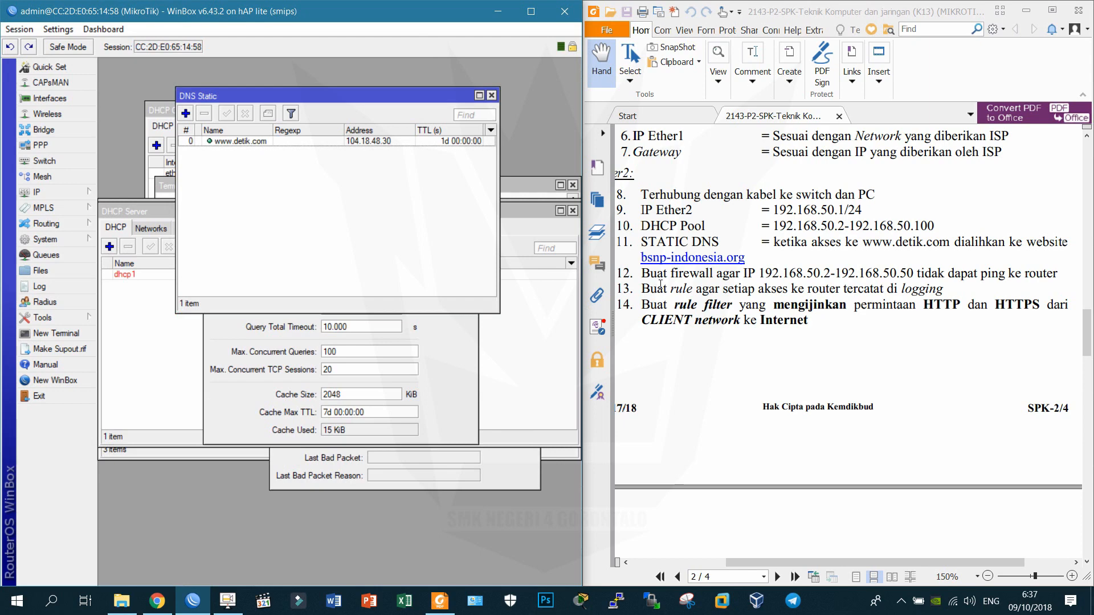
Open the firewall, highlight exam item 12 green in the PDF, and start a new filter rule.
{"action": "left_click", "coordinate": [40, 192]}
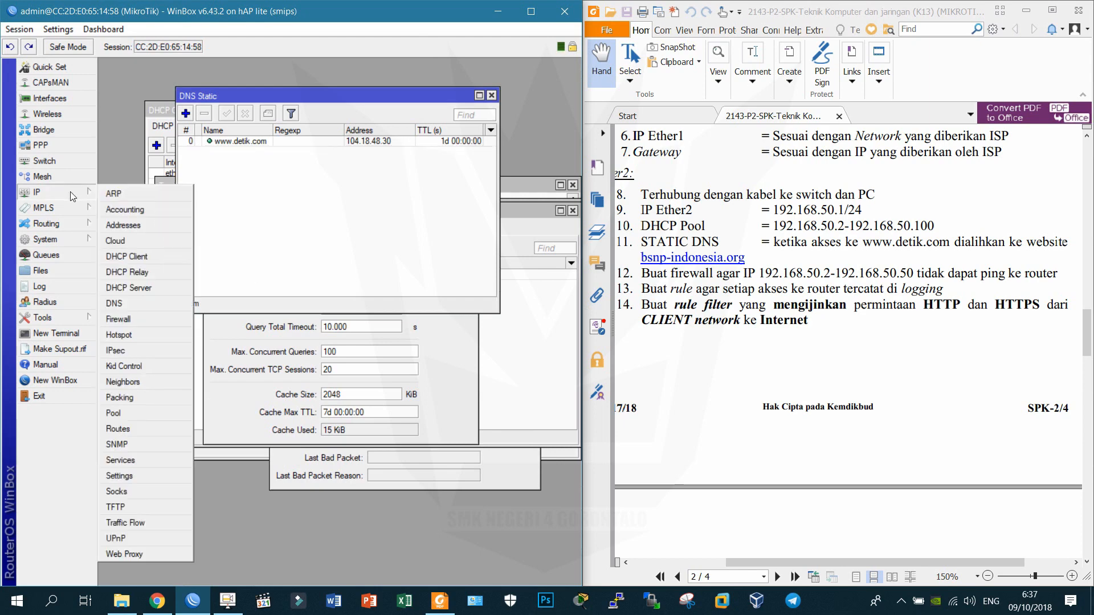
{"action": "left_click", "coordinate": [129, 320]}
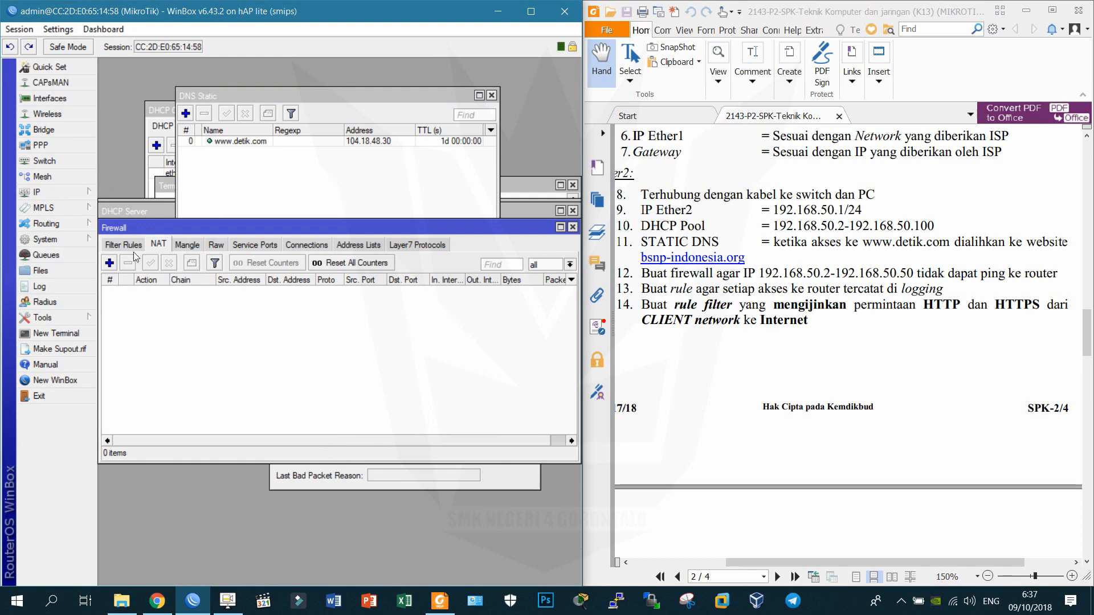
{"action": "triple_click", "coordinate": [667, 273]}
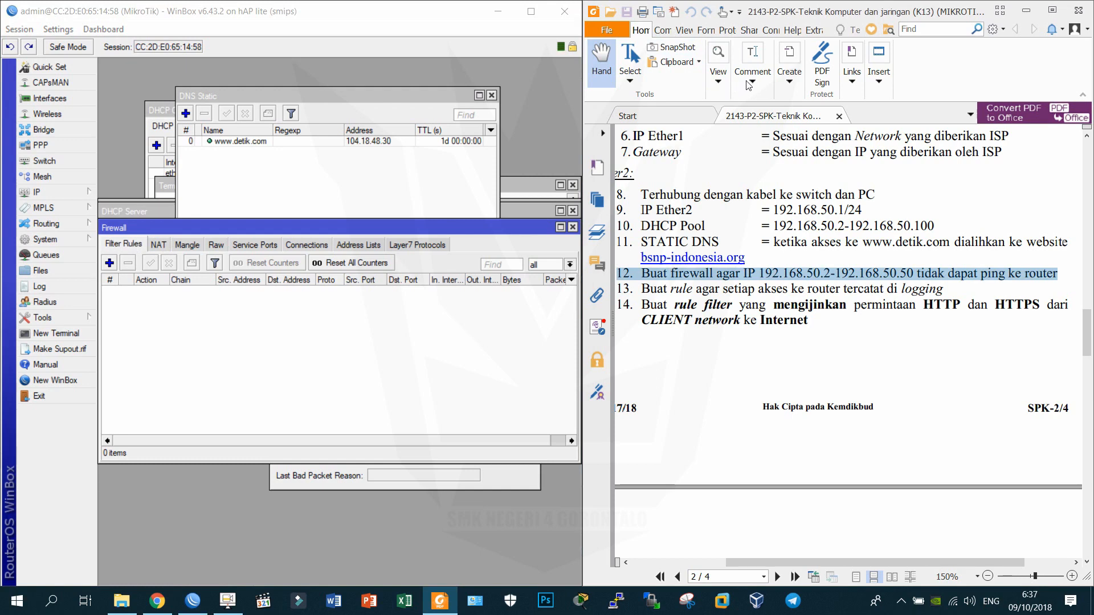
{"action": "right_click", "coordinate": [728, 278]}
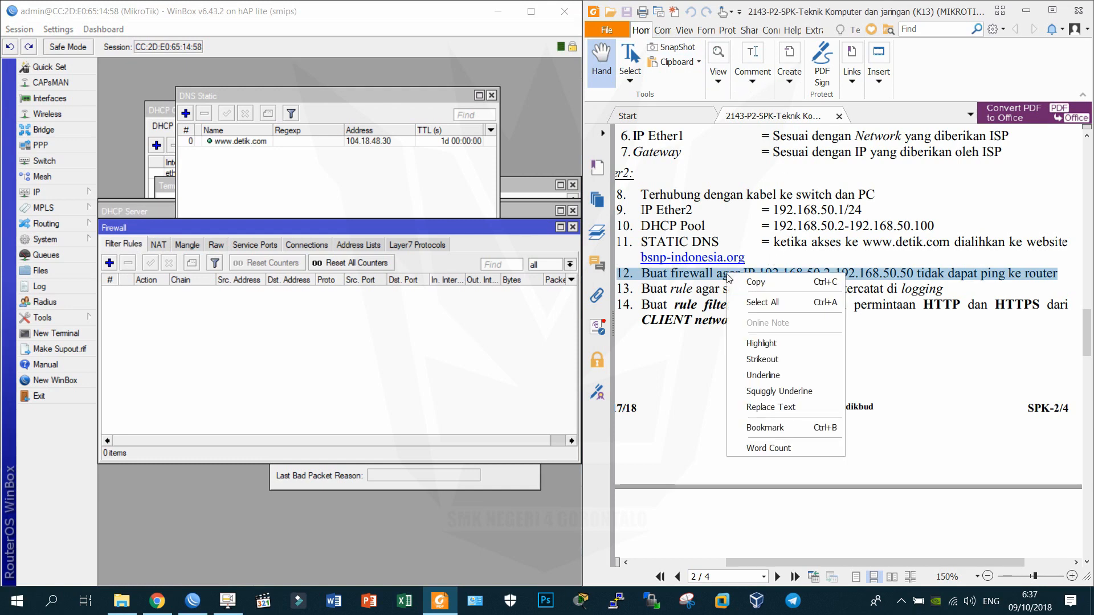
{"action": "left_click", "coordinate": [761, 343]}
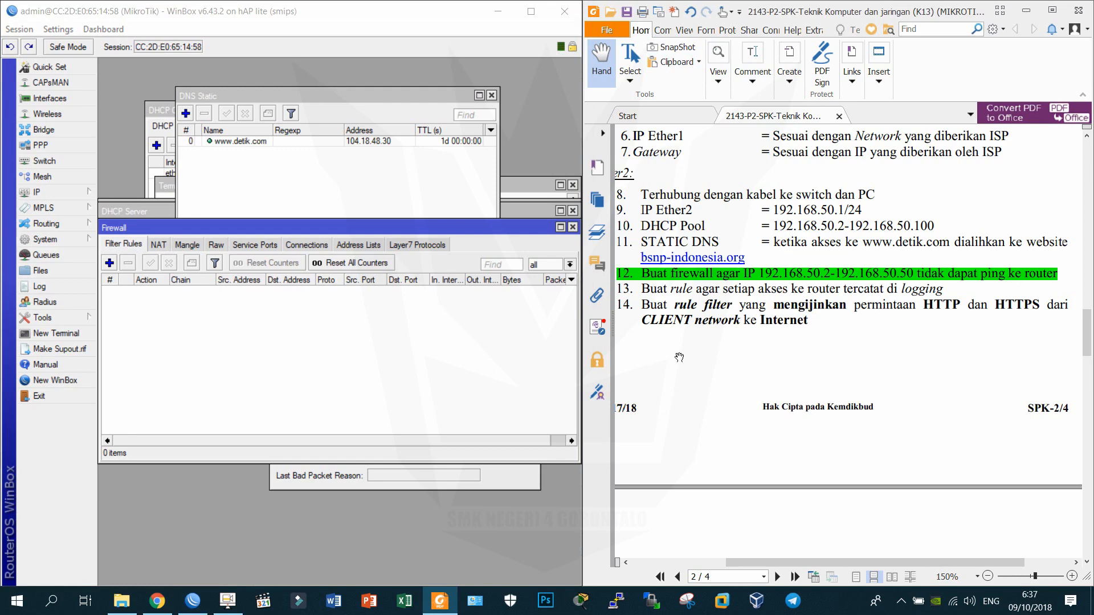
{"action": "left_click", "coordinate": [112, 264]}
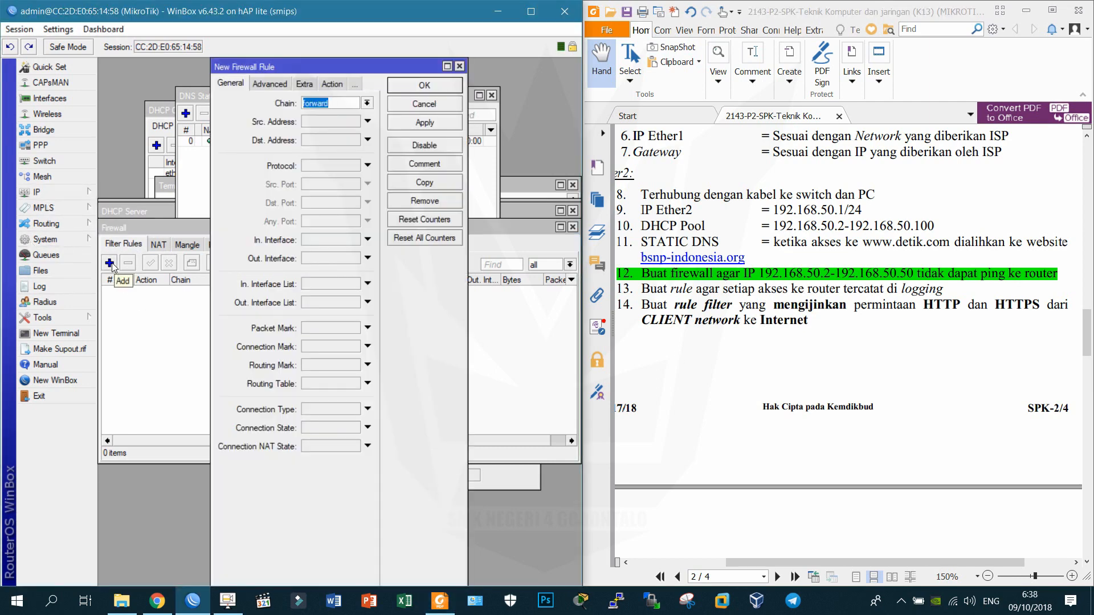
Match chain input, source 192.168.50.2-192.168.50.50 and protocol icmp in the new rule.
{"action": "left_click_drag", "start_coordinate": [210, 171], "coordinate": [137, 171]}
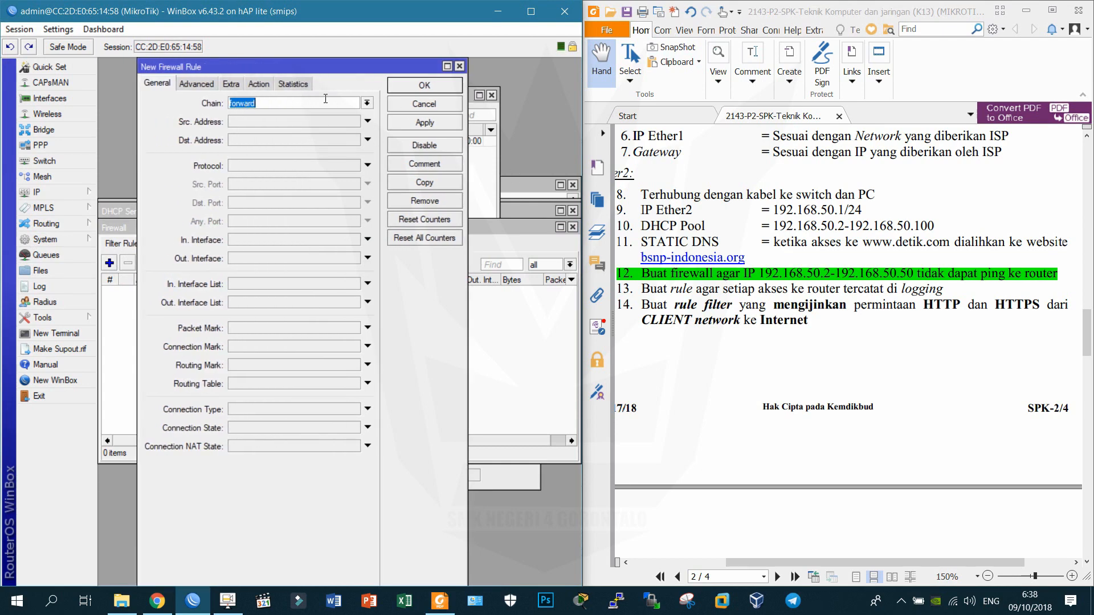
{"action": "left_click", "coordinate": [368, 104]}
{"action": "left_click", "coordinate": [344, 123]}
{"action": "left_click_drag", "start_coordinate": [467, 101], "coordinate": [557, 101]}
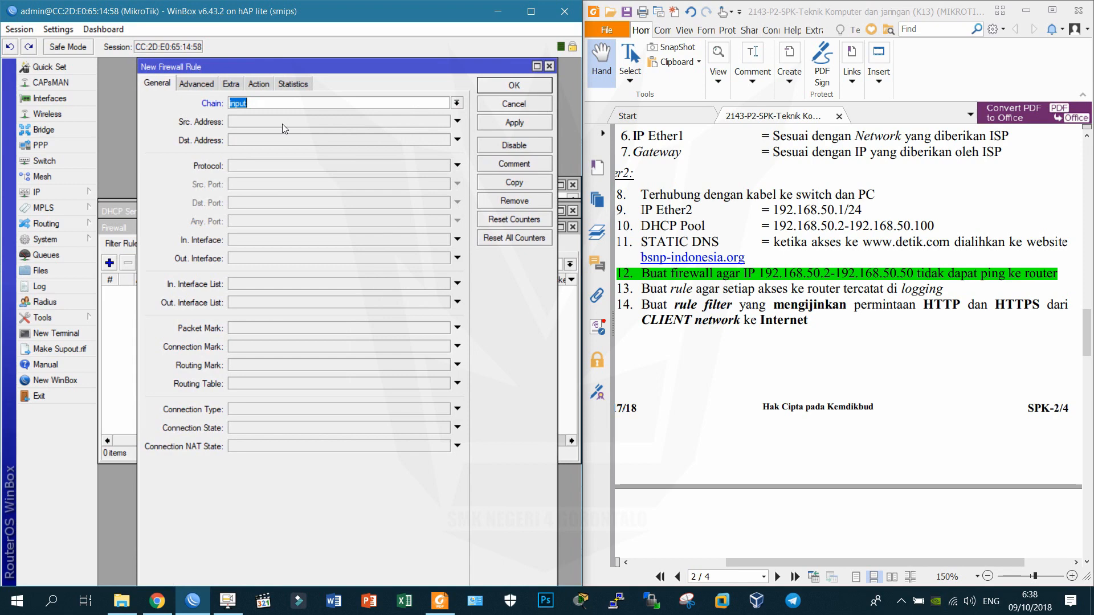
{"action": "left_click", "coordinate": [285, 124]}
{"action": "type", "text": "1"}
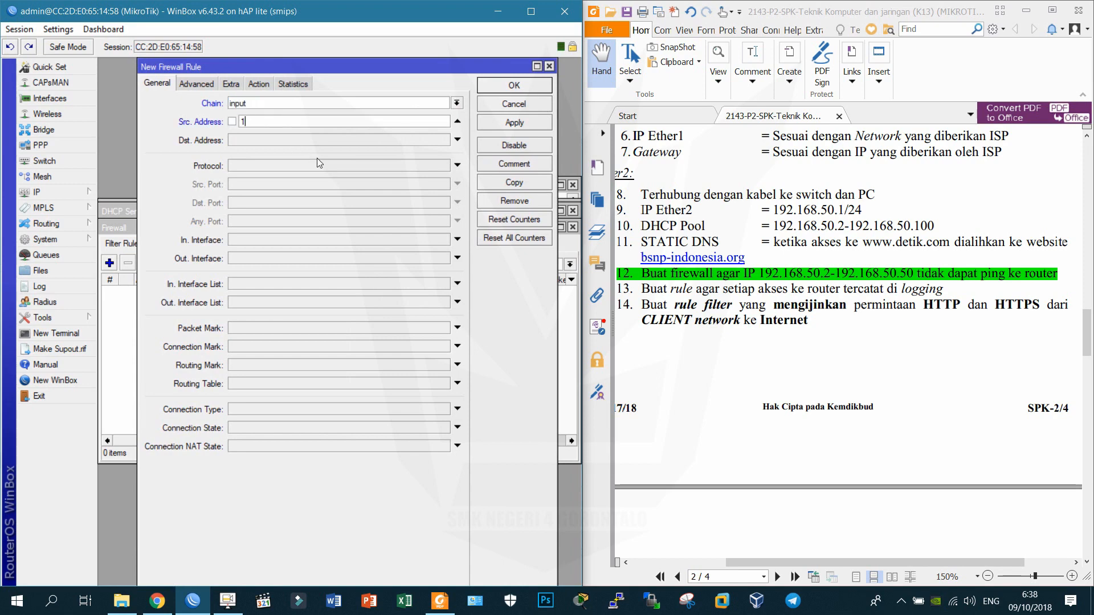
{"action": "type", "text": "92.168.50.2-192.168.50.50"}
{"action": "left_click", "coordinate": [314, 161]}
{"action": "type", "text": "icmp"}
{"action": "key", "text": "Tab"}
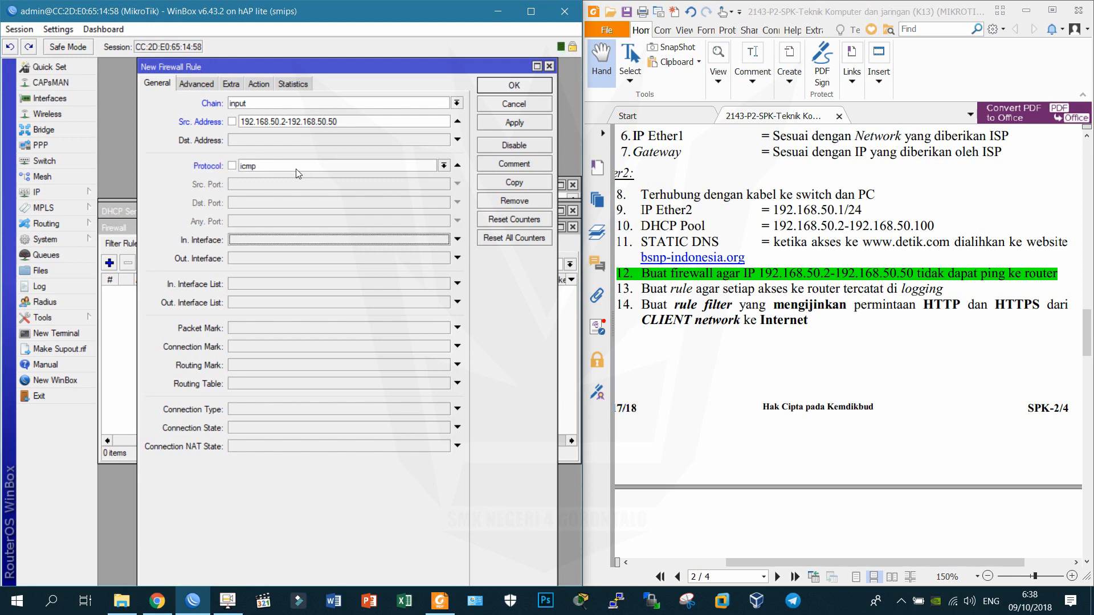
Set the rule's action to drop, save it and select it in the list.
{"action": "left_click", "coordinate": [257, 85]}
{"action": "left_click", "coordinate": [255, 111]}
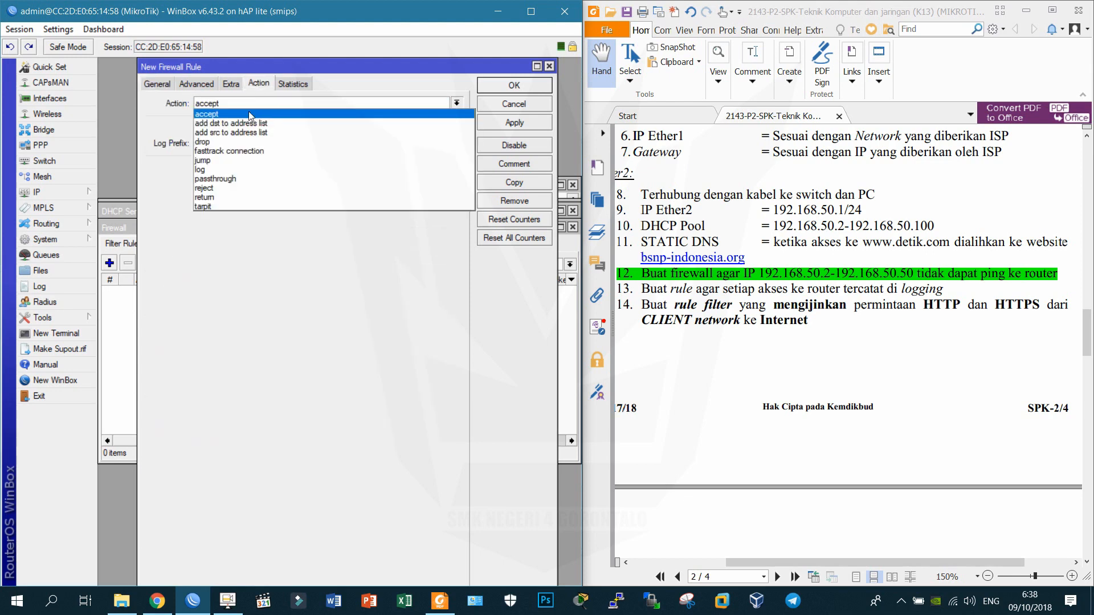
{"action": "left_click", "coordinate": [250, 142]}
{"action": "left_click", "coordinate": [515, 122]}
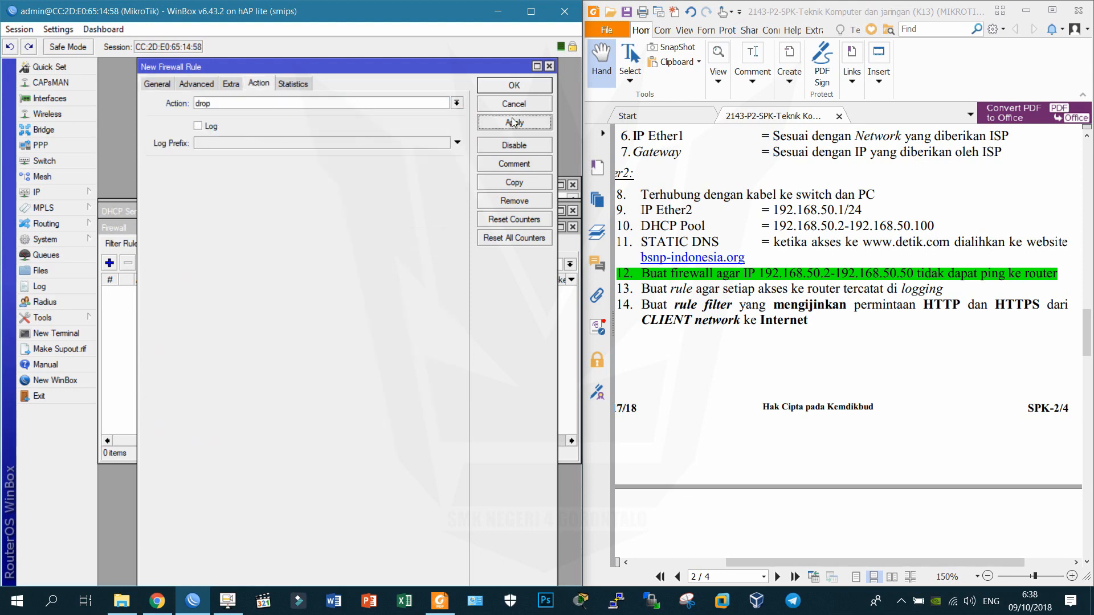
{"action": "left_click", "coordinate": [514, 85]}
{"action": "left_click", "coordinate": [212, 290]}
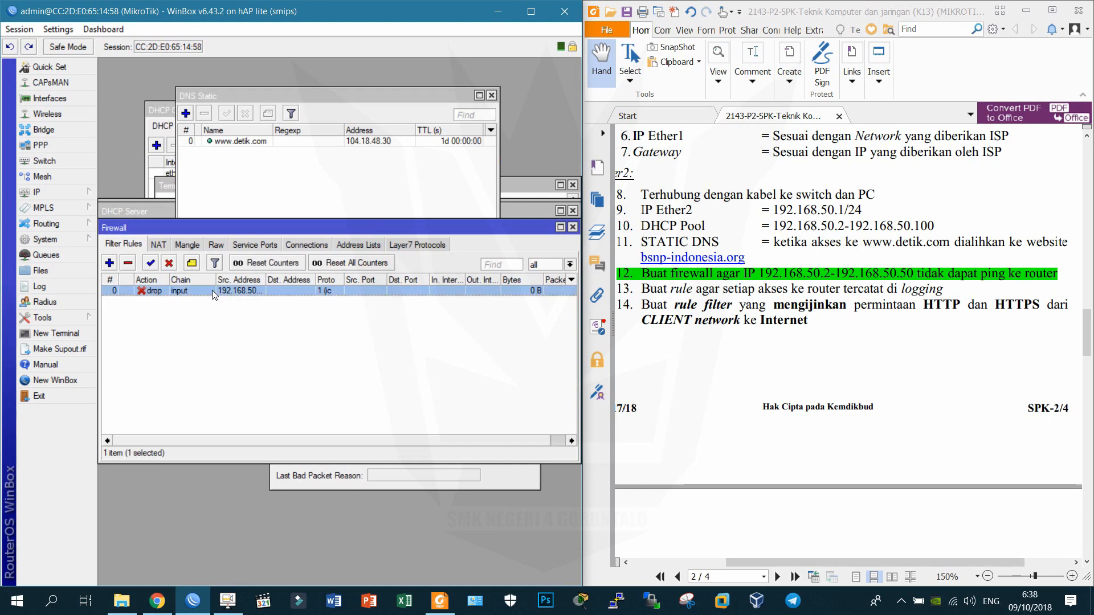
Comment the drop rule 'RULE UNTUK MEMBLOKIR PING CLIENT 192.168.50.2-192.168.50.50 KE ROUTER'.
{"action": "left_click", "coordinate": [191, 263]}
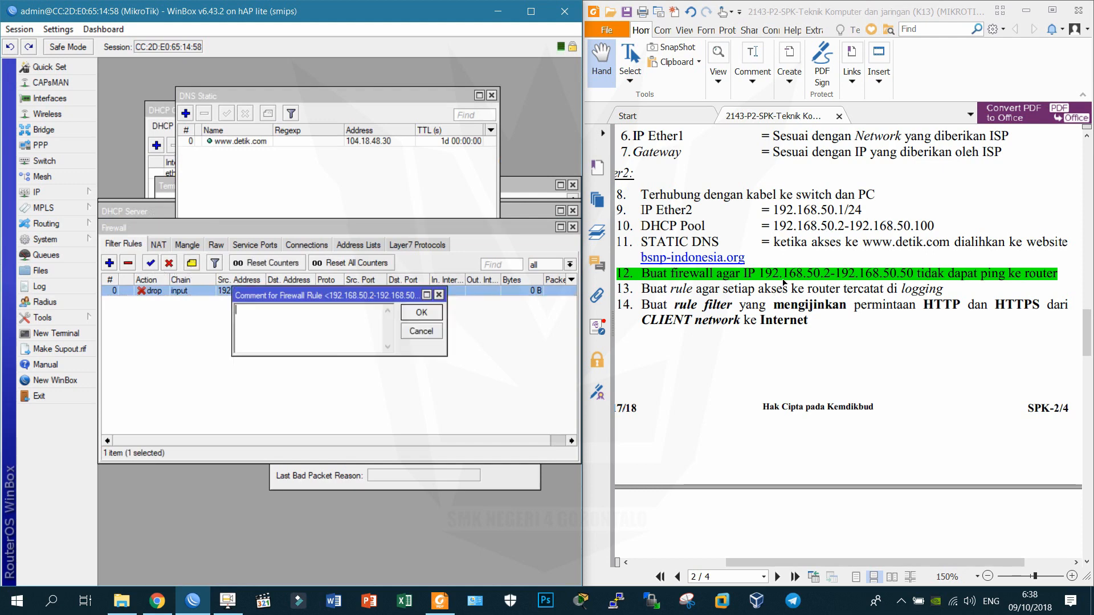
{"action": "right_click", "coordinate": [758, 278]}
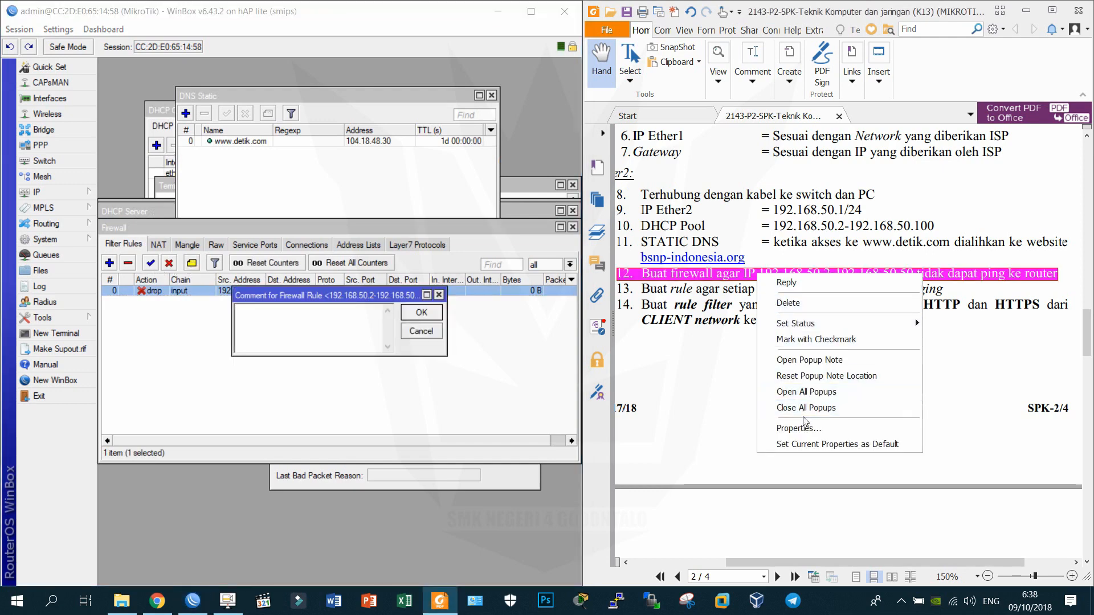
{"action": "left_click", "coordinate": [314, 315]}
{"action": "type", "text": "R"}
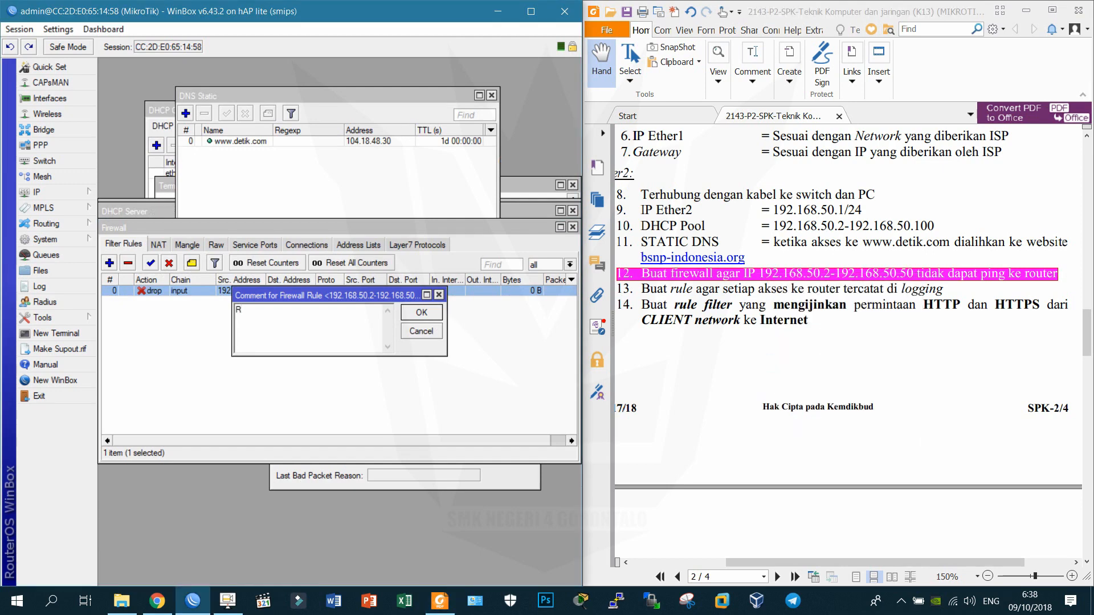
{"action": "type", "text": "ULE UNTUK MEMBLOKIR CLIENT 192.1"}
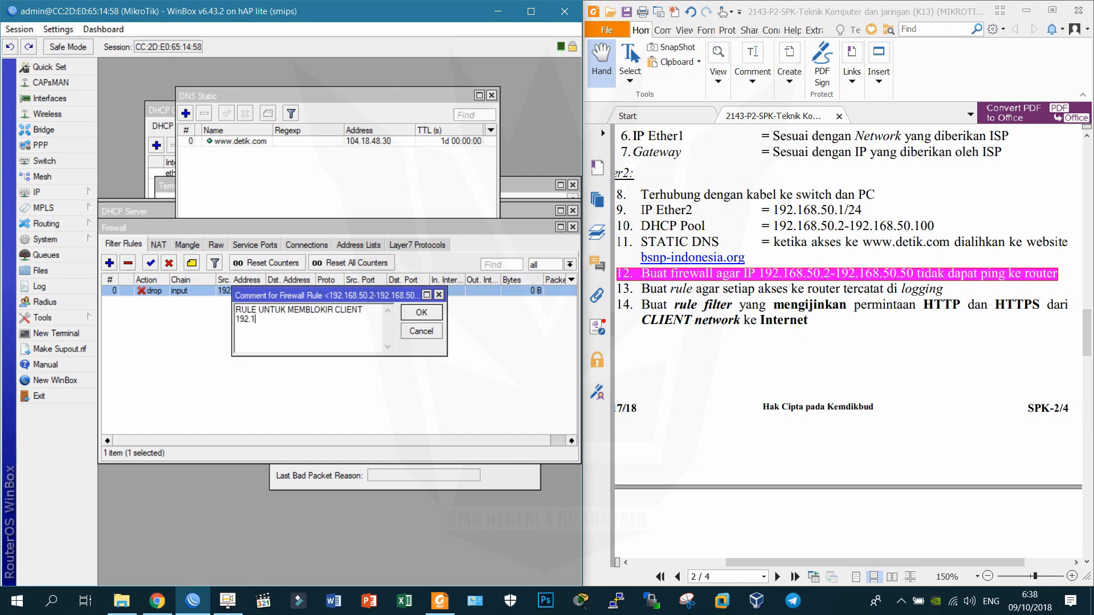
{"action": "type", "text": "68.50.2-192.168.50.50 KE"}
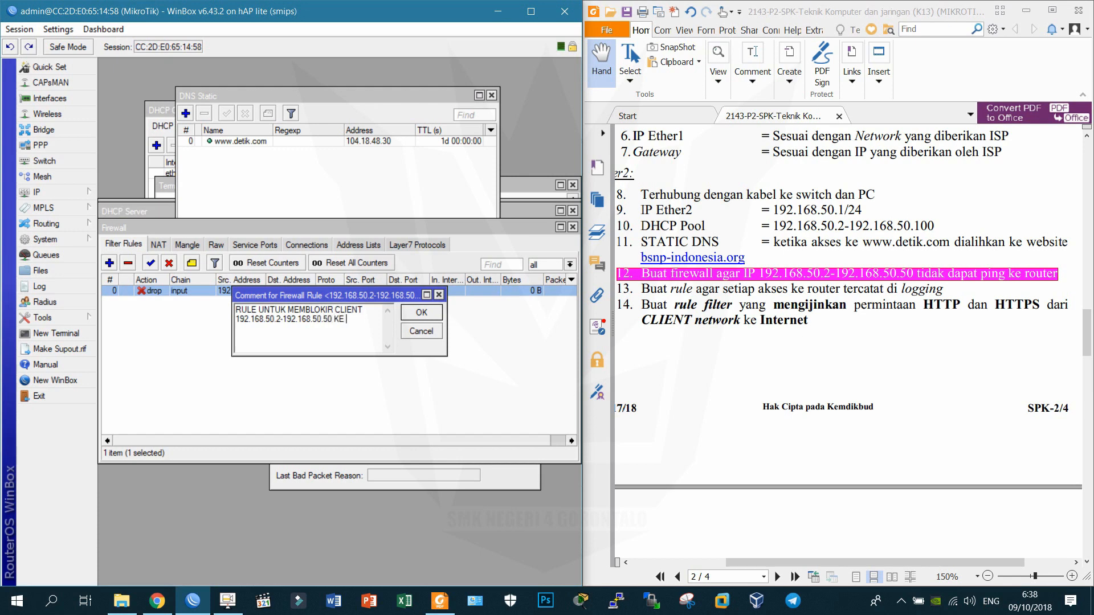
{"action": "key", "text": "BackSpace"}
{"action": "key", "text": "BackSpace"}
{"action": "left_click", "coordinate": [336, 309]}
{"action": "type", "text": "PING "}
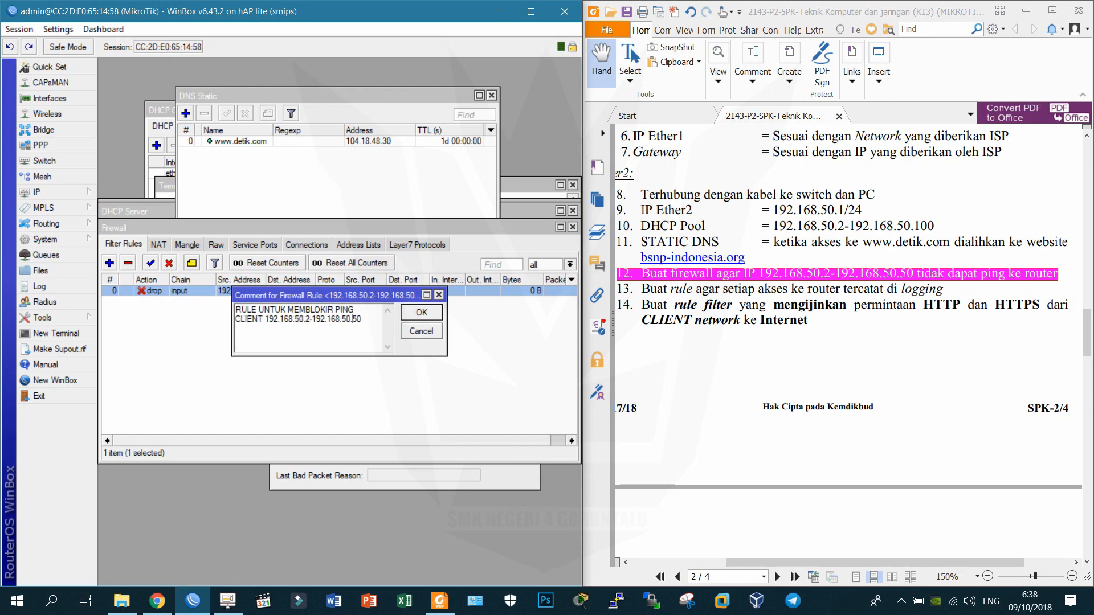
{"action": "type", "text": " KE ROUTER"}
{"action": "key", "text": "Return"}
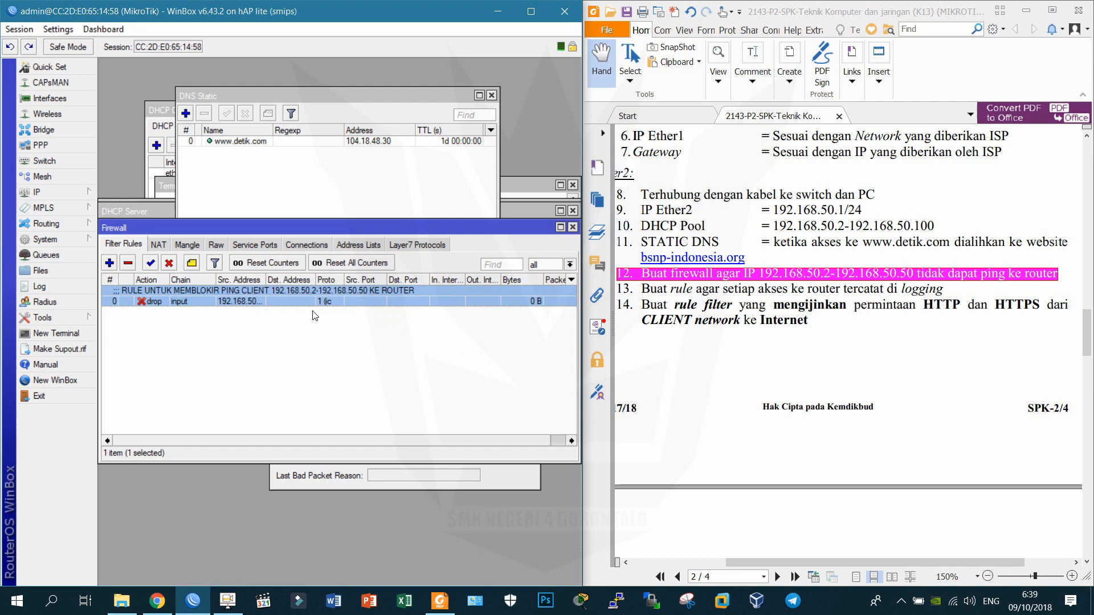
Select the full line of exam item 13 in the PDF.
{"action": "triple_click", "coordinate": [803, 290]}
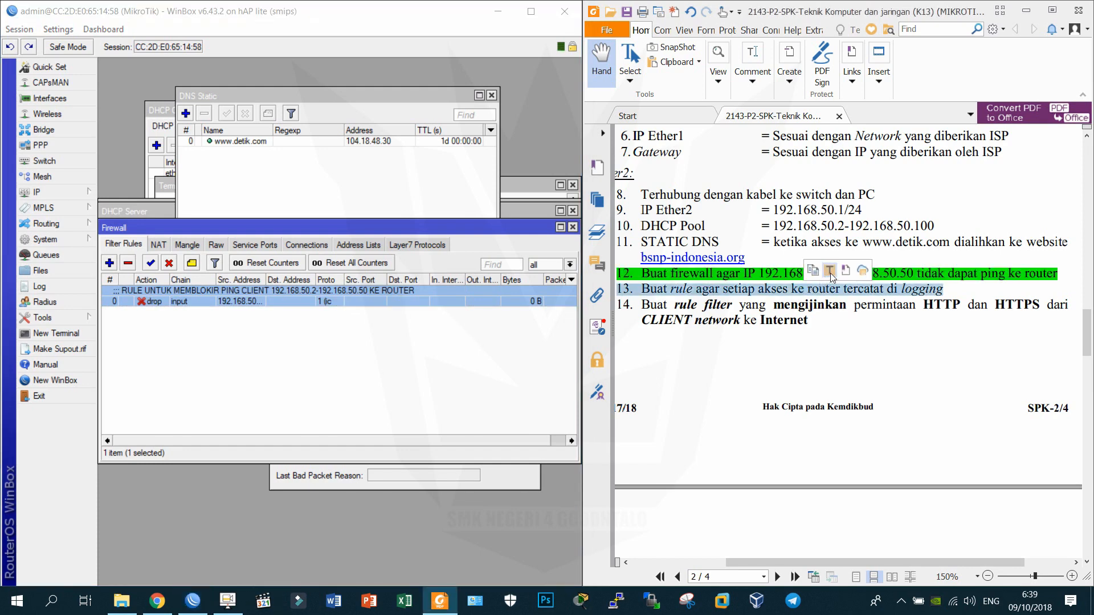
{"action": "left_click", "coordinate": [733, 349]}
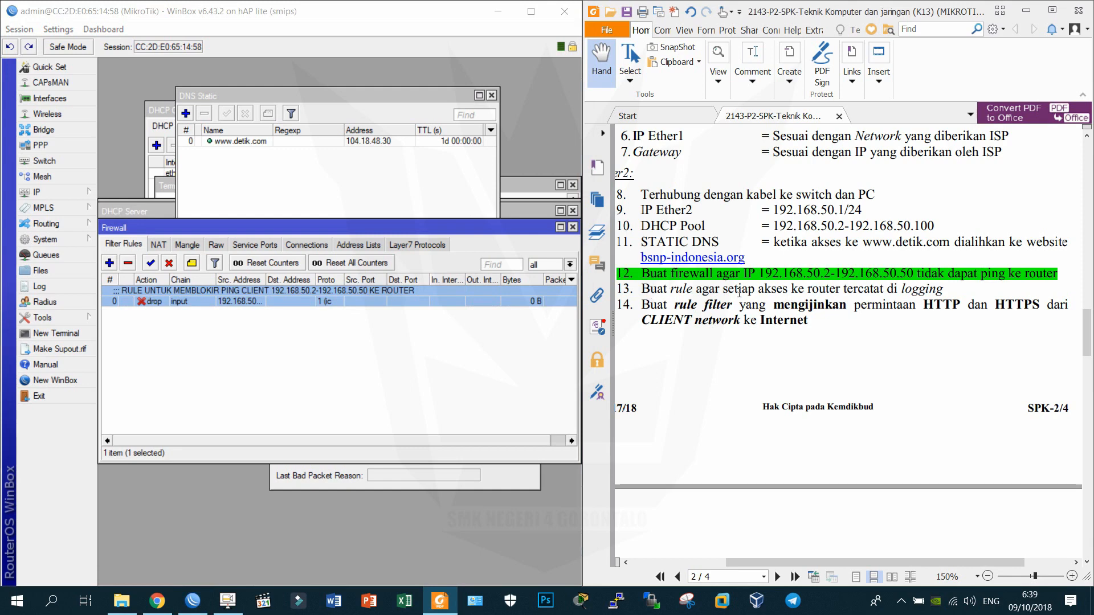
{"action": "triple_click", "coordinate": [864, 289]}
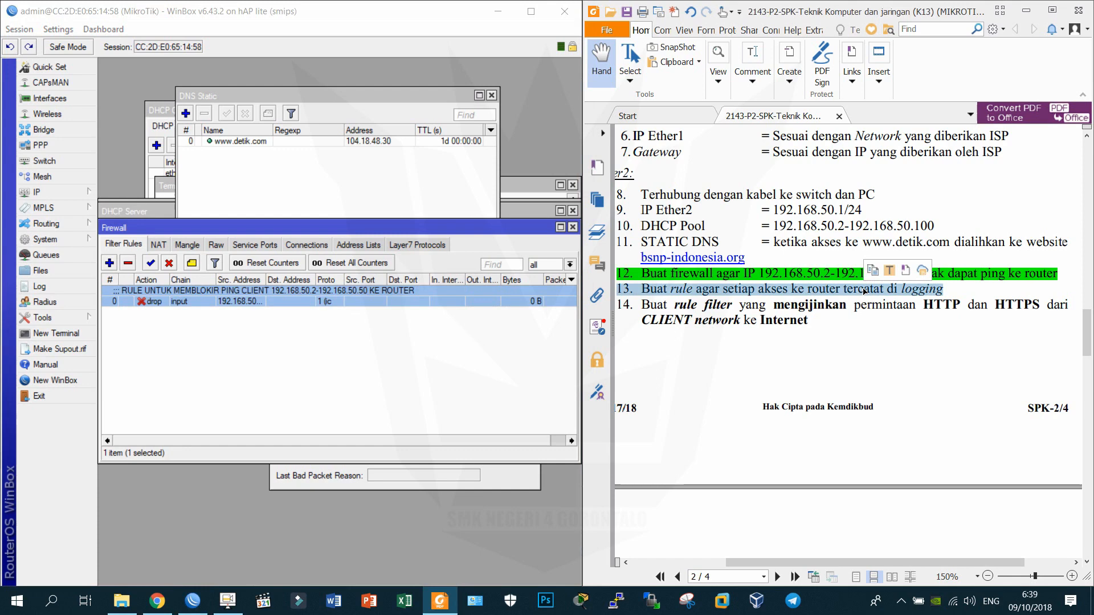
{"action": "triple_click", "coordinate": [864, 289]}
{"action": "double_click", "coordinate": [864, 289]}
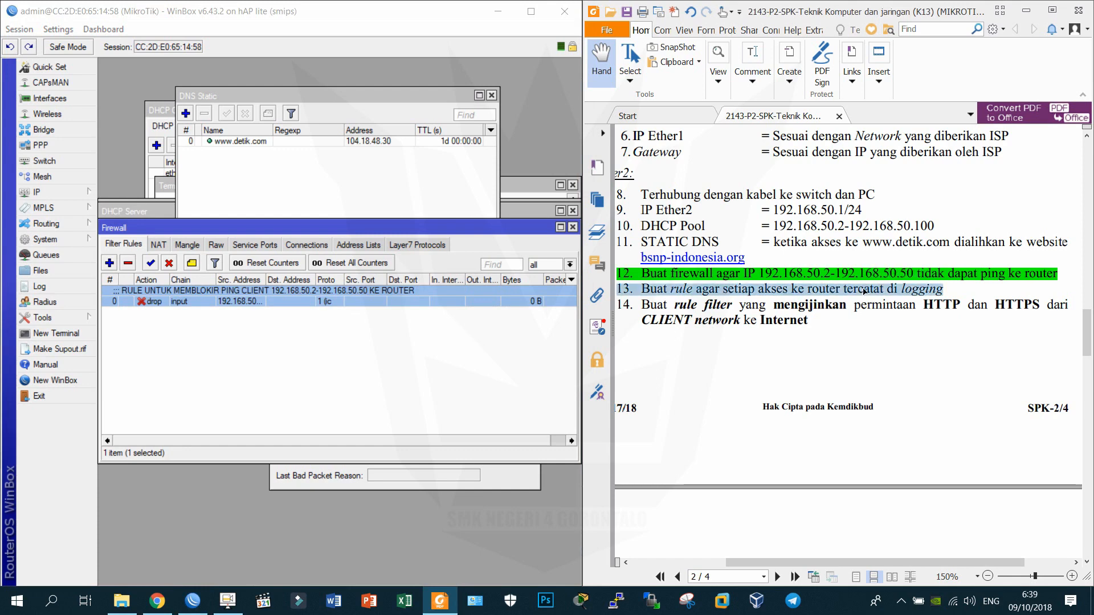
{"action": "triple_click", "coordinate": [863, 291]}
{"action": "triple_click", "coordinate": [863, 291]}
Create another firewall rule with its chain set to input.
{"action": "left_click", "coordinate": [131, 342]}
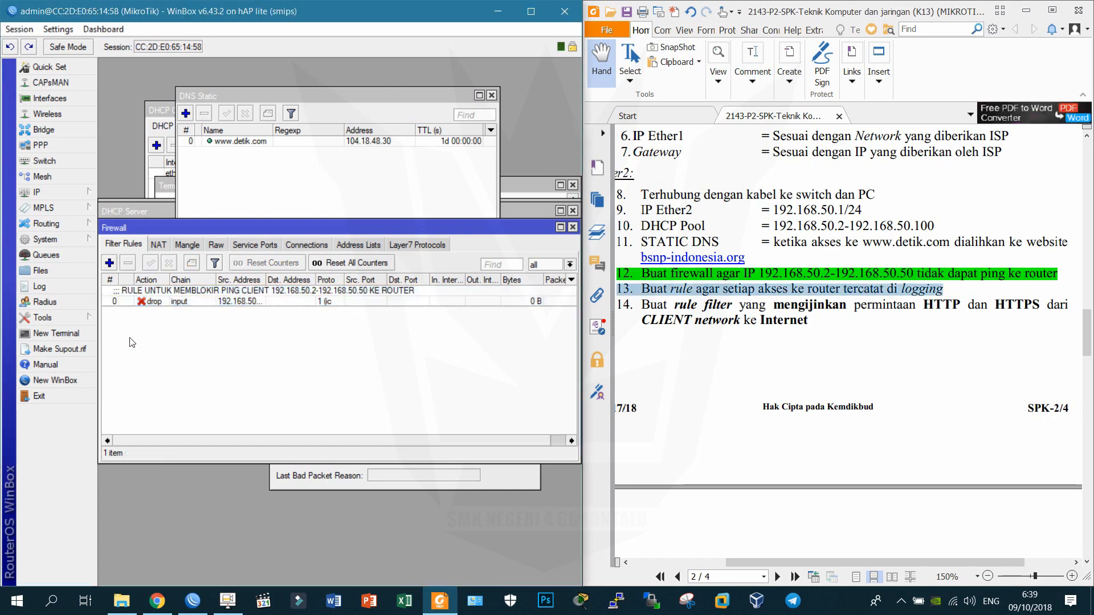
{"action": "left_click", "coordinate": [109, 263]}
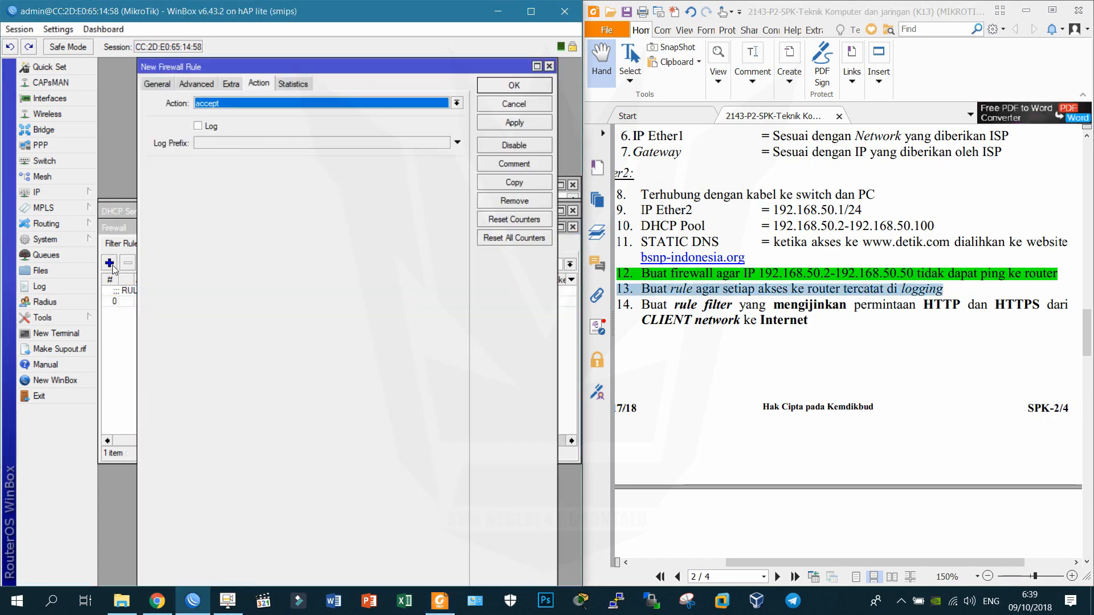
{"action": "left_click", "coordinate": [158, 84]}
{"action": "left_click", "coordinate": [456, 103]}
{"action": "left_click", "coordinate": [431, 123]}
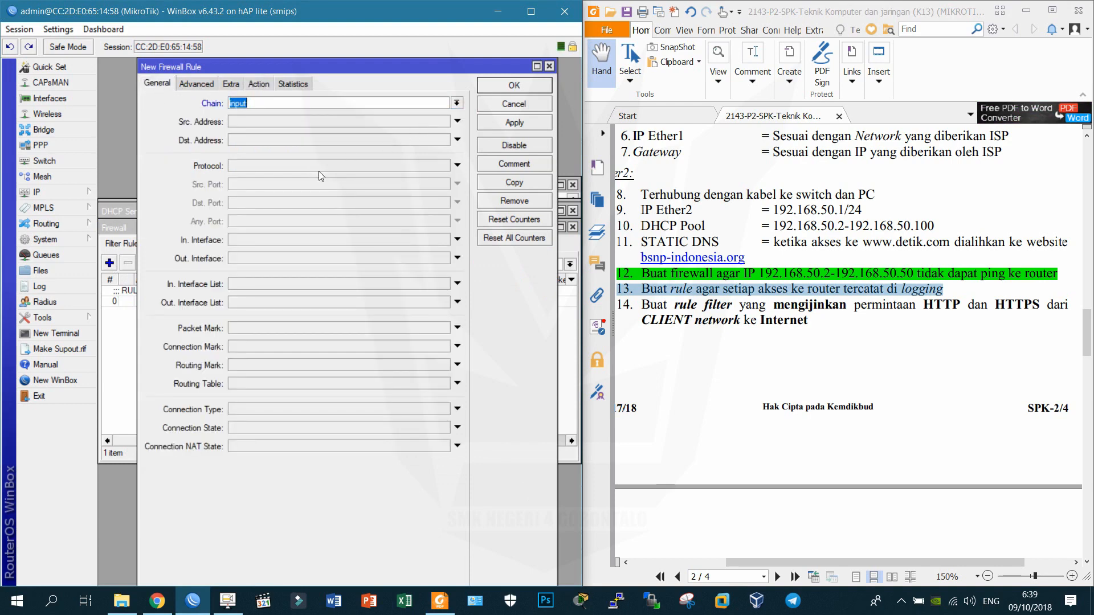
Set the rule's action to log with log prefix 'AKSES KE ROUTER'.
{"action": "left_click", "coordinate": [263, 84]}
{"action": "left_click", "coordinate": [262, 103]}
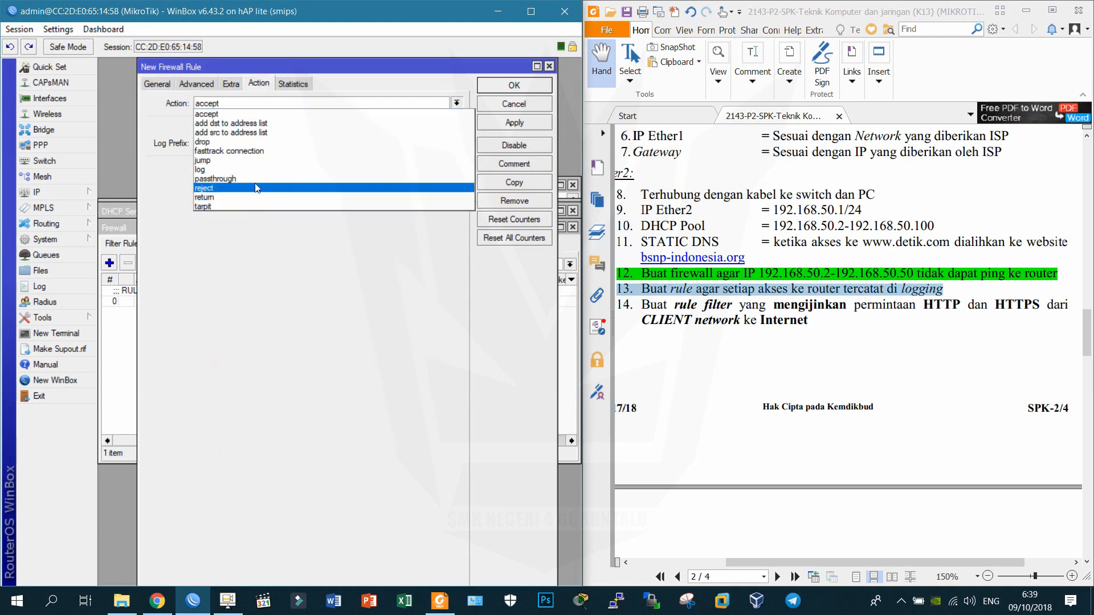
{"action": "left_click", "coordinate": [262, 170]}
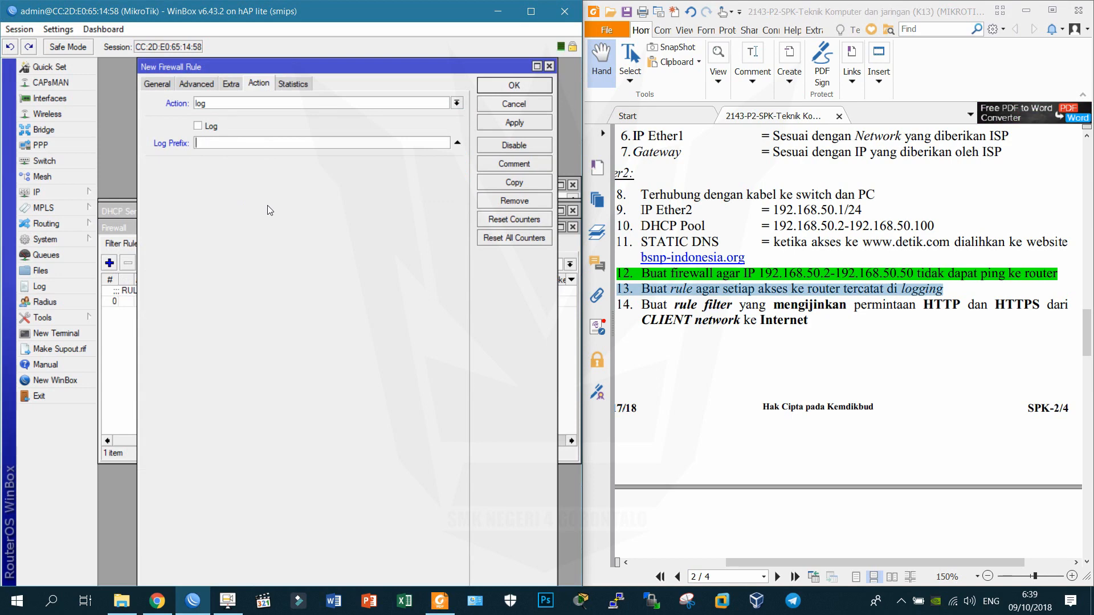
{"action": "type", "text": "AKSES KE ROUTER"}
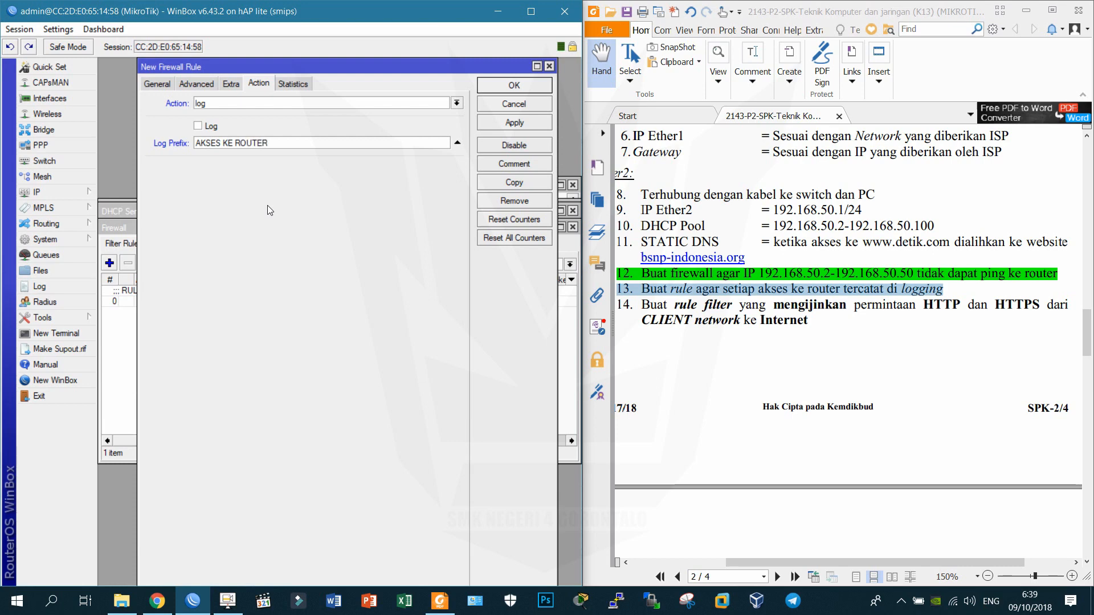
Save the input log rule and comment it 'RULE UNTUK MEMBACA SETIAP AKSES KE ROUTER'.
{"action": "left_click", "coordinate": [514, 122]}
{"action": "left_click", "coordinate": [514, 86]}
{"action": "left_click", "coordinate": [233, 312]}
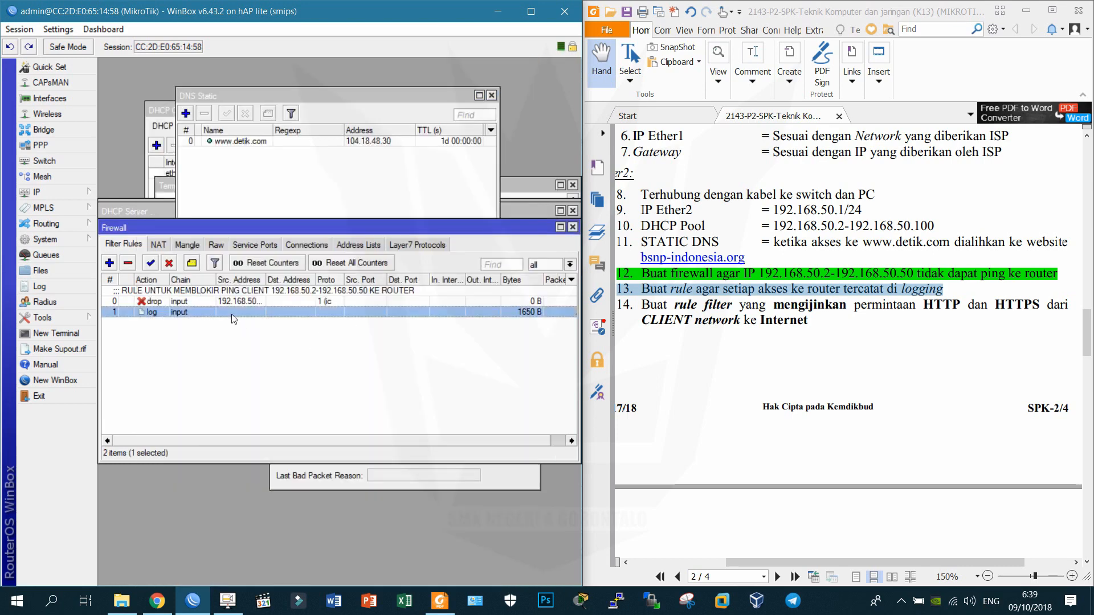
{"action": "left_click", "coordinate": [192, 263]}
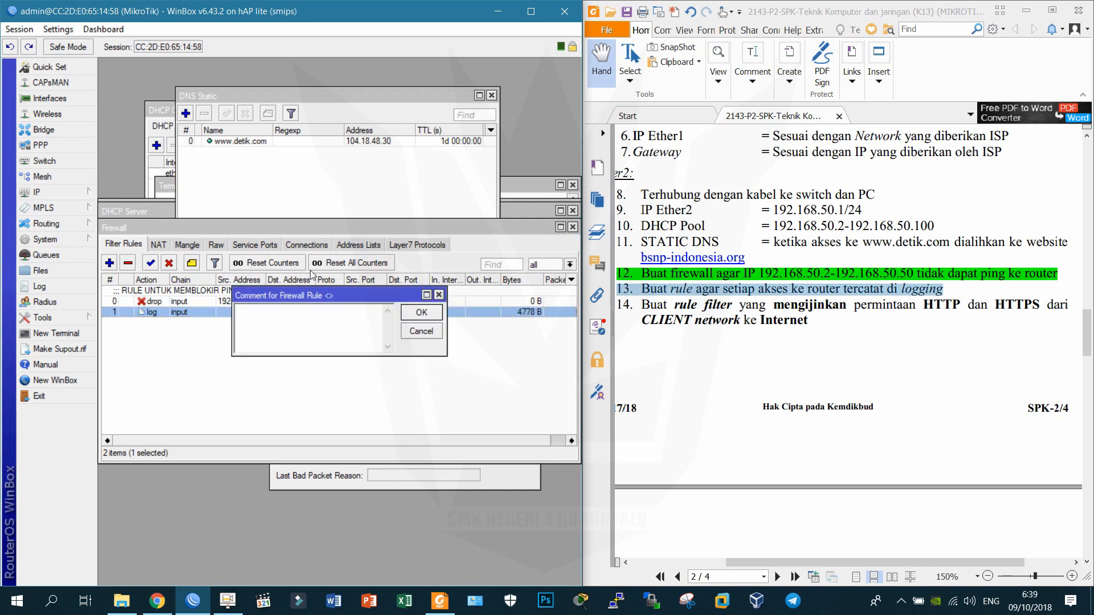
{"action": "type", "text": "RULE UNTUK MEMBACA SETI"}
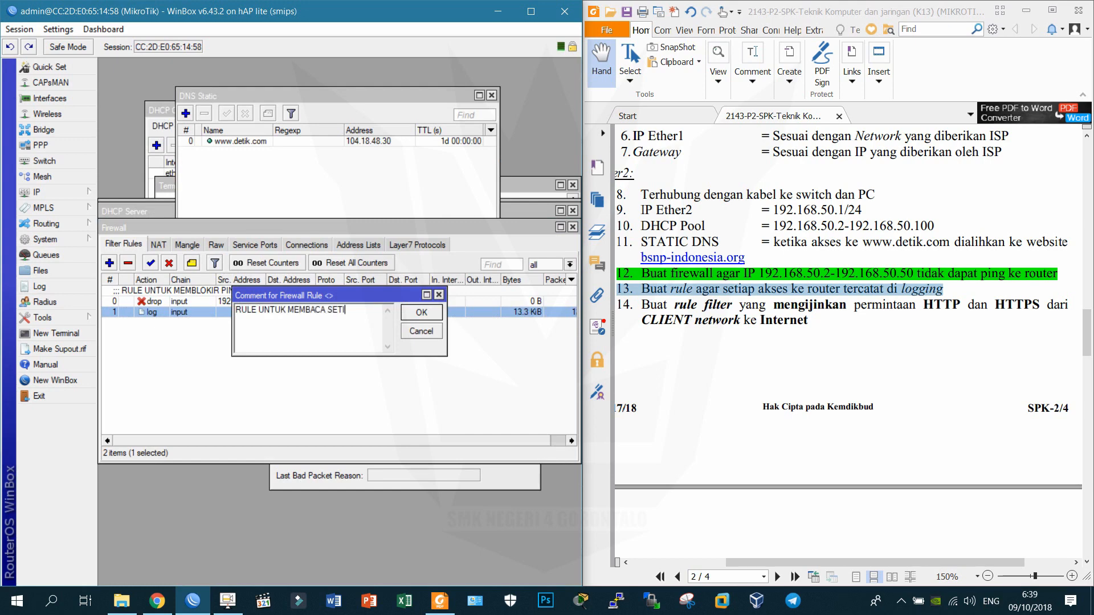
{"action": "type", "text": "AP AKSES KE ROUTER"}
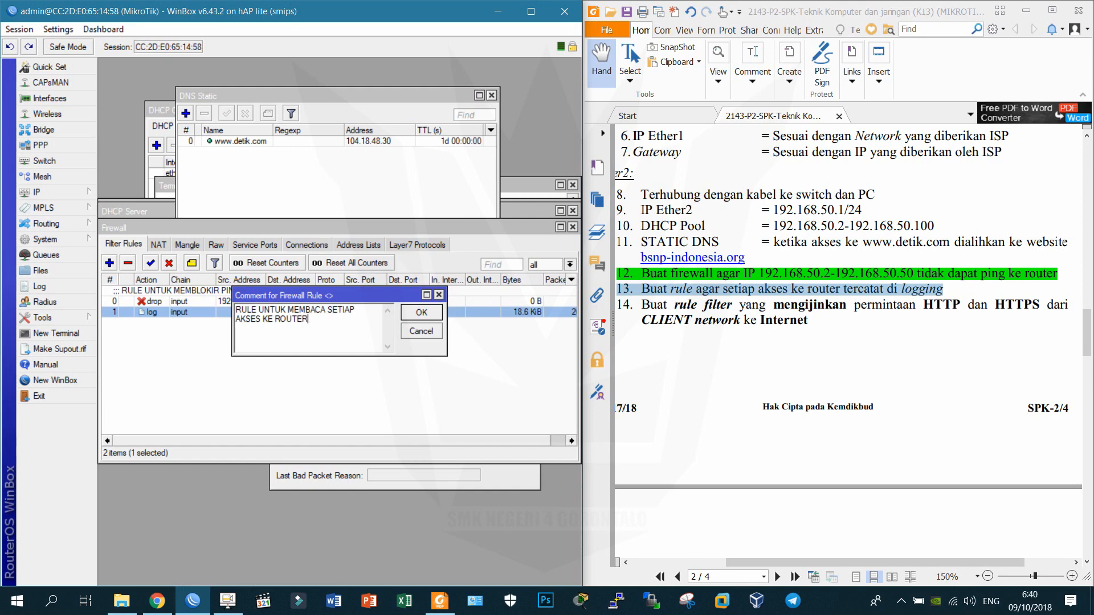
{"action": "key", "text": "Return"}
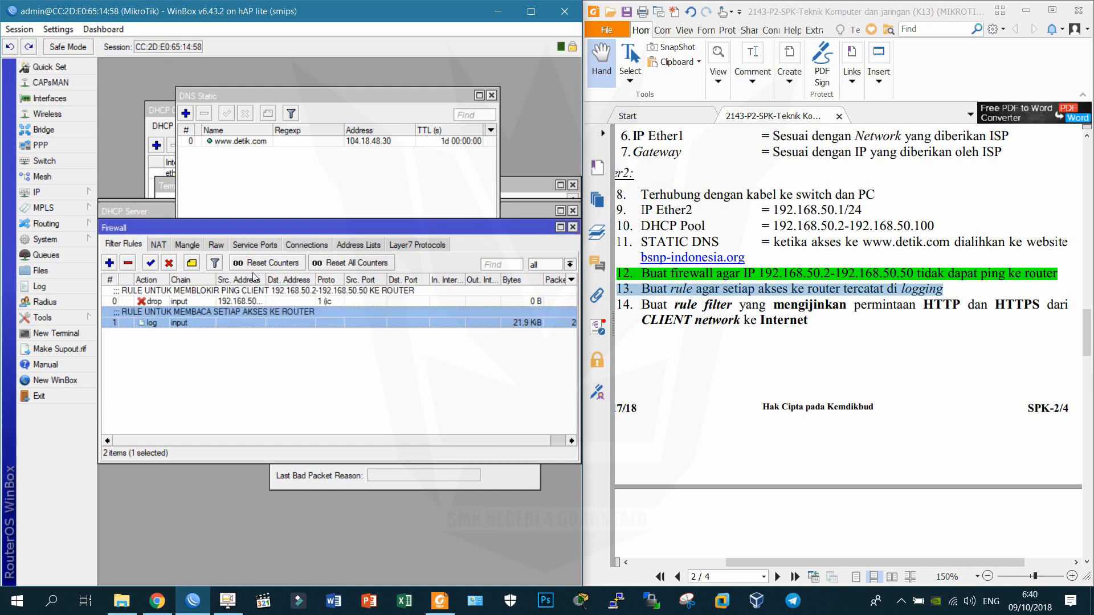
Check the router log for the rule's entries, then widen the WinBox window slightly.
{"action": "left_click", "coordinate": [81, 287]}
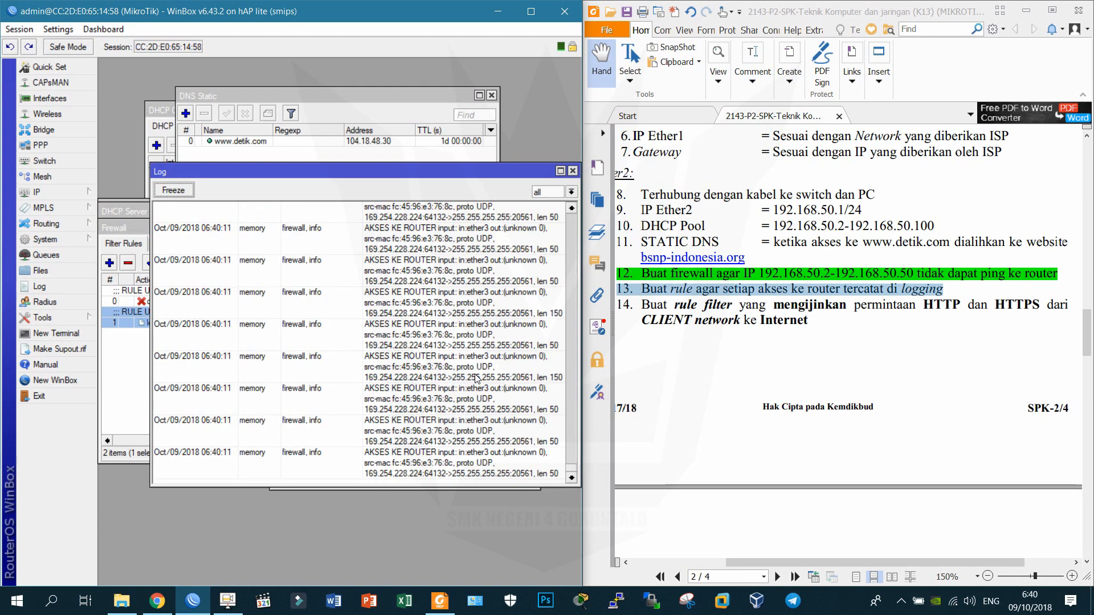
{"action": "left_click", "coordinate": [573, 171]}
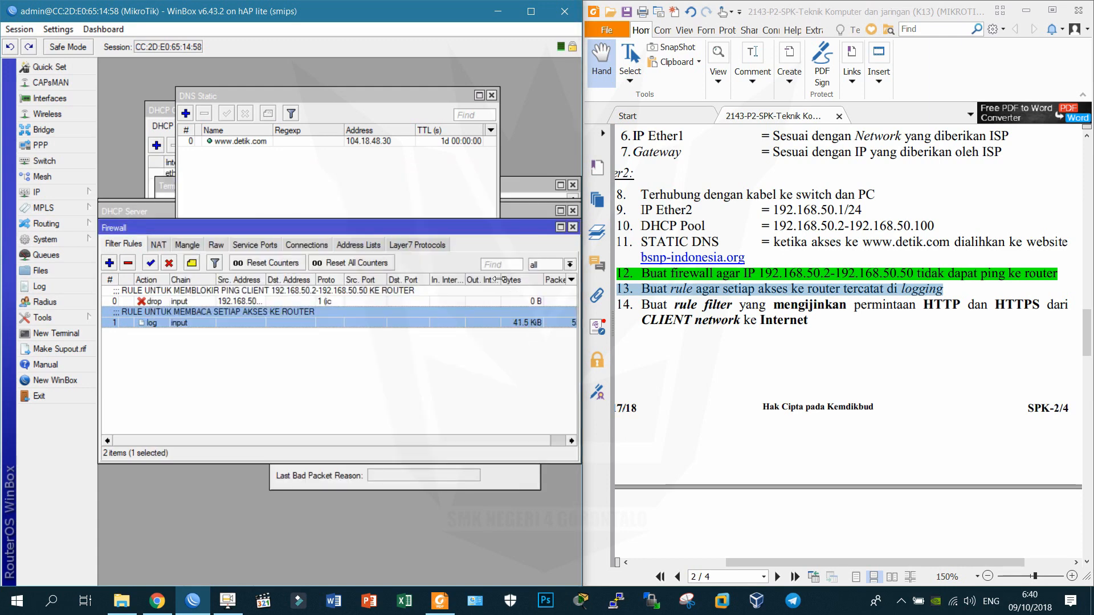
{"action": "left_click_drag", "start_coordinate": [500, 280], "coordinate": [488, 280]}
{"action": "left_click_drag", "start_coordinate": [580, 165], "coordinate": [592, 164]}
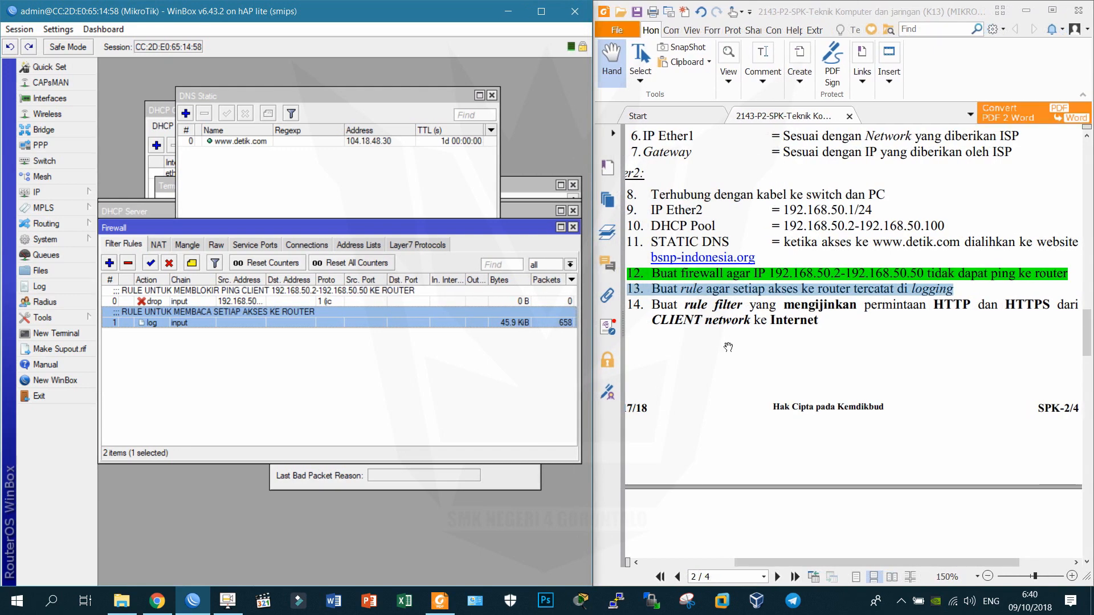
Review item 14 on the exam sheet and return to the filter rule list.
{"action": "left_click", "coordinate": [724, 304]}
{"action": "triple_click", "coordinate": [724, 304]}
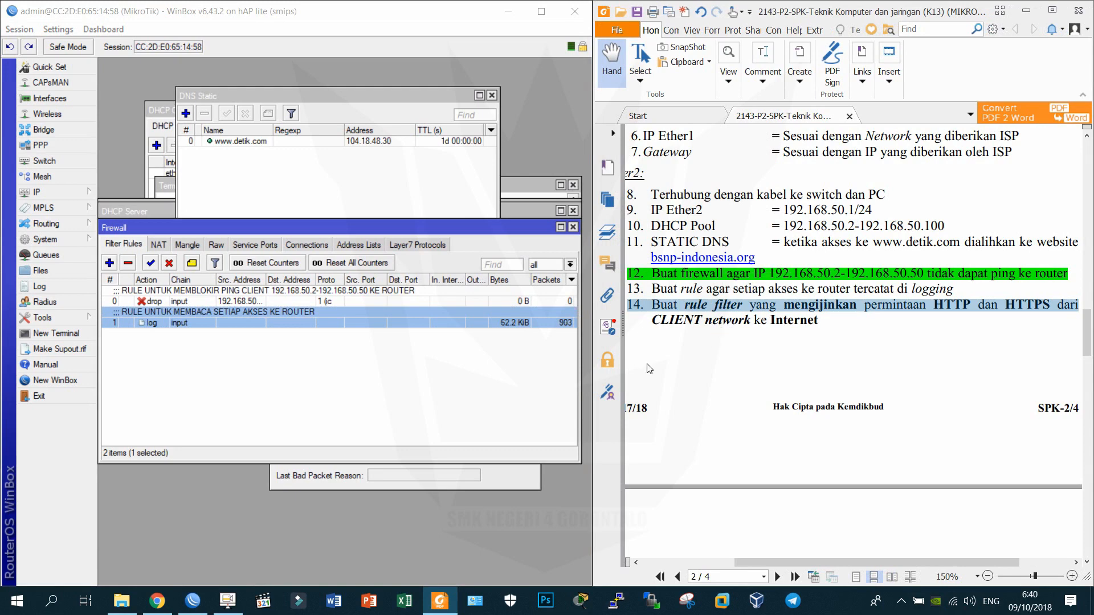
{"action": "left_click", "coordinate": [212, 371]}
Add a forward-chain filter rule matching tcp to destination ports 80,443 and apply it.
{"action": "left_click", "coordinate": [110, 263]}
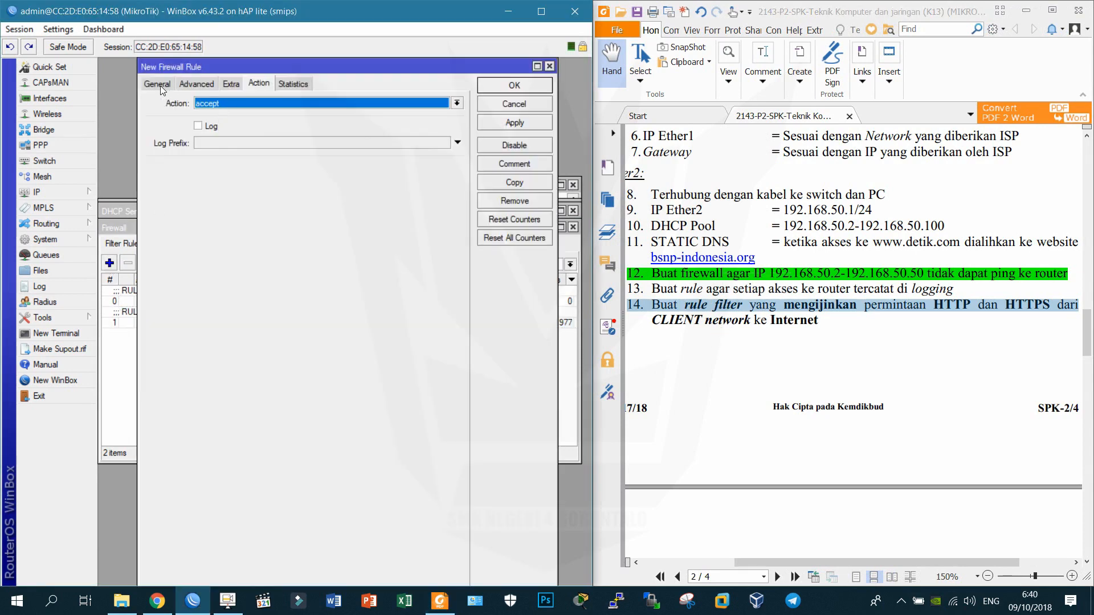
{"action": "left_click", "coordinate": [154, 84]}
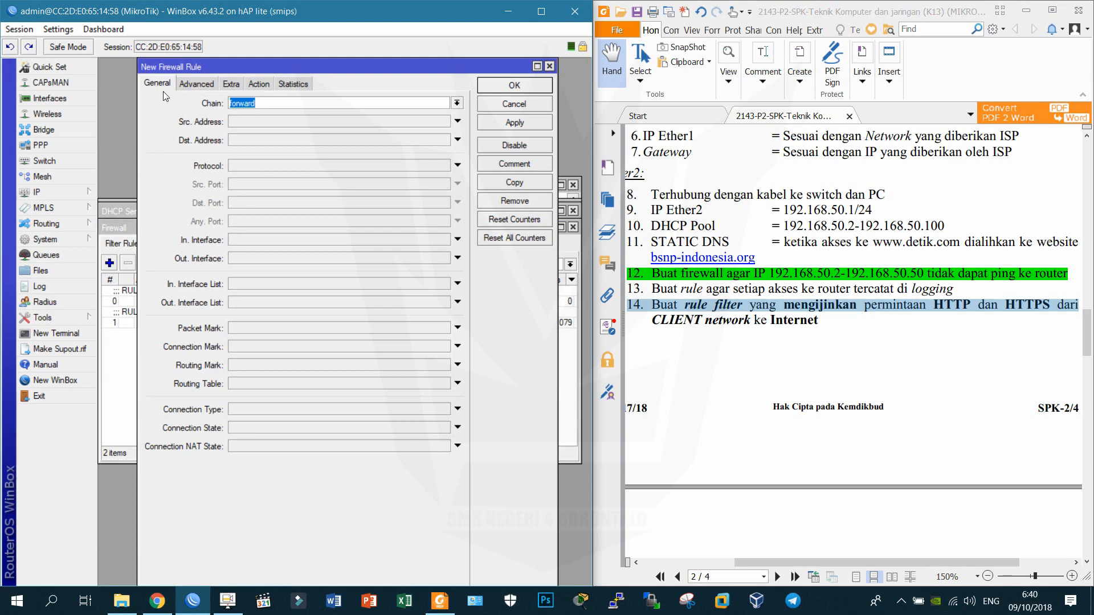
{"action": "left_click", "coordinate": [254, 165]}
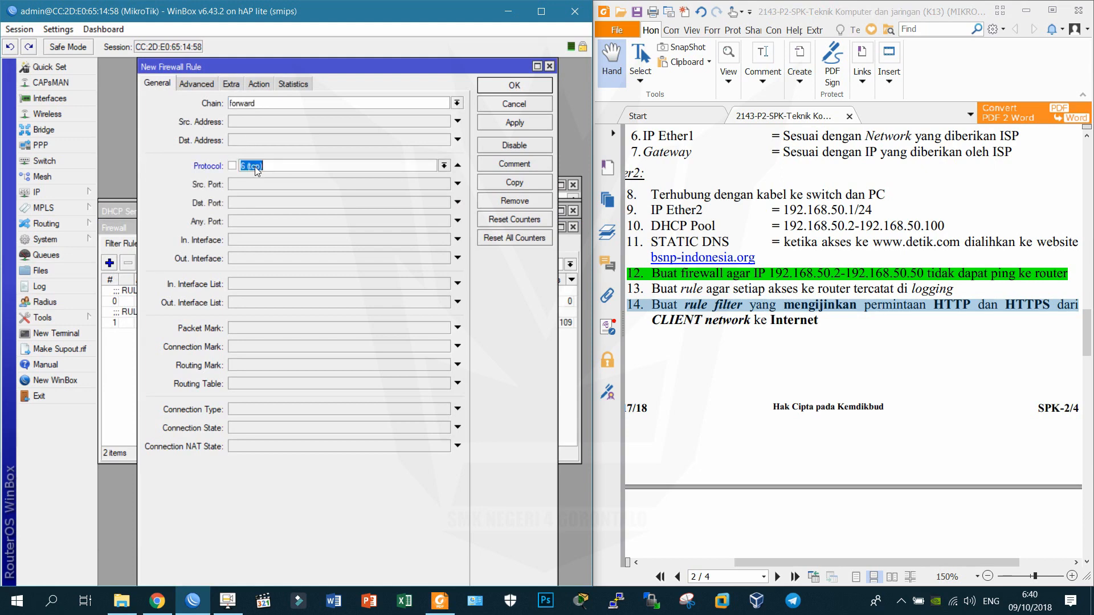
{"action": "left_click", "coordinate": [254, 204]}
{"action": "type", "text": "80"}
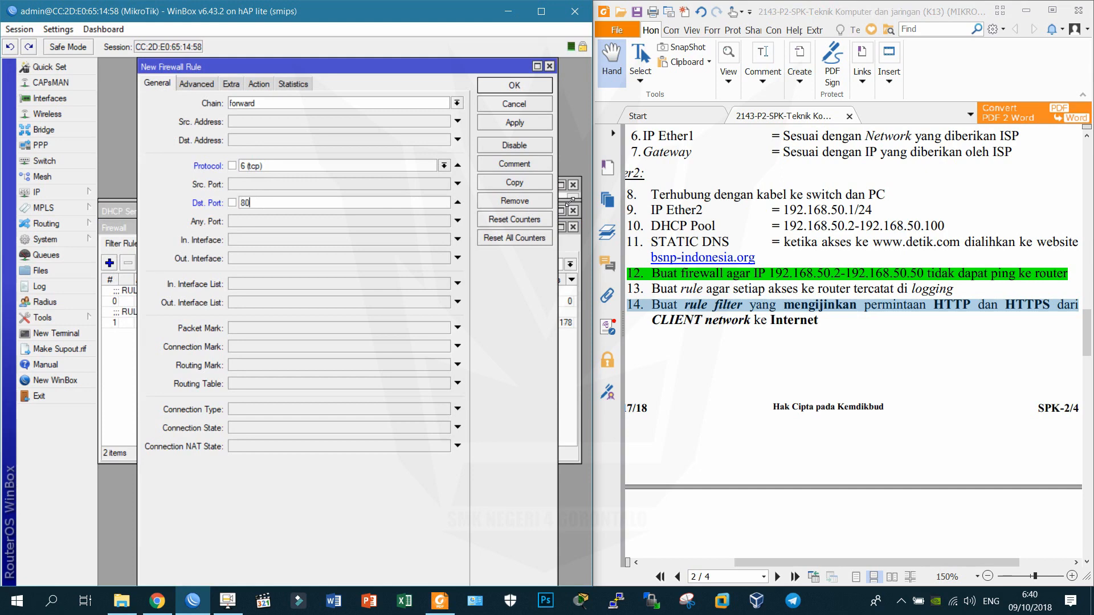
{"action": "type", "text": ",443"}
{"action": "left_click", "coordinate": [503, 127]}
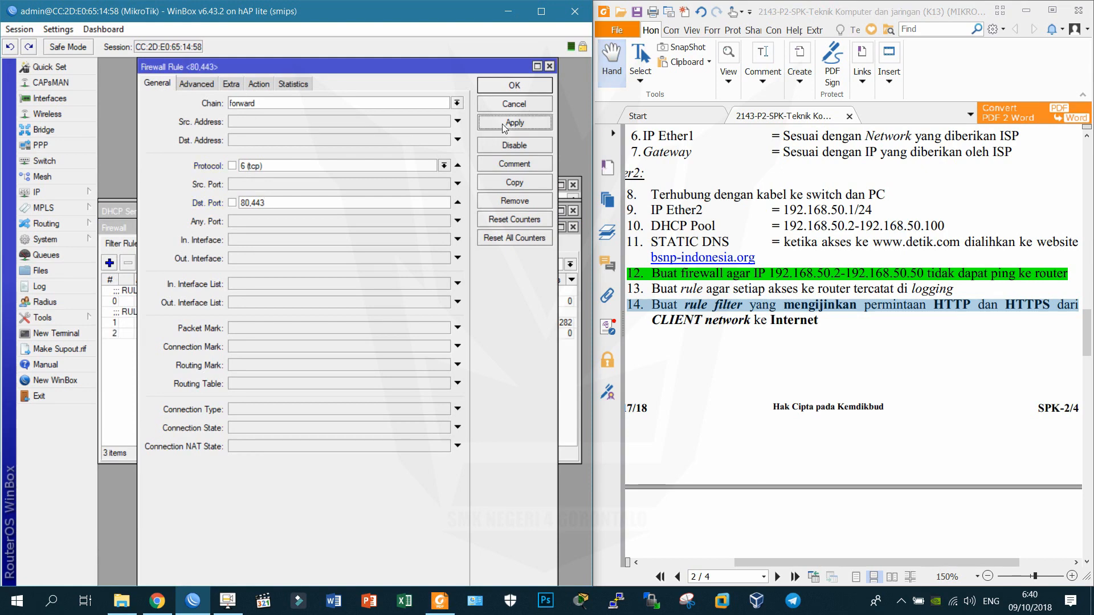
Close rule 2 and comment it 'MENGIZINKAN AKSES HTTP/HTTPS DARI CLIENT KE INTERNET'.
{"action": "left_click", "coordinate": [516, 86]}
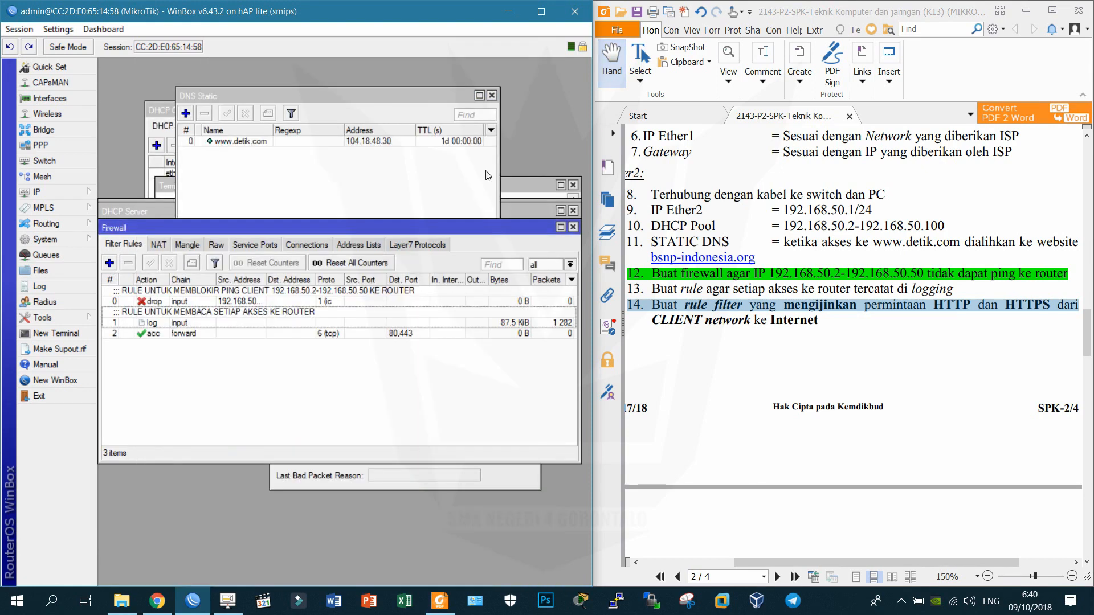
{"action": "left_click", "coordinate": [357, 335]}
{"action": "left_click", "coordinate": [193, 263]}
{"action": "type", "text": "MENGIZINK"}
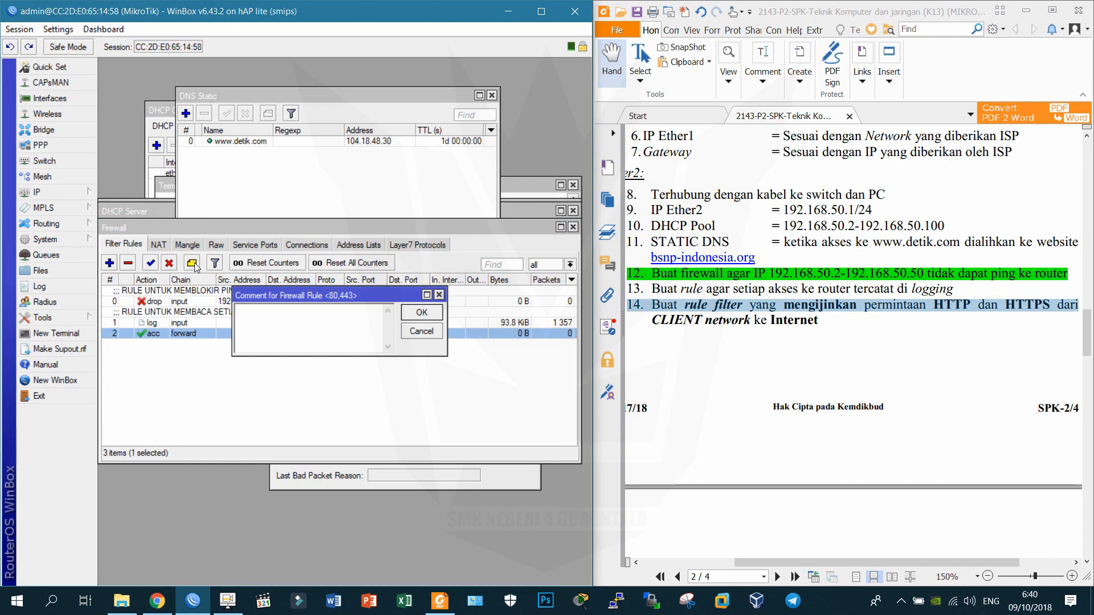
{"action": "type", "text": "AN AKSES"}
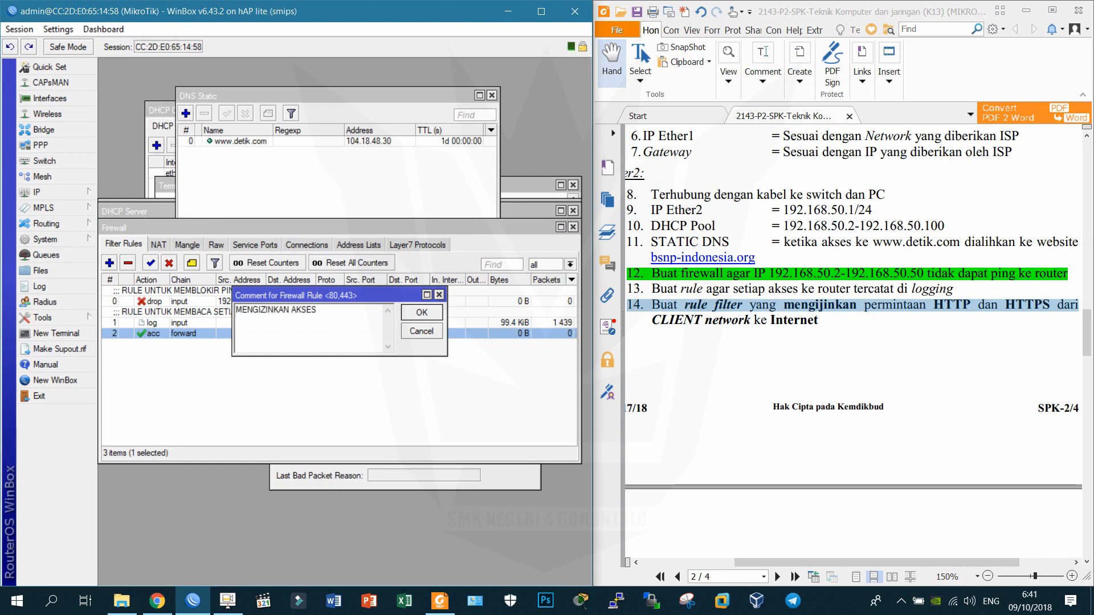
{"action": "type", "text": " HTTP/HTTPS KE"}
{"action": "key", "text": "BackSpace"}
{"action": "key", "text": "BackSpace"}
{"action": "type", "text": "DARI CLIENT KE INTERNET"}
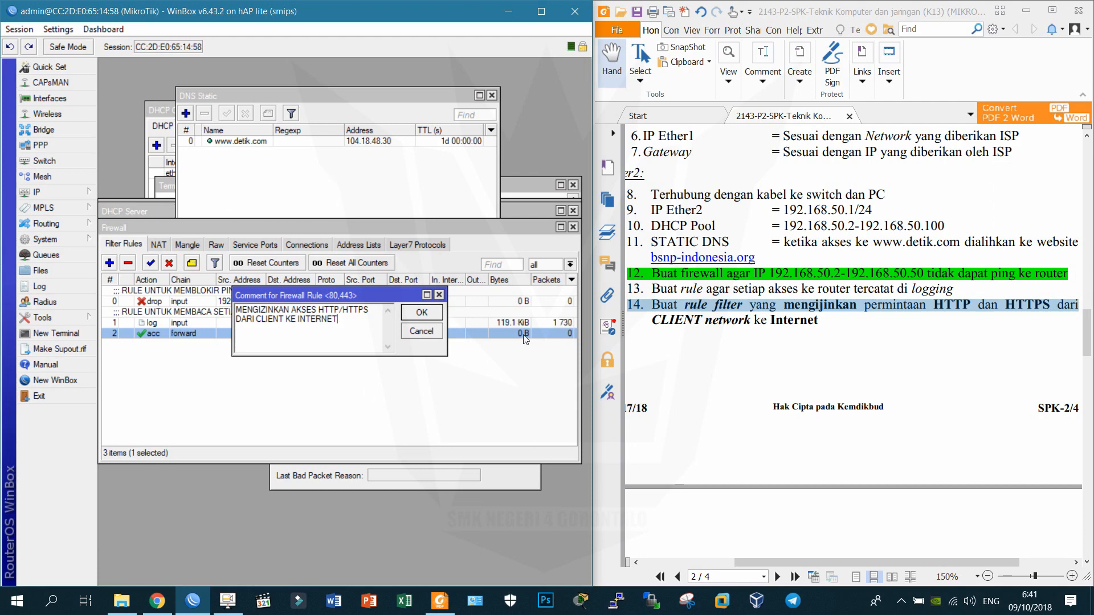
{"action": "left_click", "coordinate": [426, 313]}
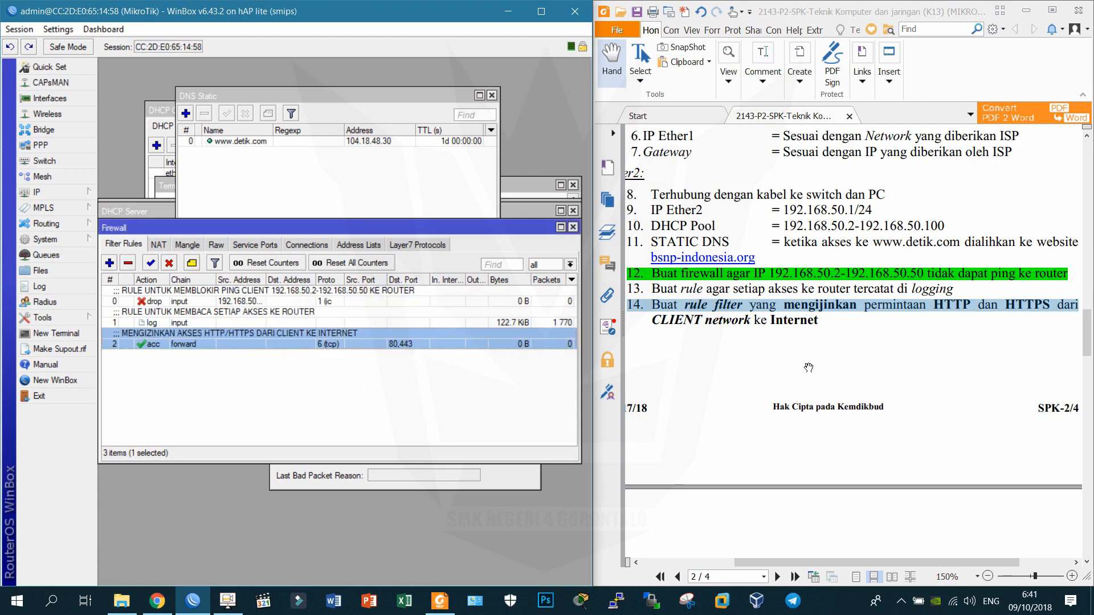
Read item 19 on the exam sheet and switch to the NAT rules list.
{"action": "scroll", "coordinate": [733, 331], "scroll_direction": "down", "scroll_amount": 3}
{"action": "scroll", "coordinate": [734, 331], "scroll_direction": "down", "scroll_amount": 3}
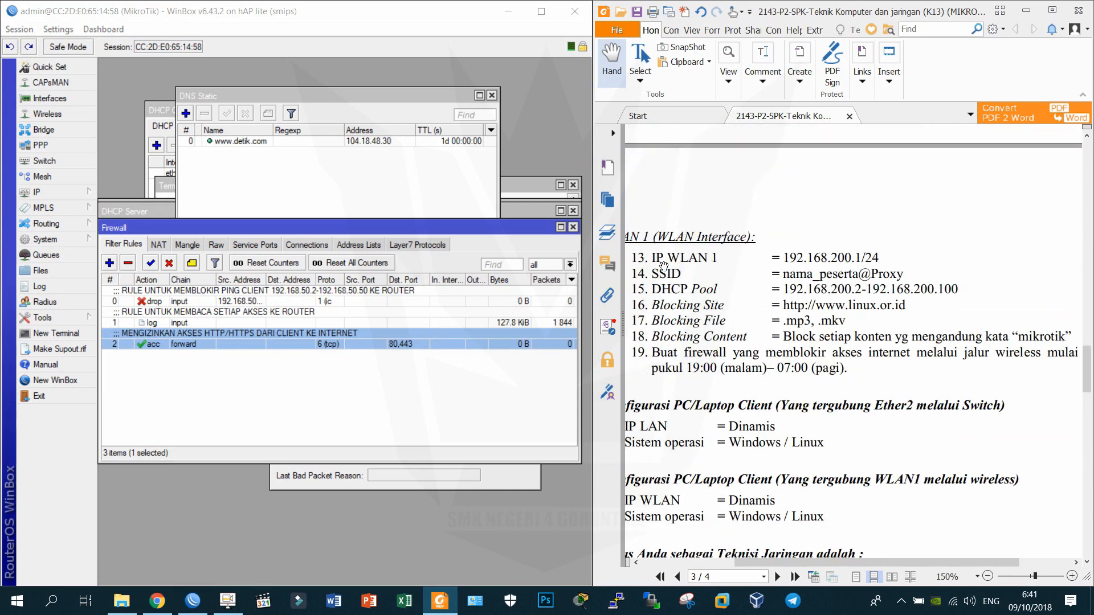
{"action": "left_click_drag", "start_coordinate": [724, 209], "coordinate": [728, 184]}
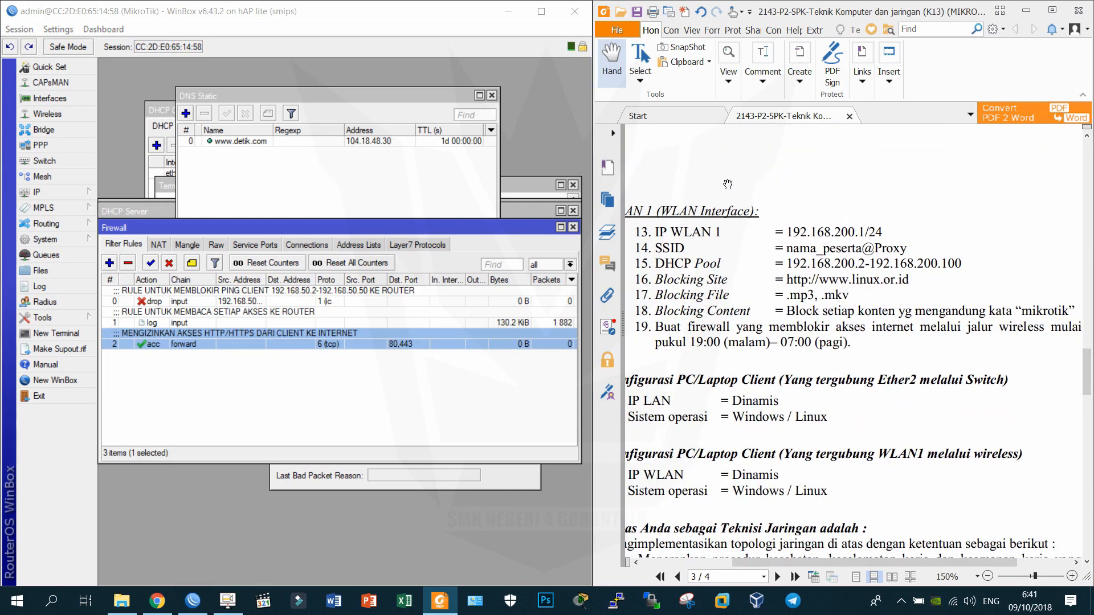
{"action": "left_click", "coordinate": [170, 395]}
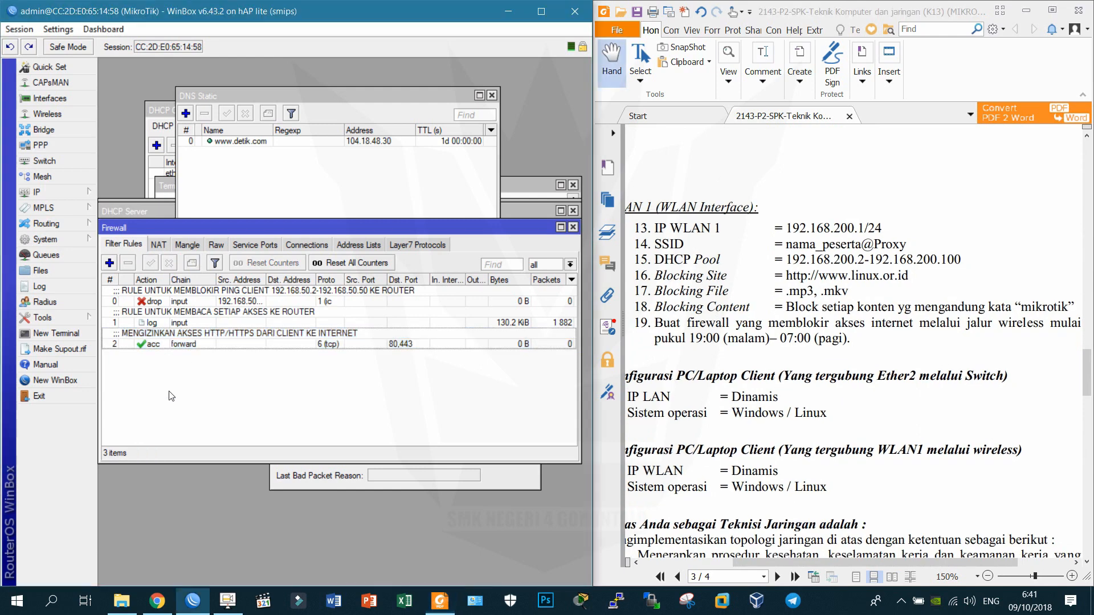
{"action": "left_click", "coordinate": [158, 244]}
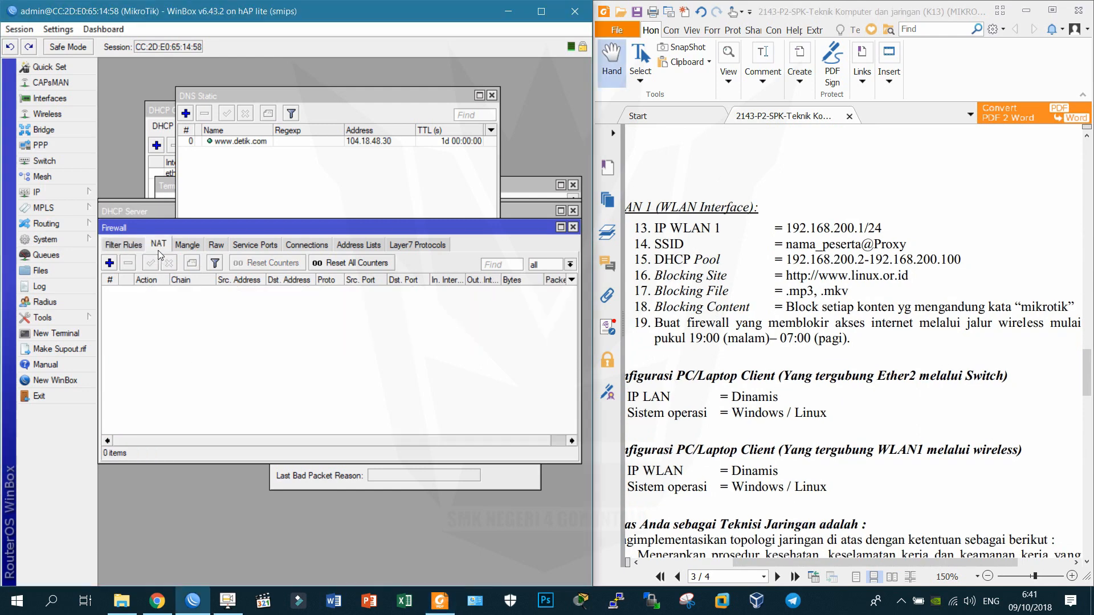
Add a masquerade NAT rule with out-interface ether1.
{"action": "left_click", "coordinate": [113, 264]}
{"action": "left_click", "coordinate": [417, 257]}
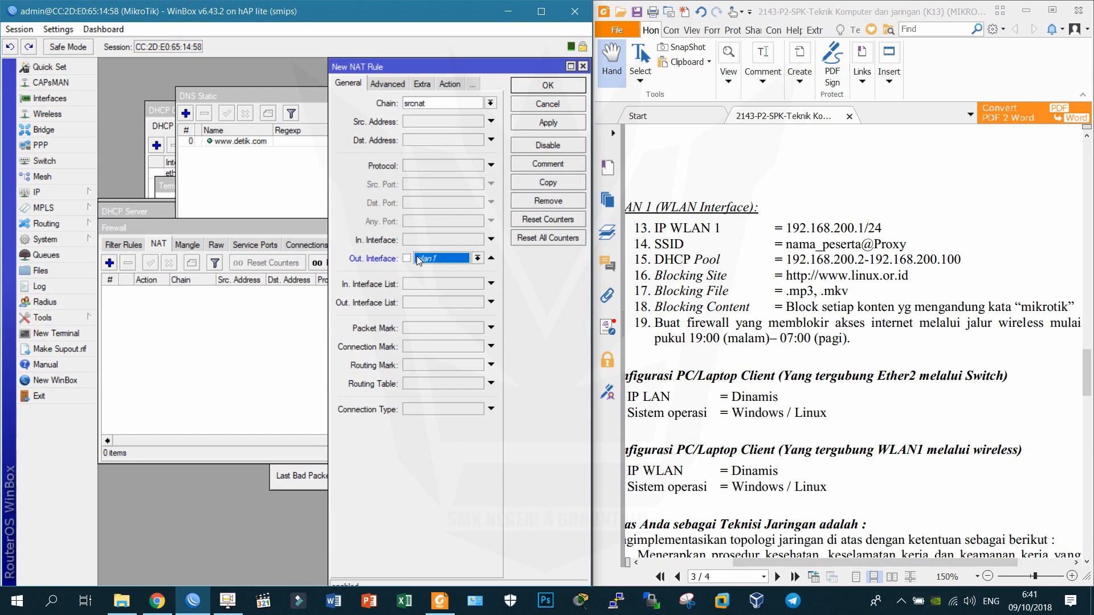
{"action": "left_click", "coordinate": [477, 258]}
{"action": "left_click", "coordinate": [439, 307]}
{"action": "left_click", "coordinate": [449, 84]}
{"action": "left_click", "coordinate": [433, 103]}
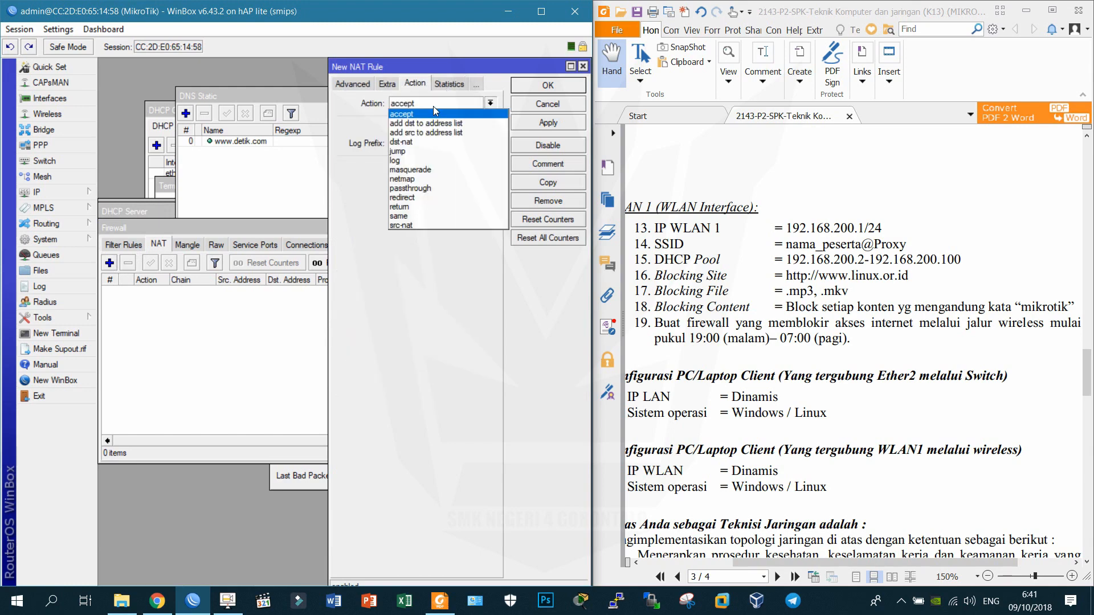
{"action": "left_click", "coordinate": [432, 170]}
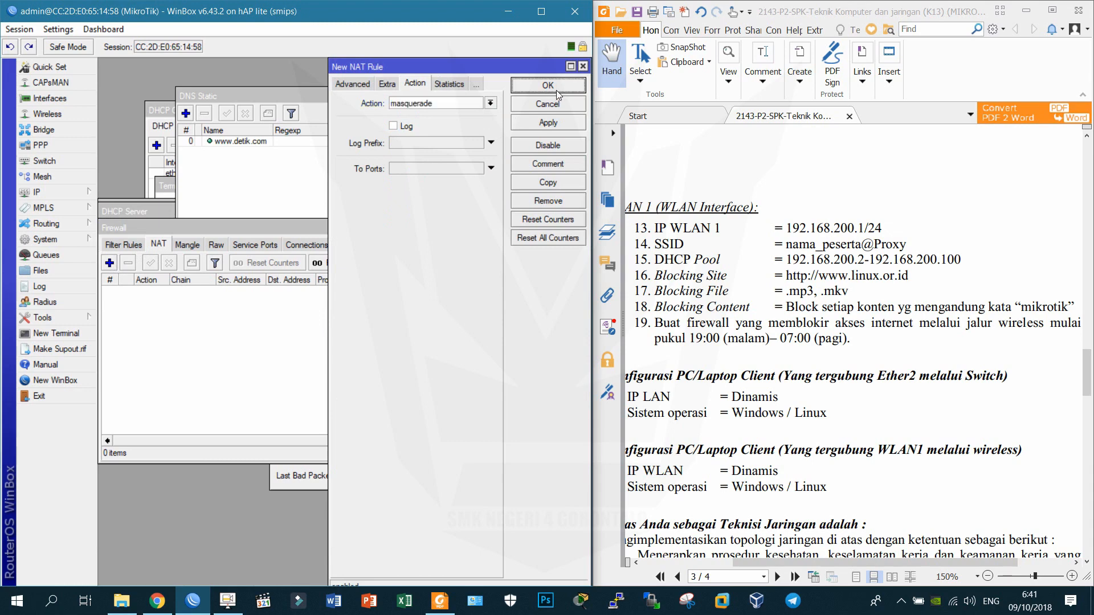
{"action": "left_click", "coordinate": [548, 85]}
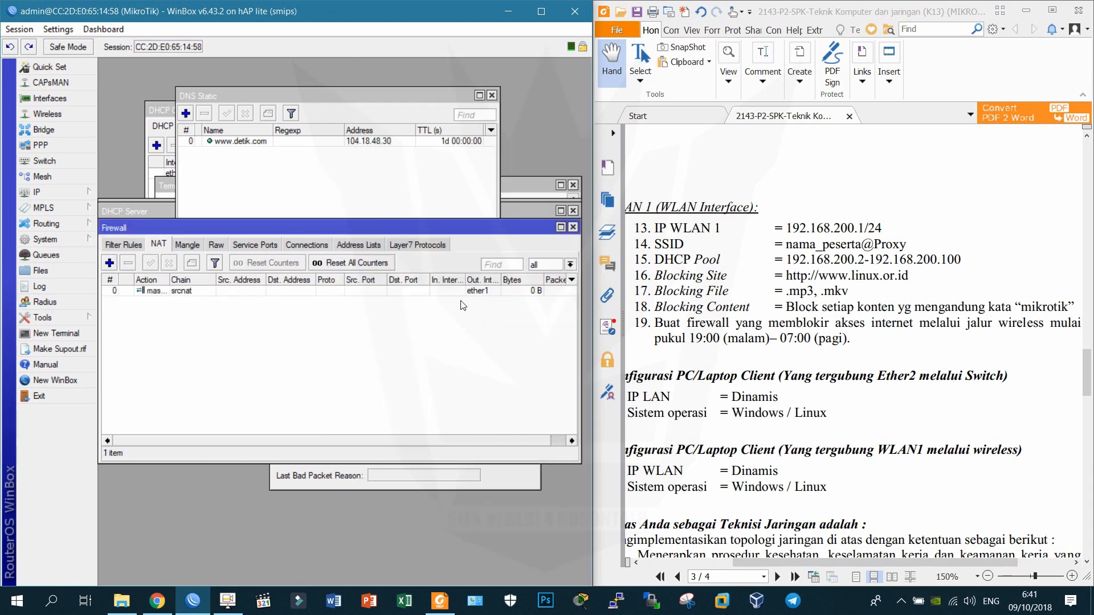
{"action": "left_click", "coordinate": [117, 249]}
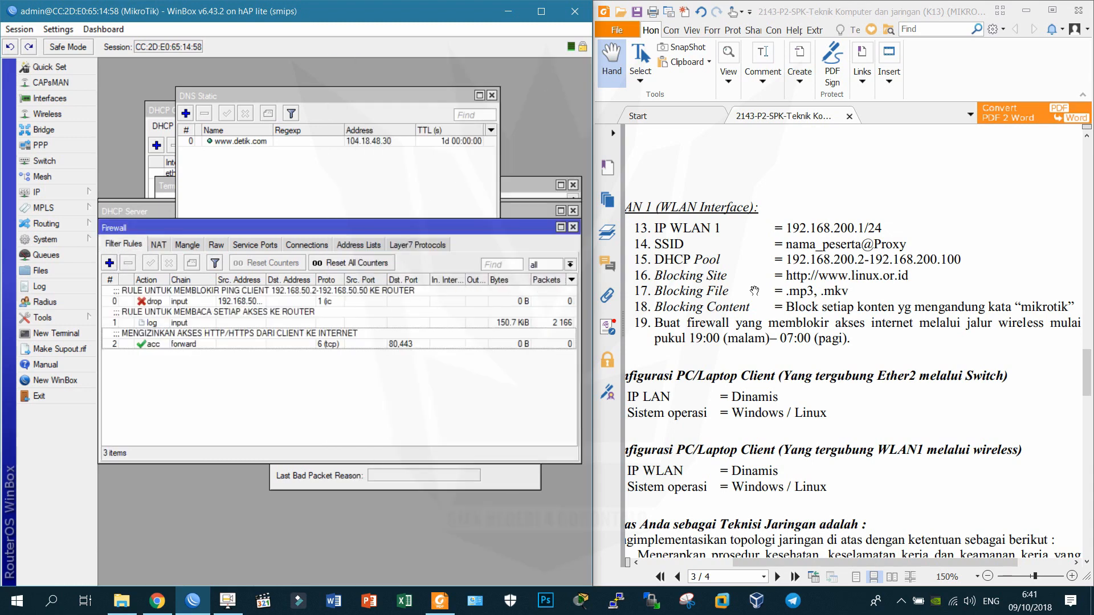
Close all open WinBox configuration windows.
{"action": "left_click_drag", "start_coordinate": [806, 358], "coordinate": [829, 346]}
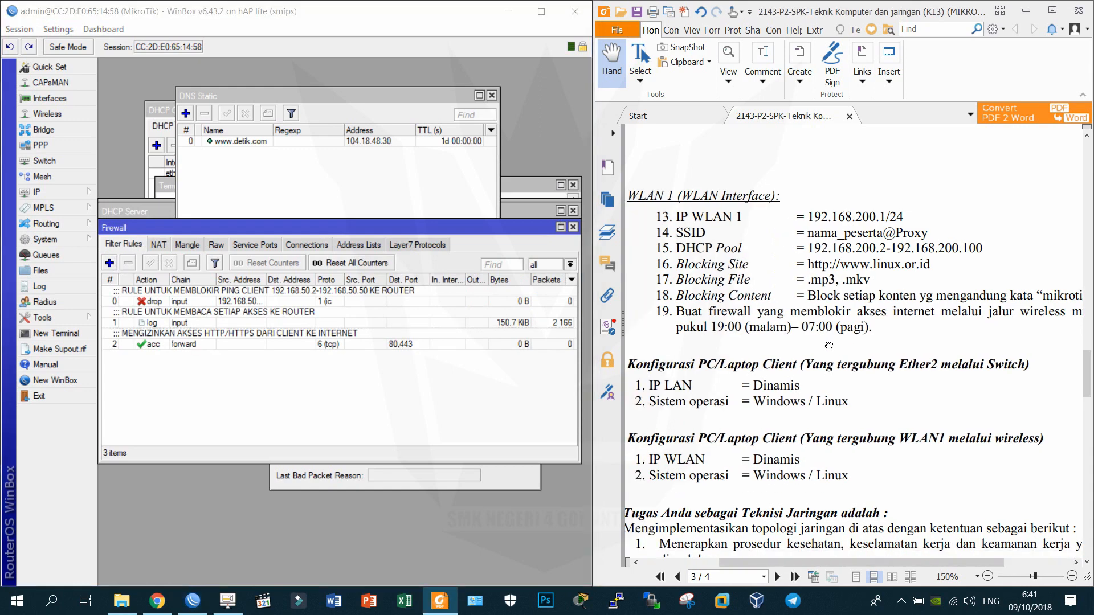
{"action": "left_click", "coordinate": [38, 192]}
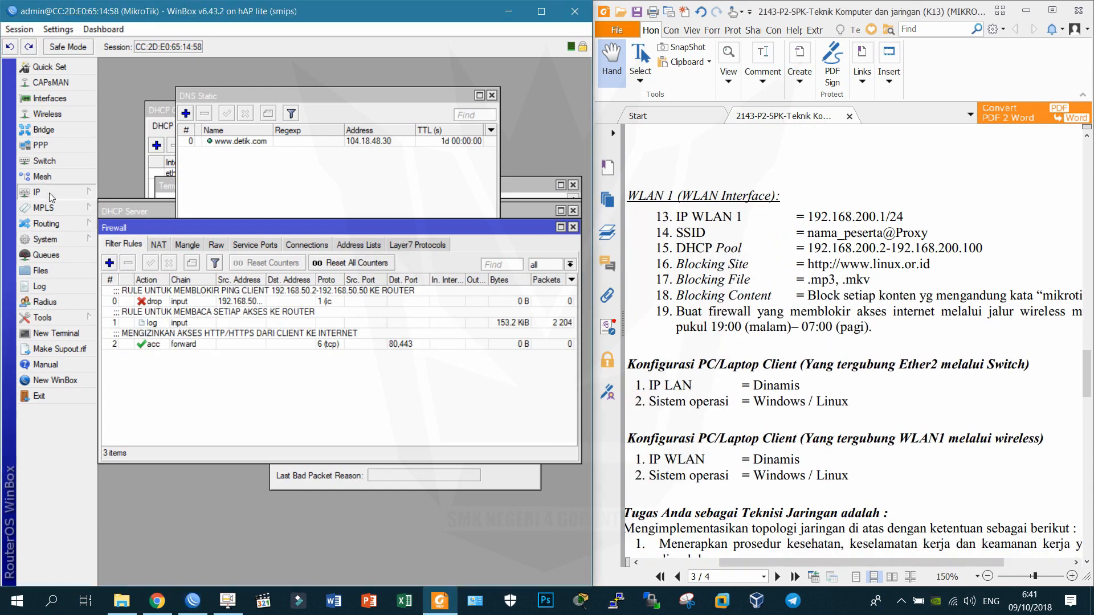
{"action": "left_click", "coordinate": [19, 29]}
{"action": "left_click", "coordinate": [50, 134]}
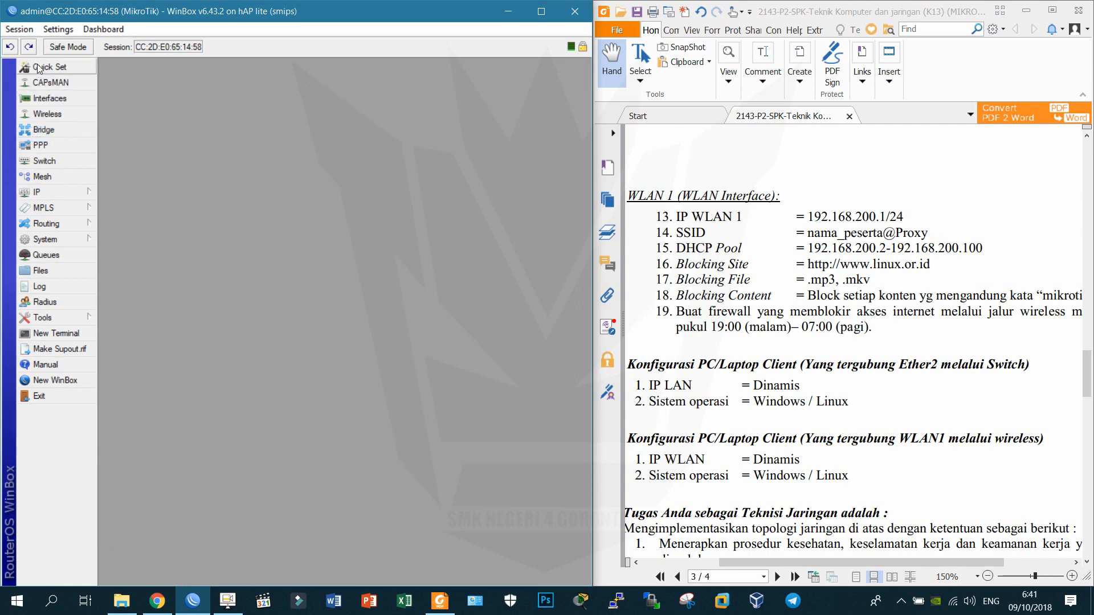
Add IP address 192.168.200.1/24 on interface wlan1.
{"action": "left_click", "coordinate": [62, 192]}
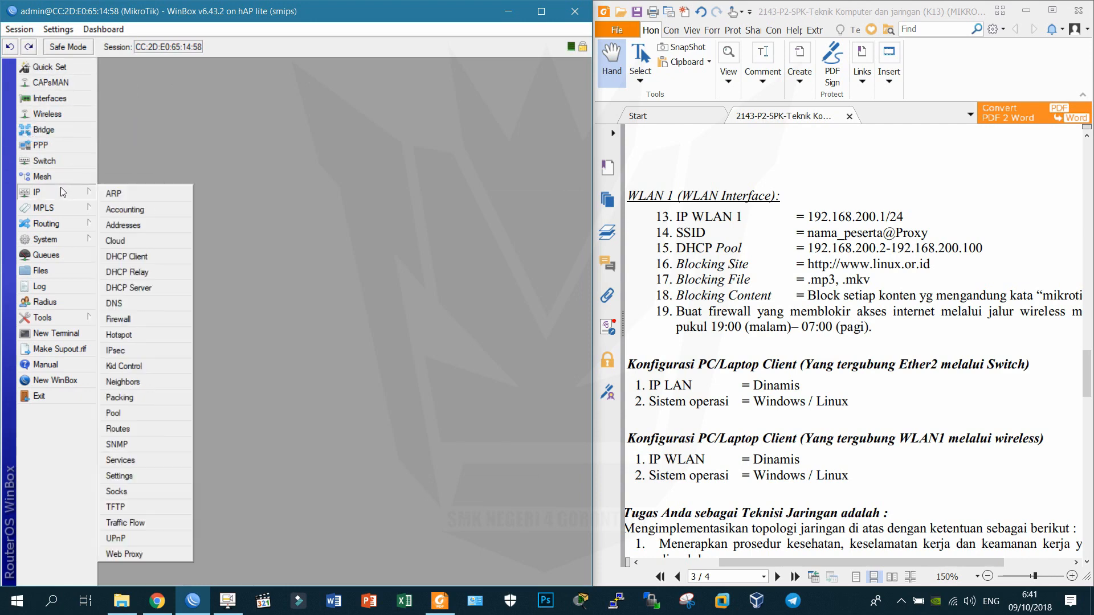
{"action": "left_click", "coordinate": [132, 221]}
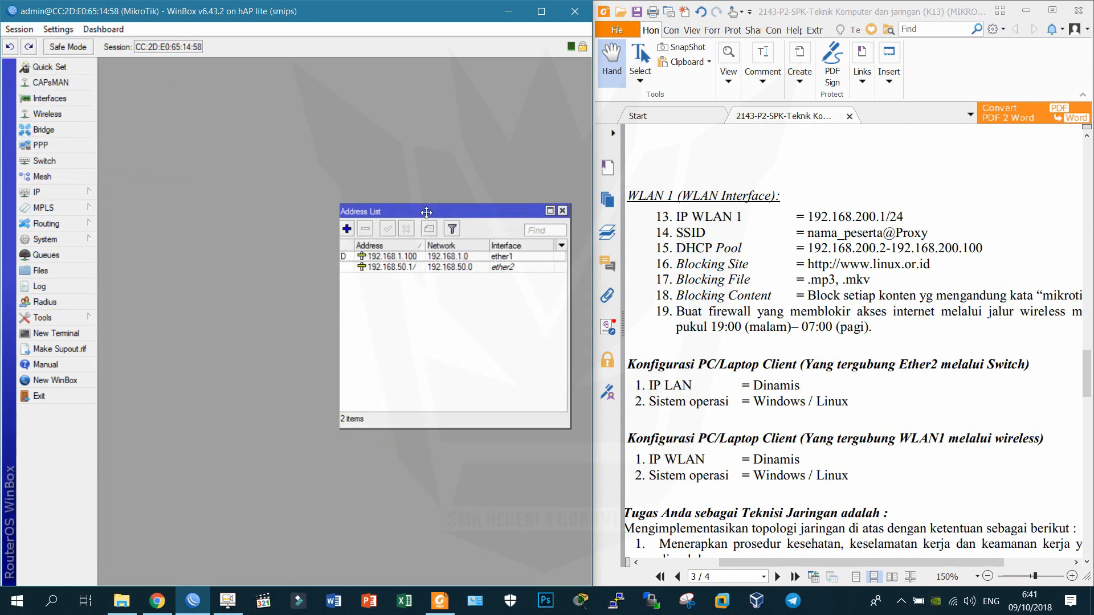
{"action": "left_click_drag", "start_coordinate": [447, 219], "coordinate": [383, 174]}
{"action": "left_click", "coordinate": [304, 192]}
{"action": "type", "text": "192.168"}
{"action": "type", "text": ".200.1/"}
{"action": "type", "text": "24"}
{"action": "key", "text": "Tab"}
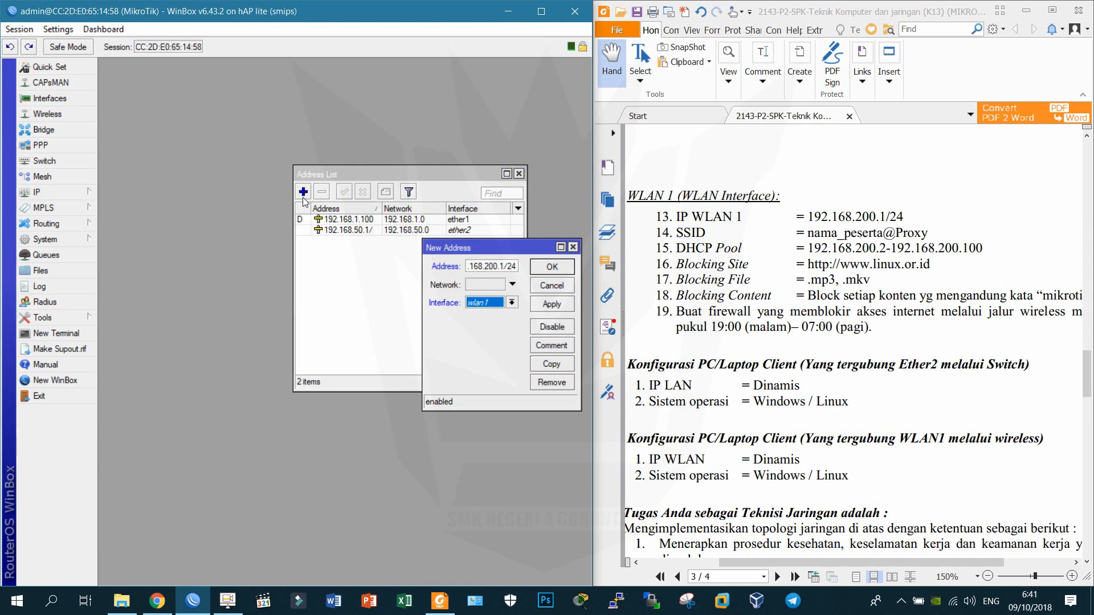
{"action": "key", "text": "Return"}
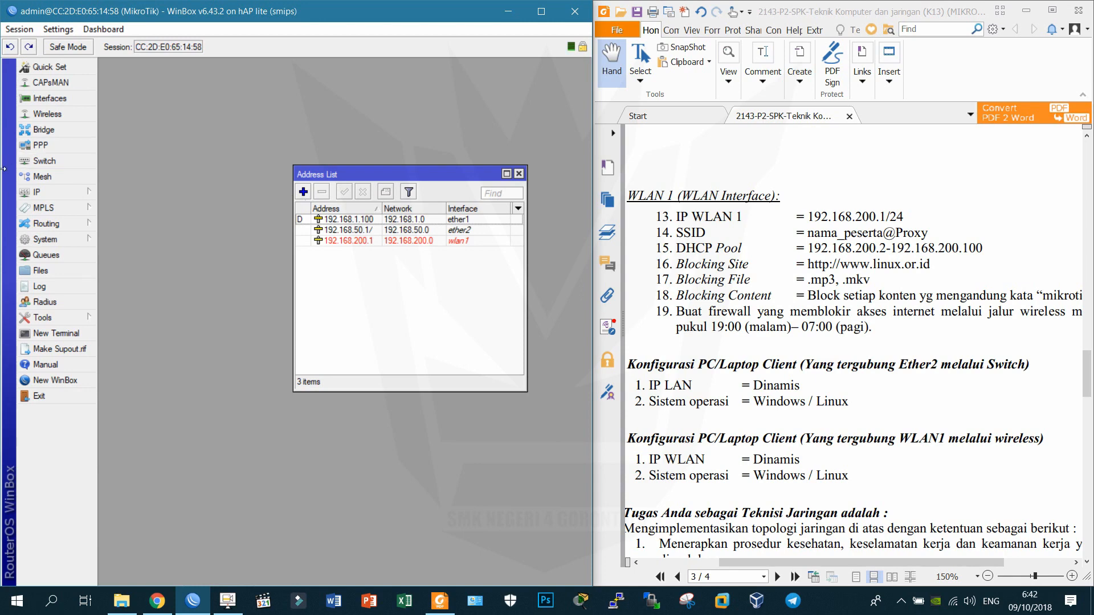
Enable the disabled wlan1 wireless interface.
{"action": "left_click", "coordinate": [71, 112]}
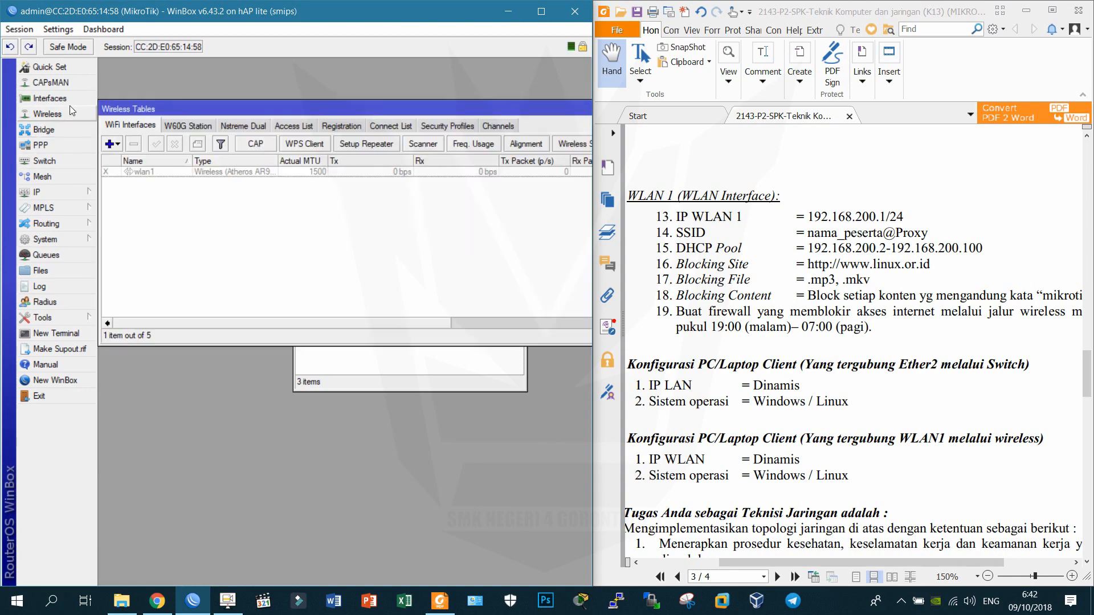
{"action": "left_click", "coordinate": [141, 172]}
{"action": "left_click", "coordinate": [157, 146]}
{"action": "left_click", "coordinate": [143, 195]}
Set wlan1 to ap bridge mode with SSID nama_peserta@proxy.
{"action": "double_click", "coordinate": [152, 171]}
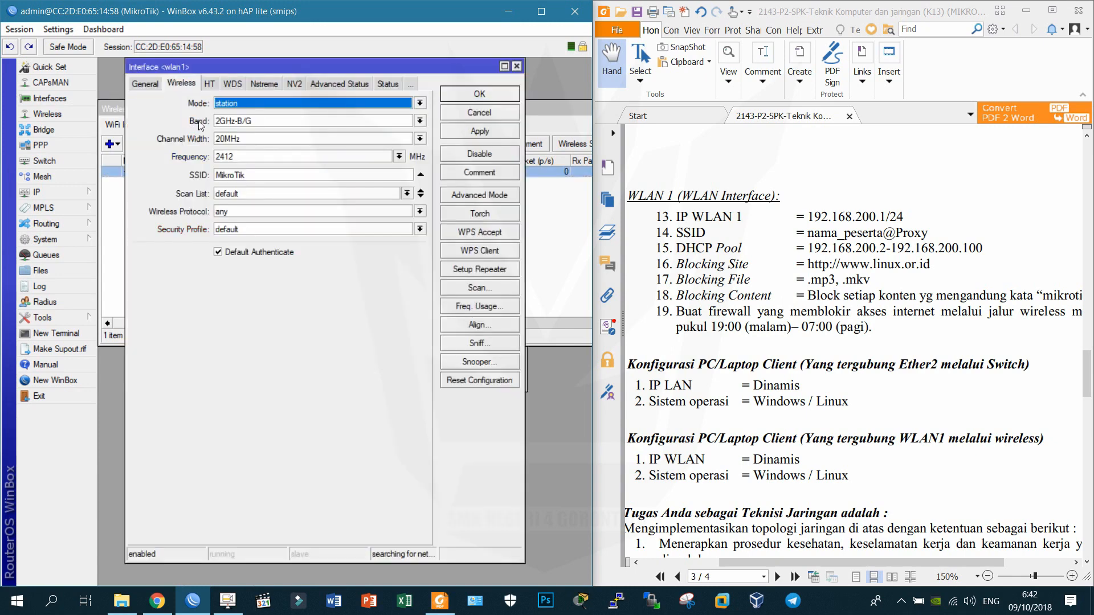
{"action": "left_click", "coordinate": [228, 103]}
{"action": "left_click", "coordinate": [234, 123]}
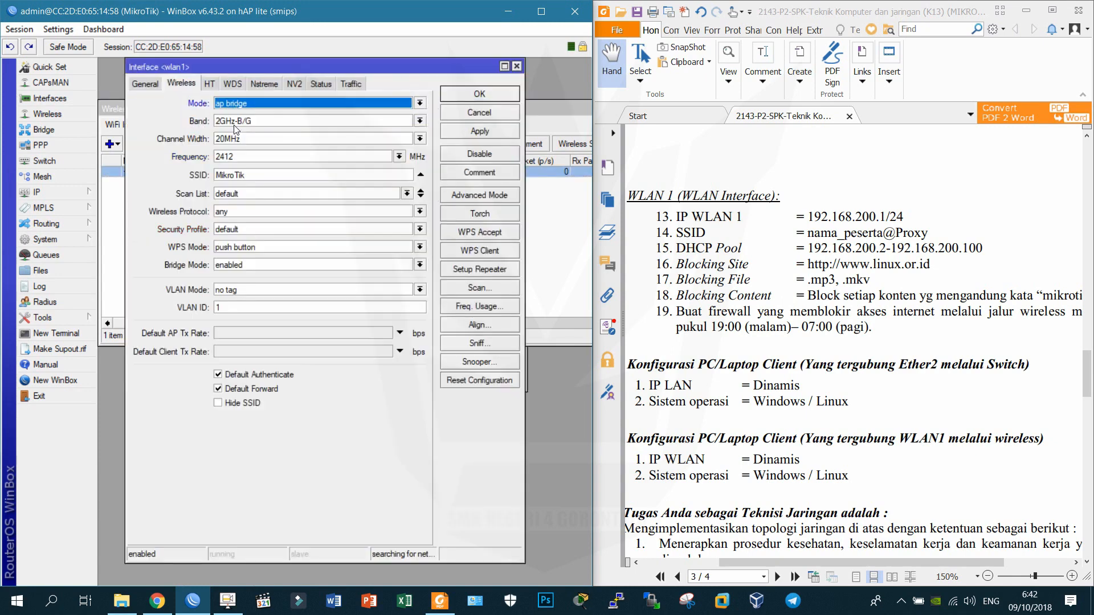
{"action": "left_click_drag", "start_coordinate": [277, 174], "coordinate": [215, 179]}
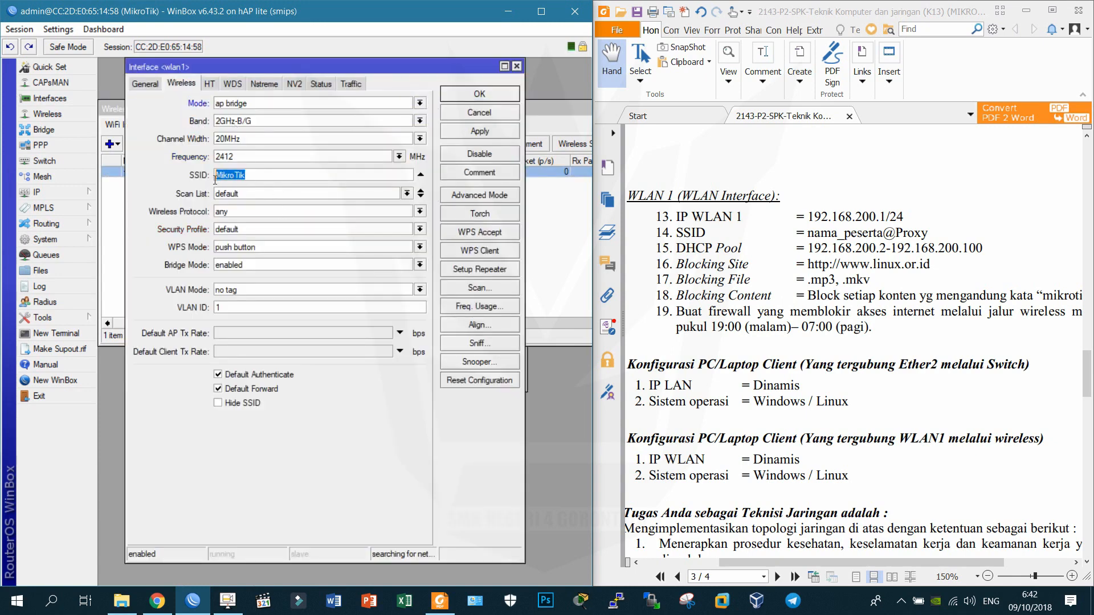
{"action": "type", "text": "nama_peserta@proxy"}
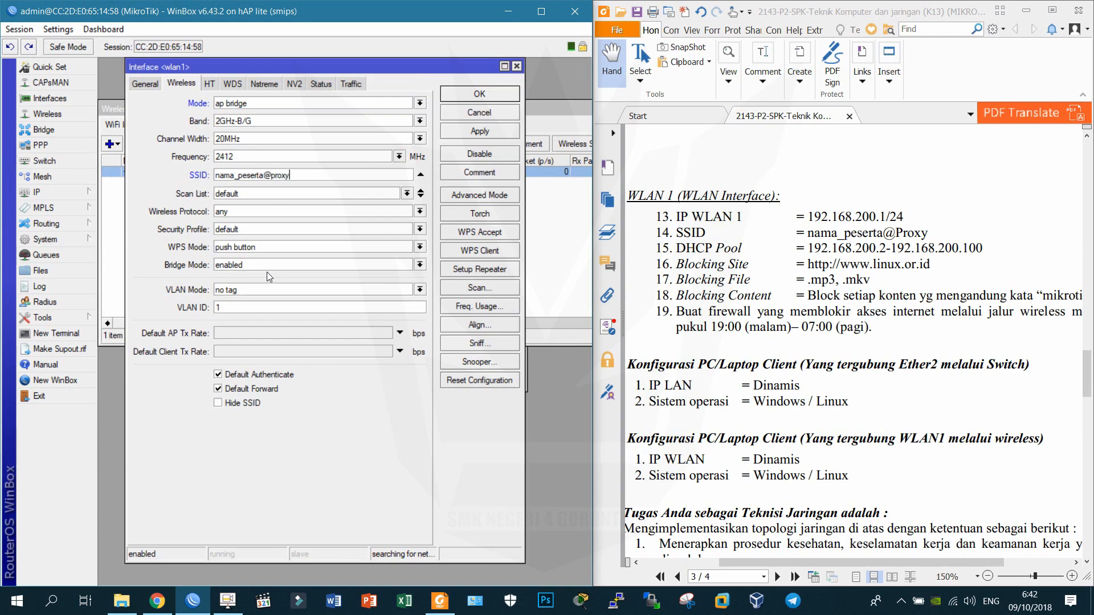
{"action": "key", "text": "Return"}
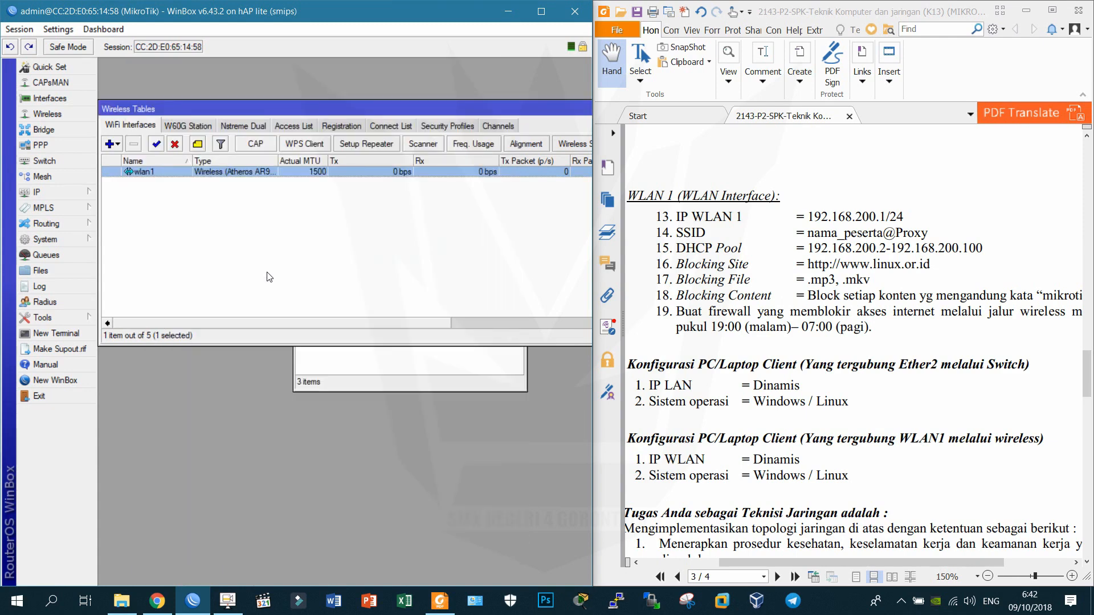
Start the DHCP Setup wizard with wlan1 as the server interface.
{"action": "left_click", "coordinate": [397, 390]}
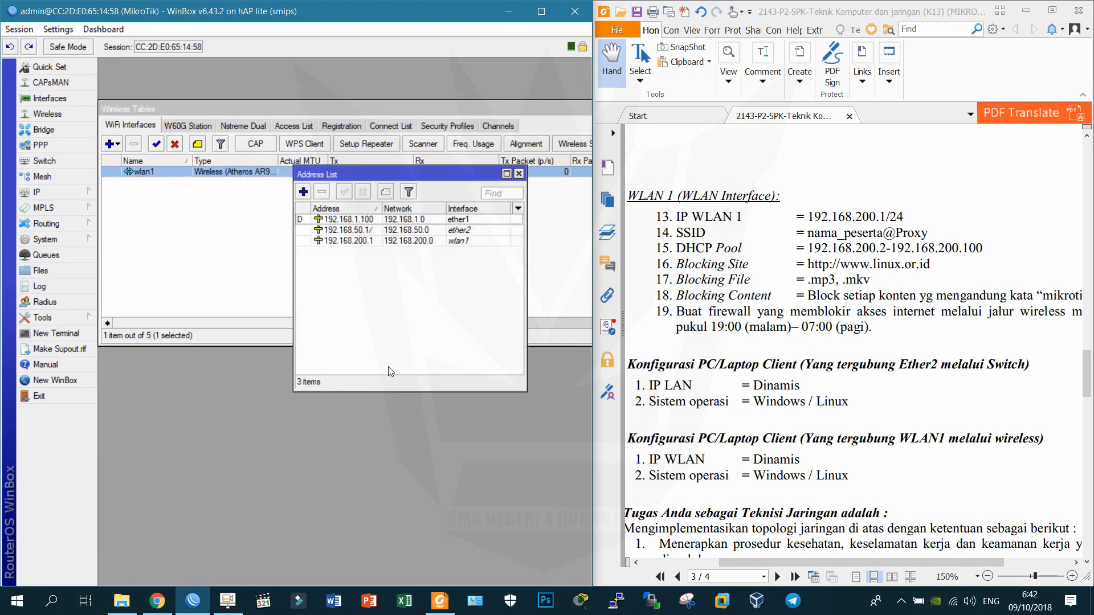
{"action": "left_click", "coordinate": [91, 193]}
{"action": "left_click", "coordinate": [128, 289]}
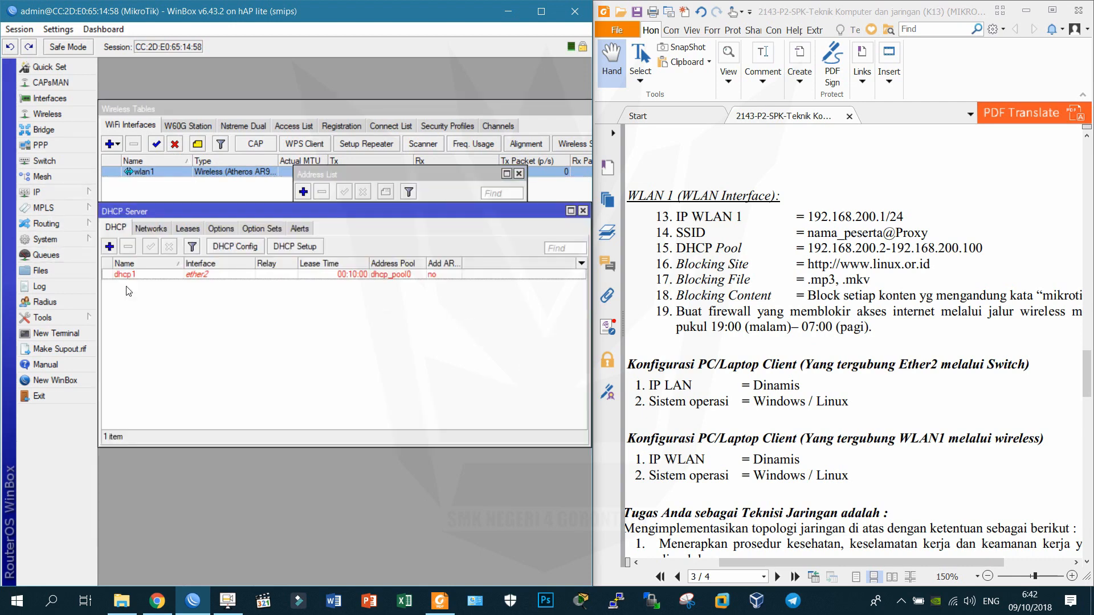
{"action": "left_click", "coordinate": [291, 248]}
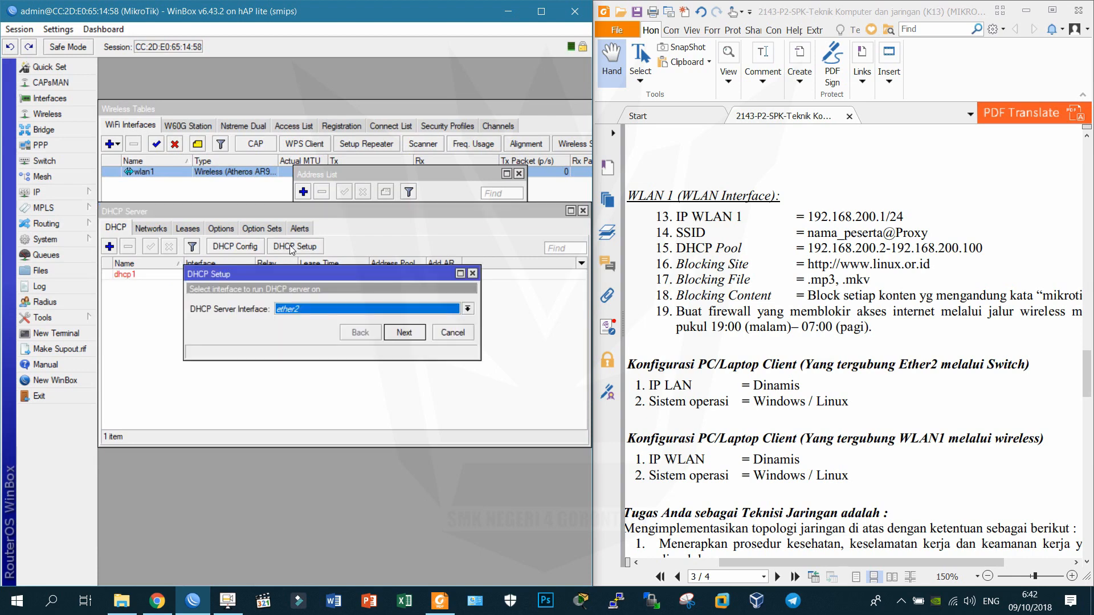
{"action": "left_click", "coordinate": [327, 306]}
{"action": "left_click", "coordinate": [319, 357]}
Change the DHCP range end to 192.168.200.100, keep other defaults, and finish setup.
{"action": "left_click", "coordinate": [401, 335]}
{"action": "left_click", "coordinate": [401, 336]}
{"action": "left_click", "coordinate": [401, 336]}
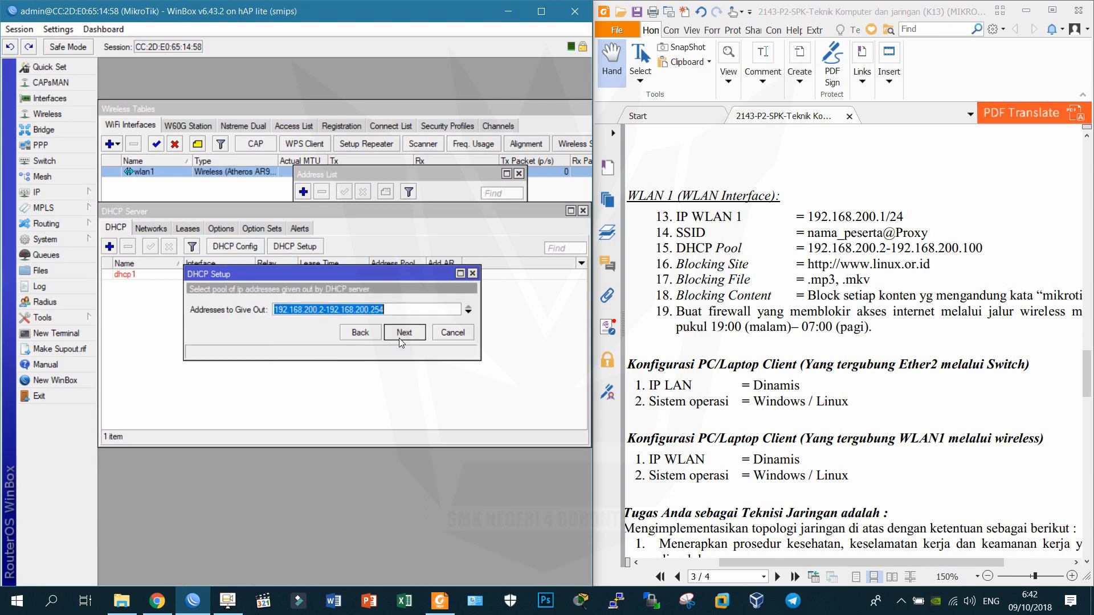
{"action": "left_click", "coordinate": [416, 310]}
{"action": "type", "text": "100"}
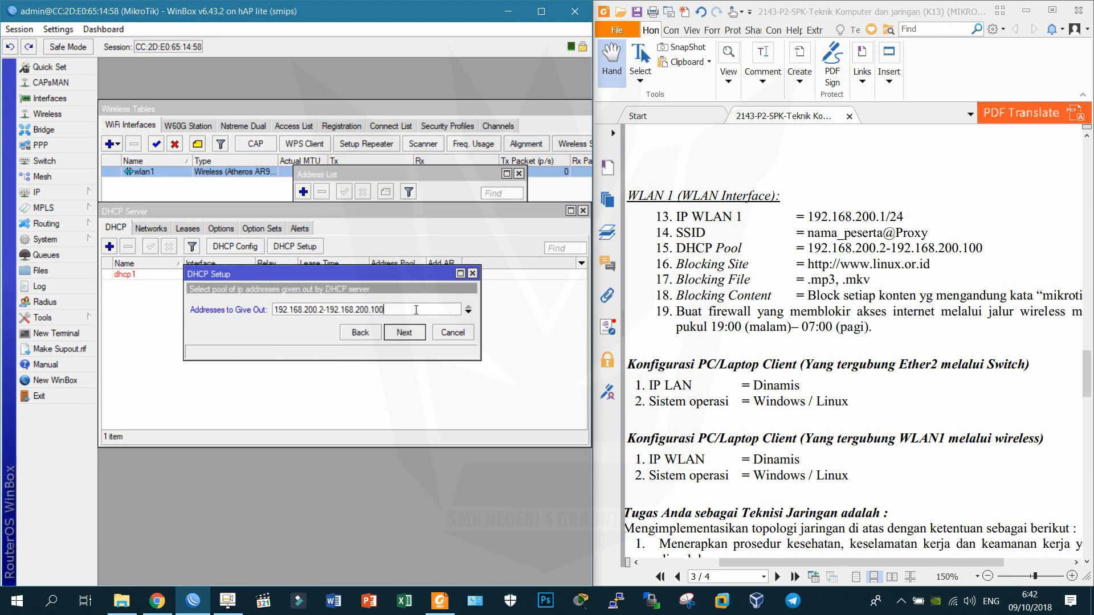
{"action": "left_click", "coordinate": [403, 338]}
{"action": "left_click", "coordinate": [404, 337]}
{"action": "left_click", "coordinate": [403, 328]}
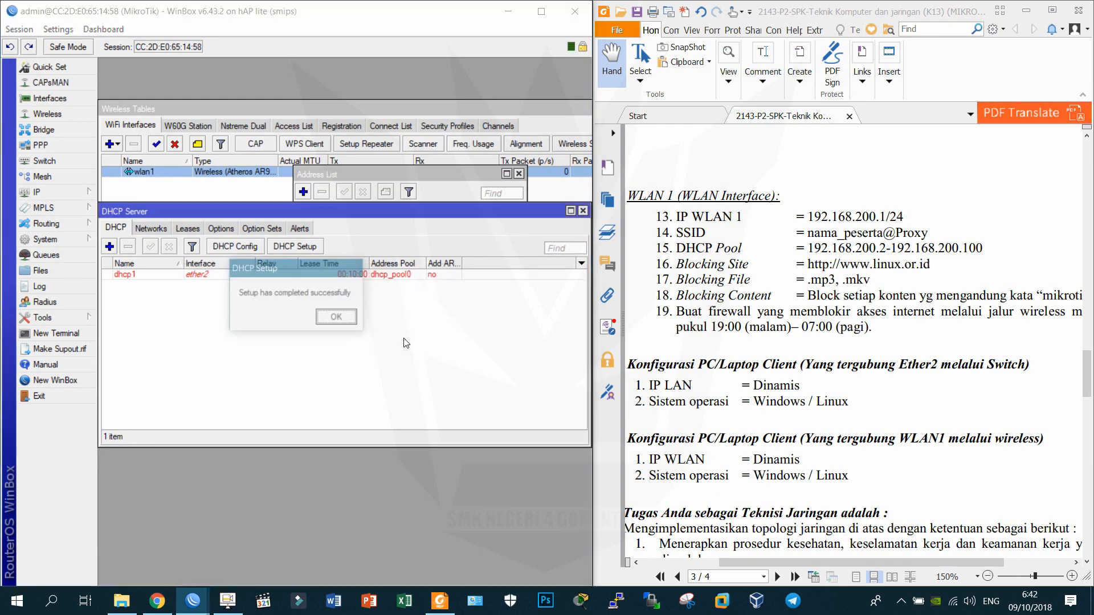
{"action": "left_click", "coordinate": [342, 324]}
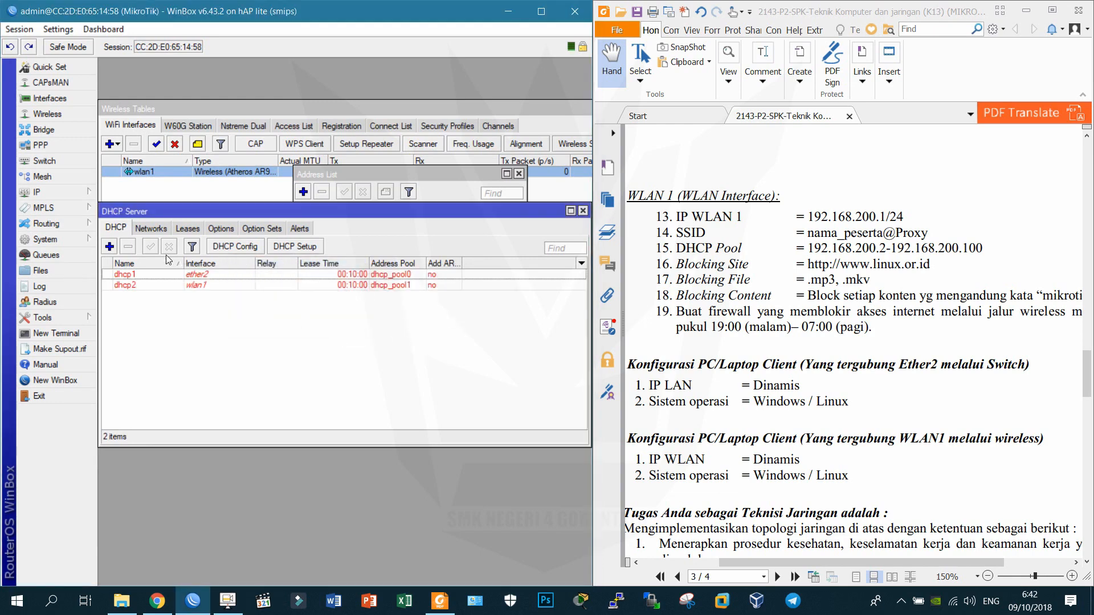
Check the new dhcp_pool1 in the IP Pool list.
{"action": "left_click", "coordinate": [44, 193]}
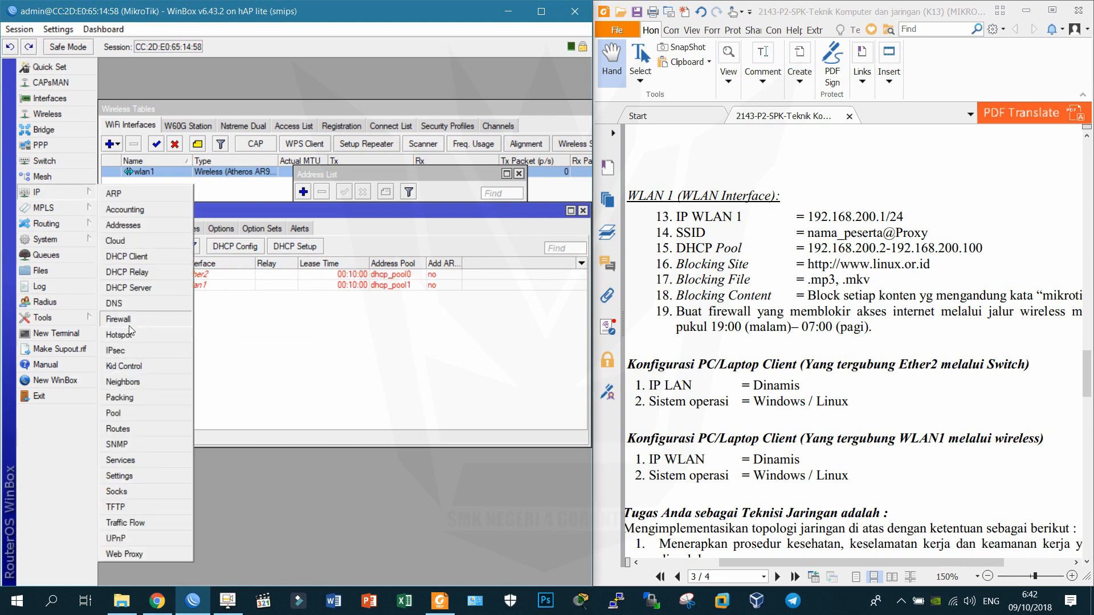
{"action": "left_click", "coordinate": [144, 412]}
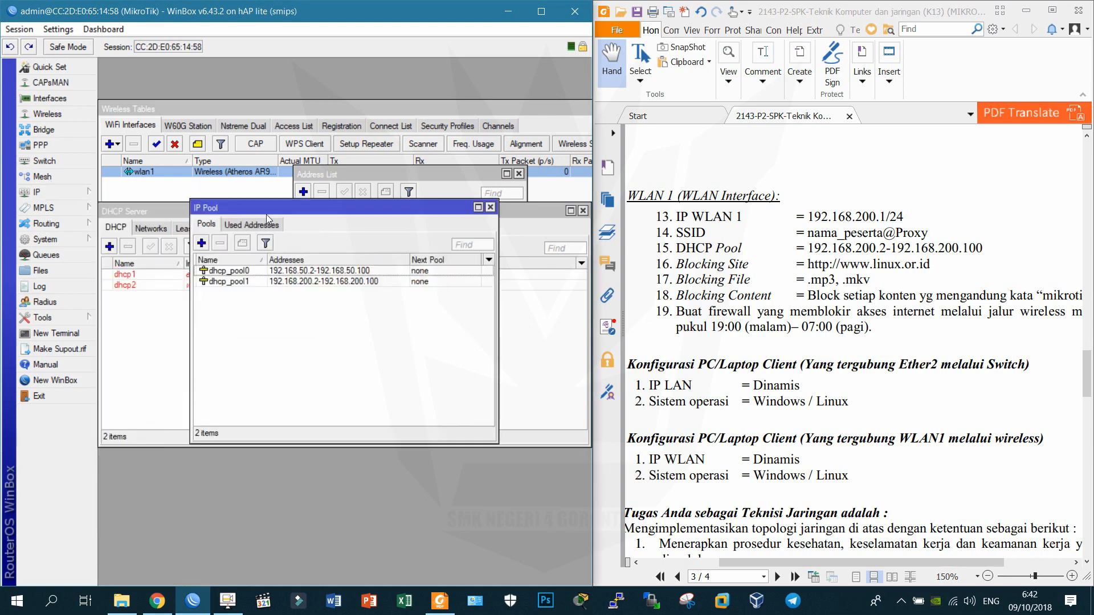
{"action": "left_click_drag", "start_coordinate": [267, 208], "coordinate": [260, 269]}
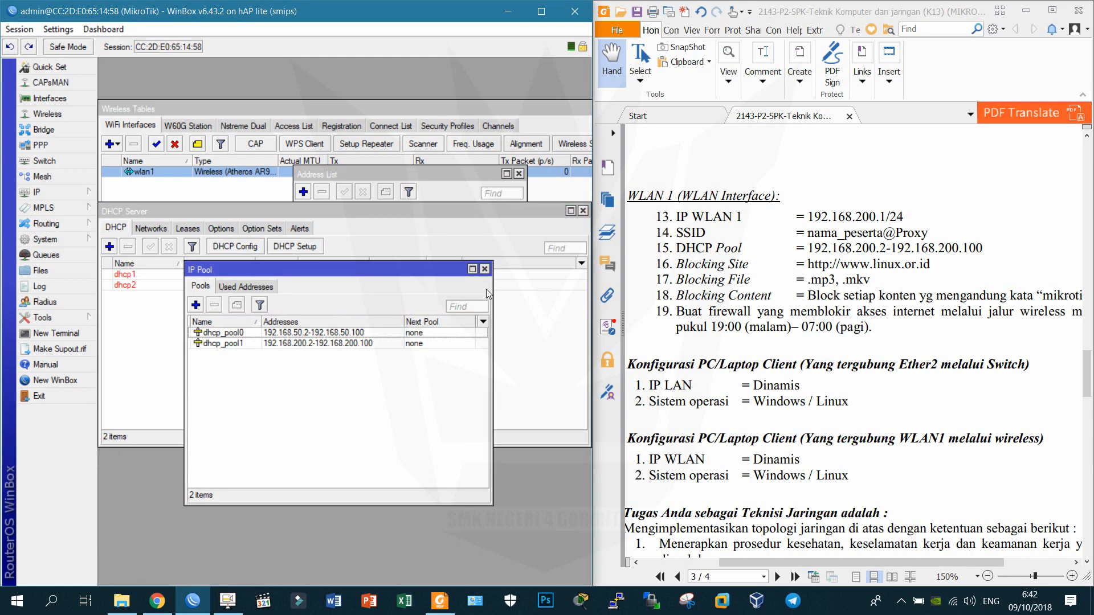
{"action": "left_click", "coordinate": [484, 268]}
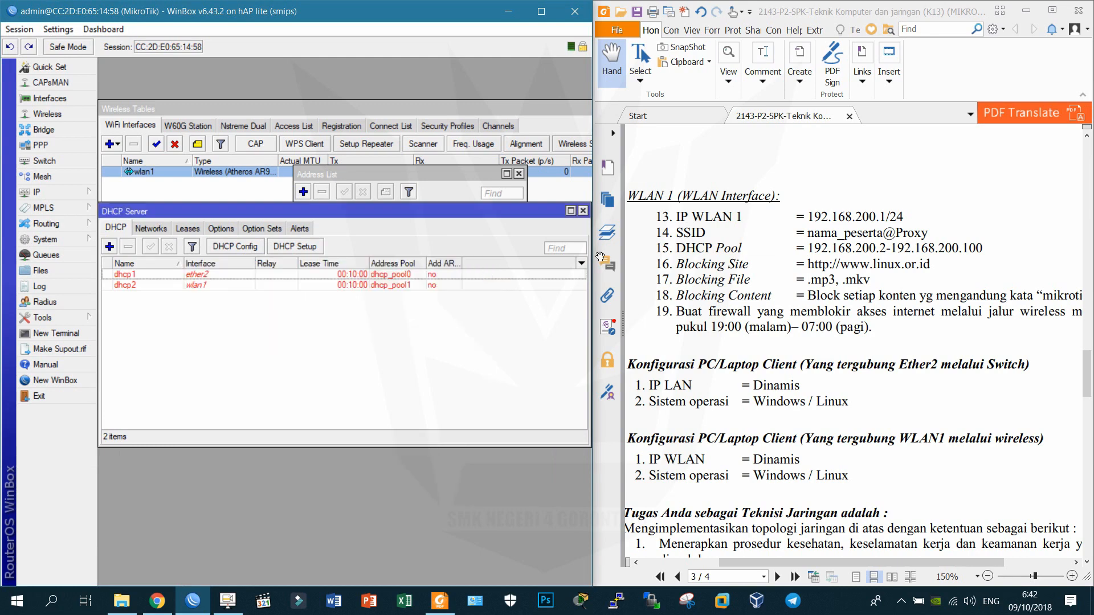
Read the Blocking Site item on the exam sheet.
{"action": "left_click", "coordinate": [694, 262]}
{"action": "triple_click", "coordinate": [688, 264]}
{"action": "triple_click", "coordinate": [686, 262]}
{"action": "left_click", "coordinate": [687, 262]}
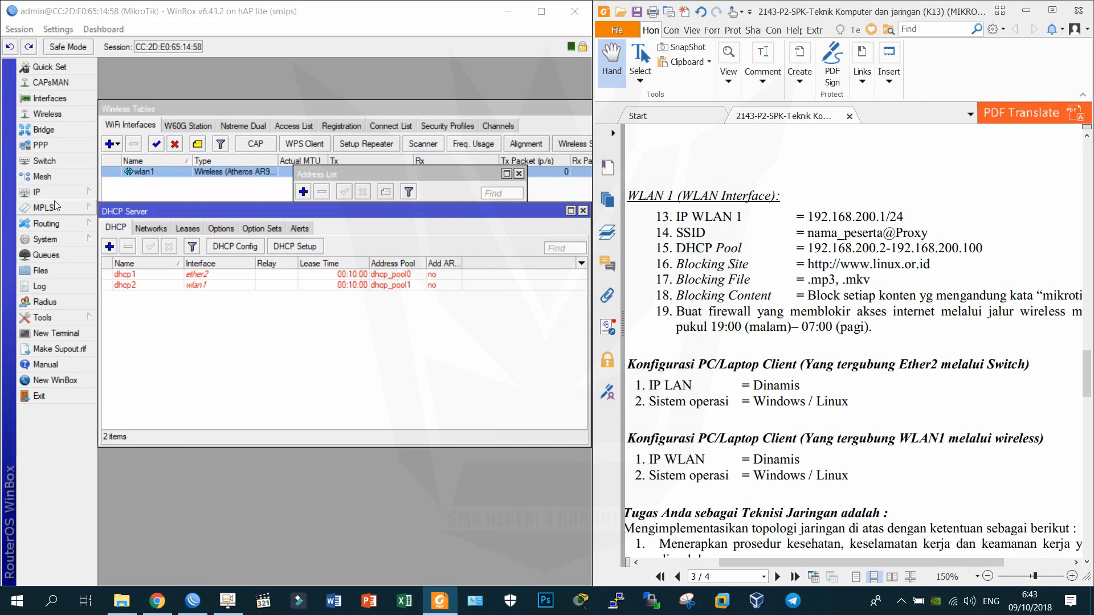
{"action": "left_click", "coordinate": [37, 192]}
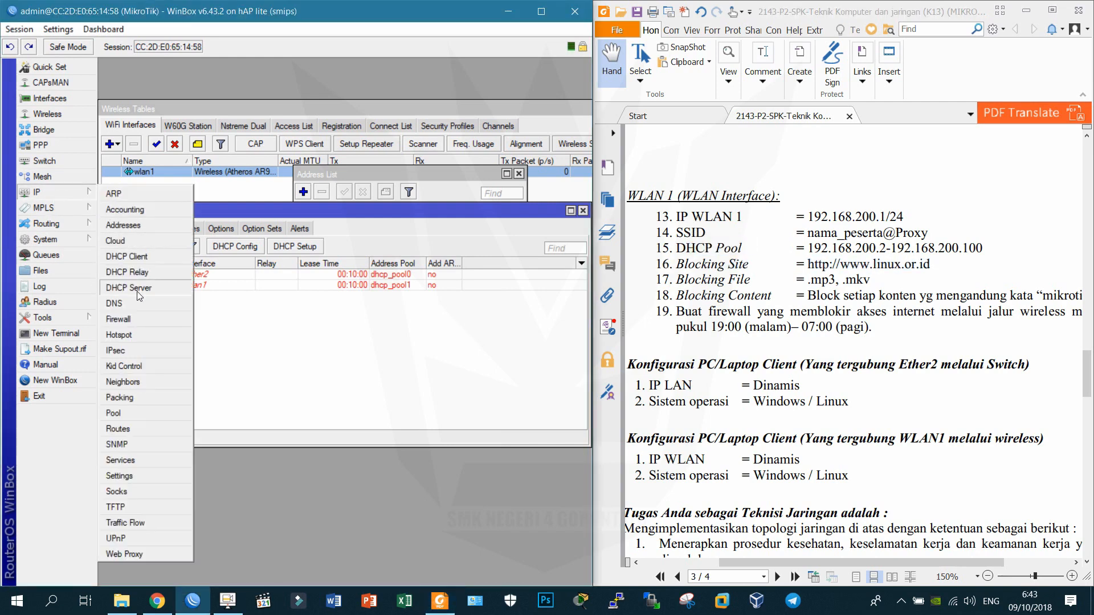
{"action": "left_click", "coordinate": [124, 553]}
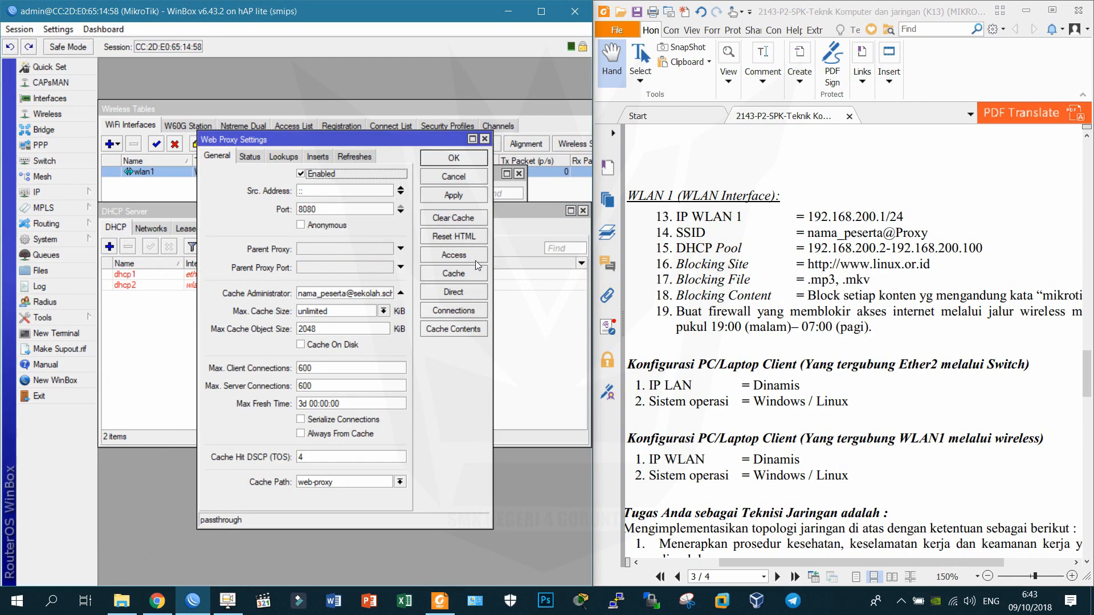
{"action": "left_click", "coordinate": [453, 256]}
{"action": "left_click", "coordinate": [108, 235]}
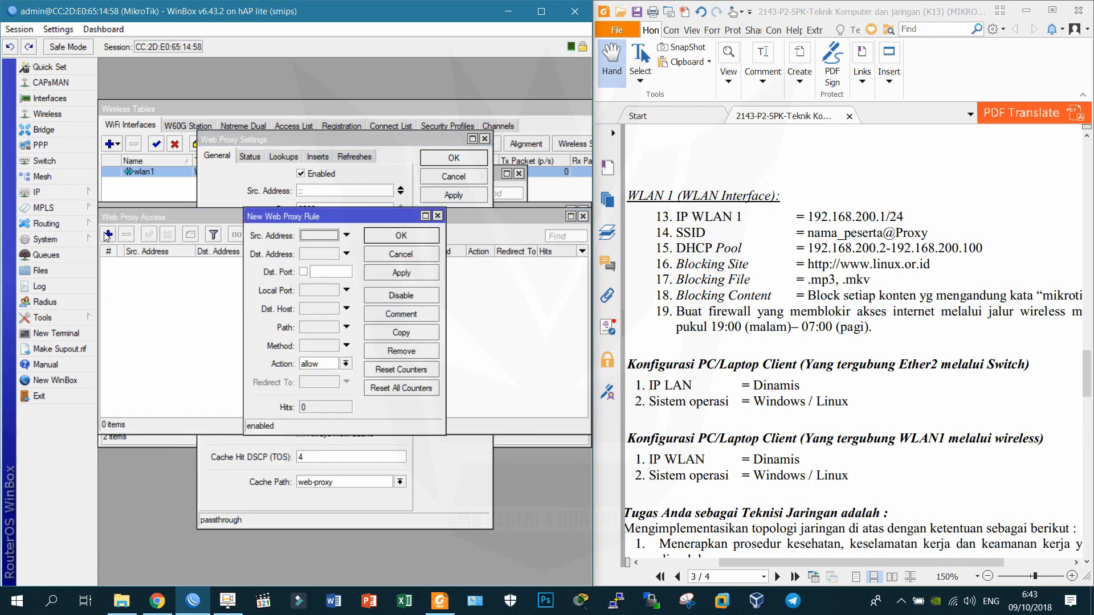
{"action": "left_click_drag", "start_coordinate": [244, 268], "coordinate": [143, 267]}
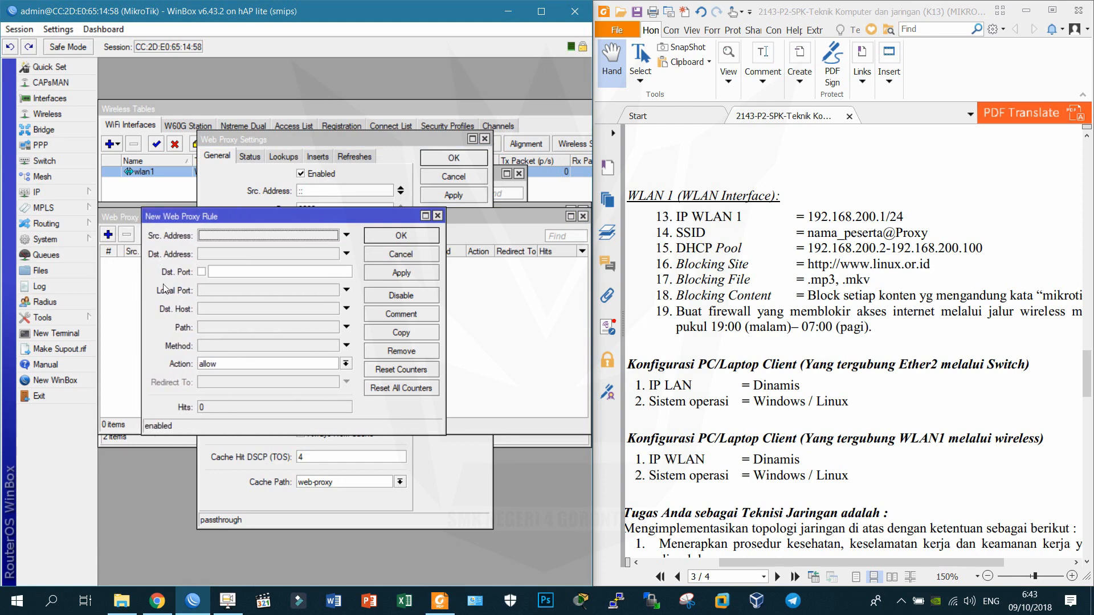
{"action": "left_click", "coordinate": [225, 308]}
{"action": "type", "text": "w"}
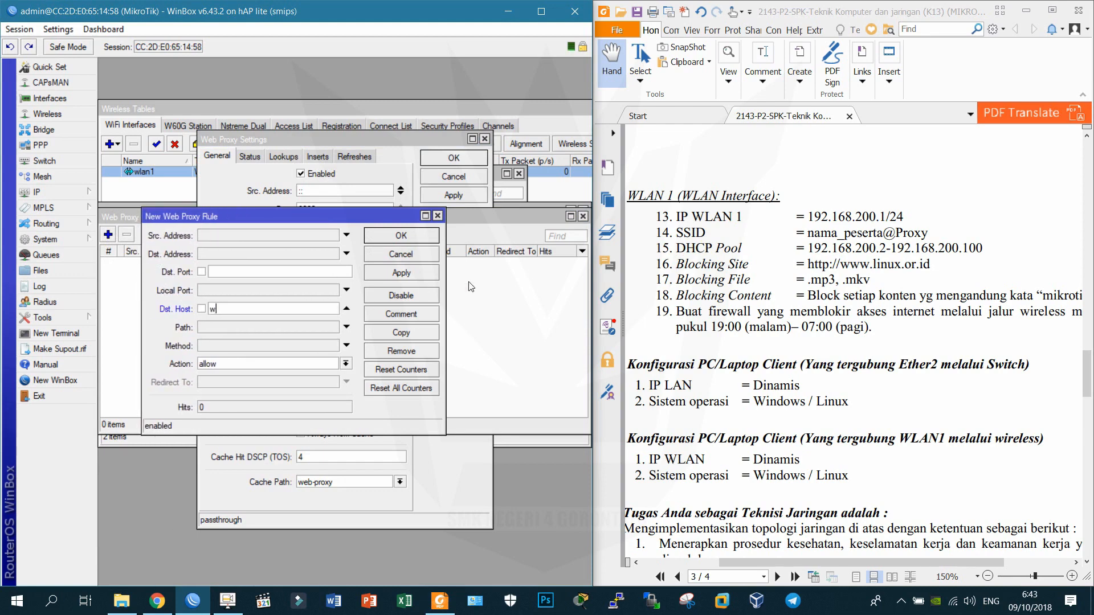
{"action": "type", "text": "ww.linux.o"}
{"action": "key", "text": "Tab"}
{"action": "key", "text": "Tab"}
{"action": "key", "text": "Tab"}
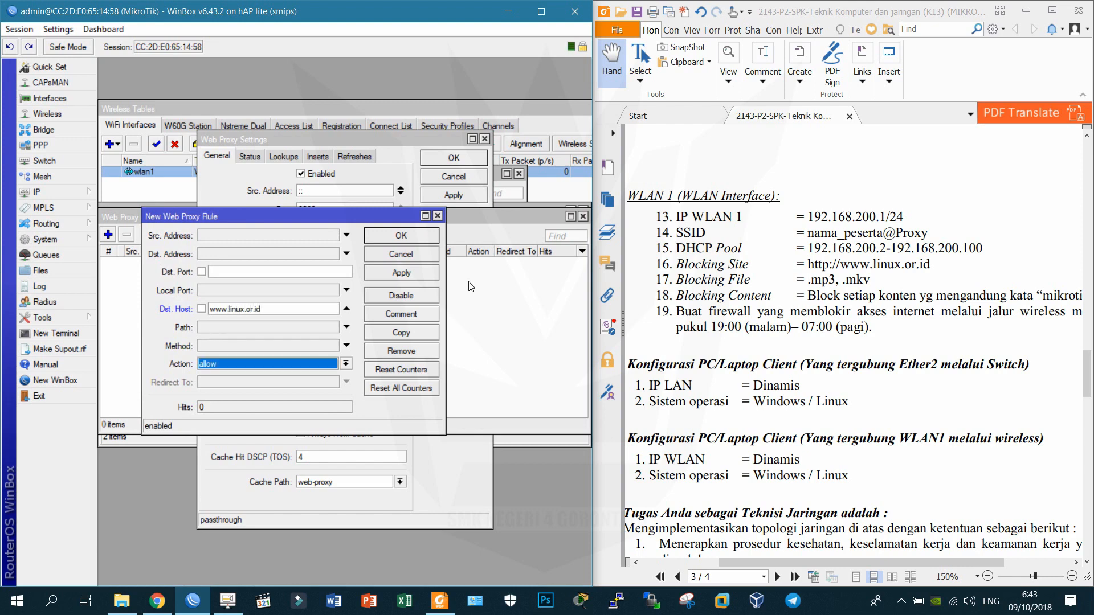
{"action": "key", "text": "Down"}
{"action": "key", "text": "Return"}
{"action": "key", "text": "Return"}
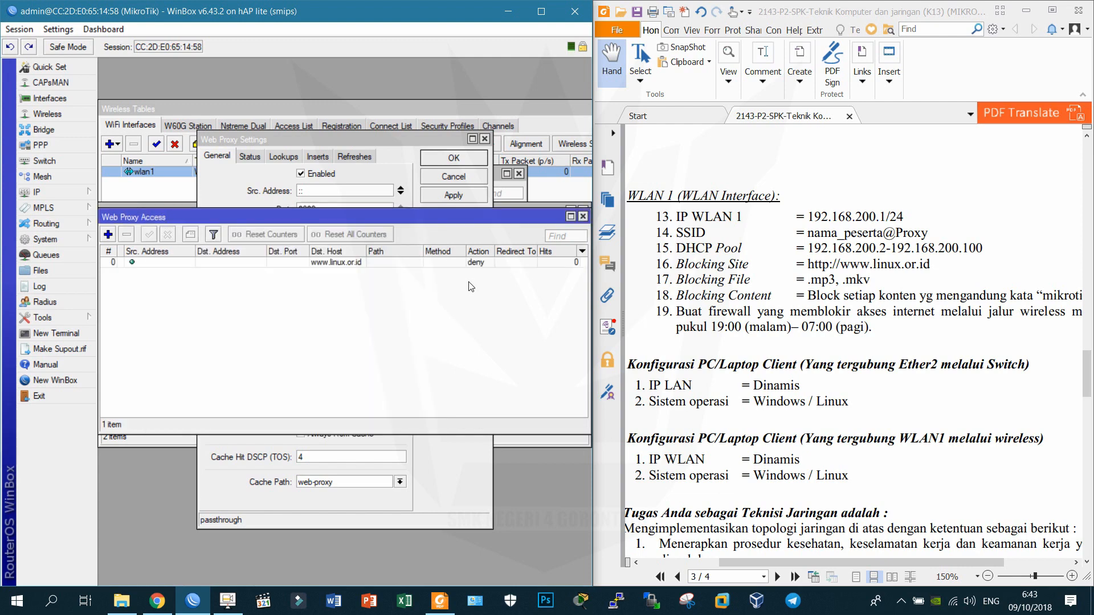
Add a web proxy rule denying path *.mp3.
{"action": "left_click", "coordinate": [108, 235]}
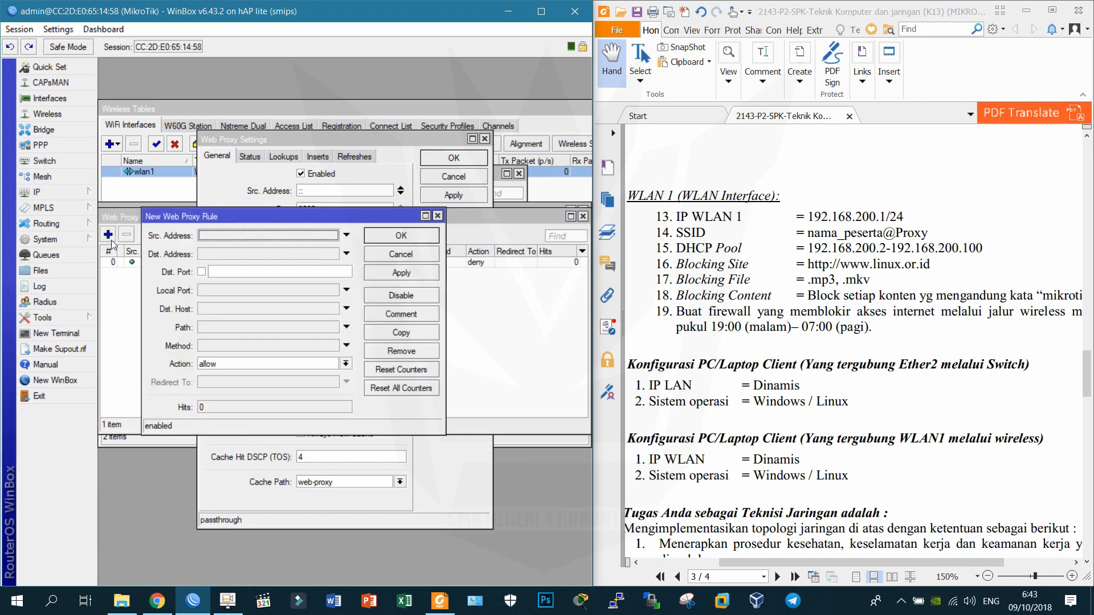
{"action": "left_click", "coordinate": [242, 327]}
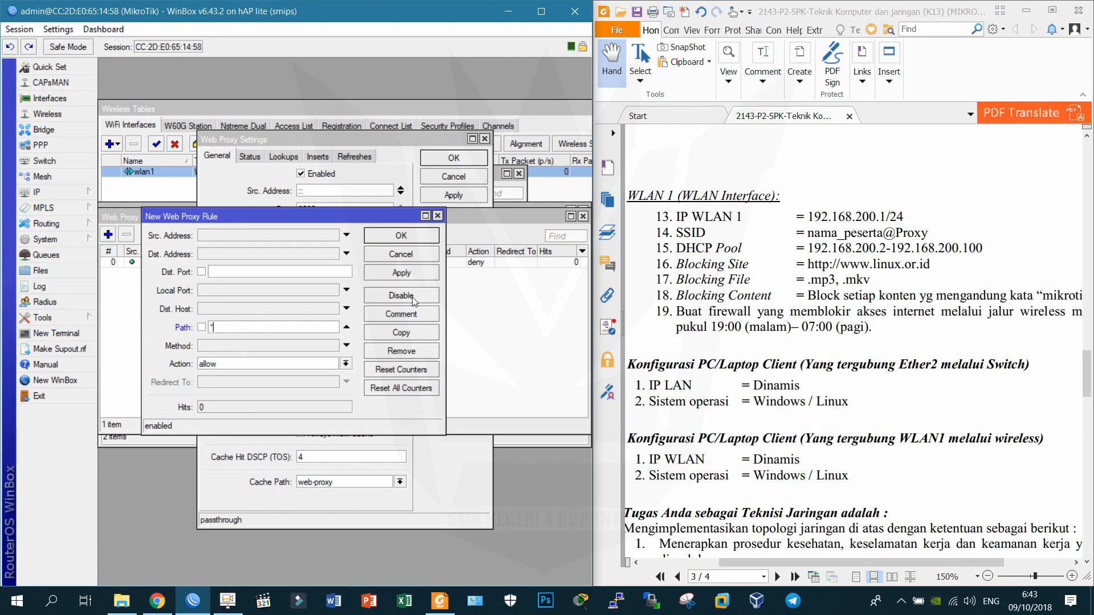
{"action": "type", "text": "*.mp3"}
{"action": "key", "text": "Tab"}
{"action": "key", "text": "Tab"}
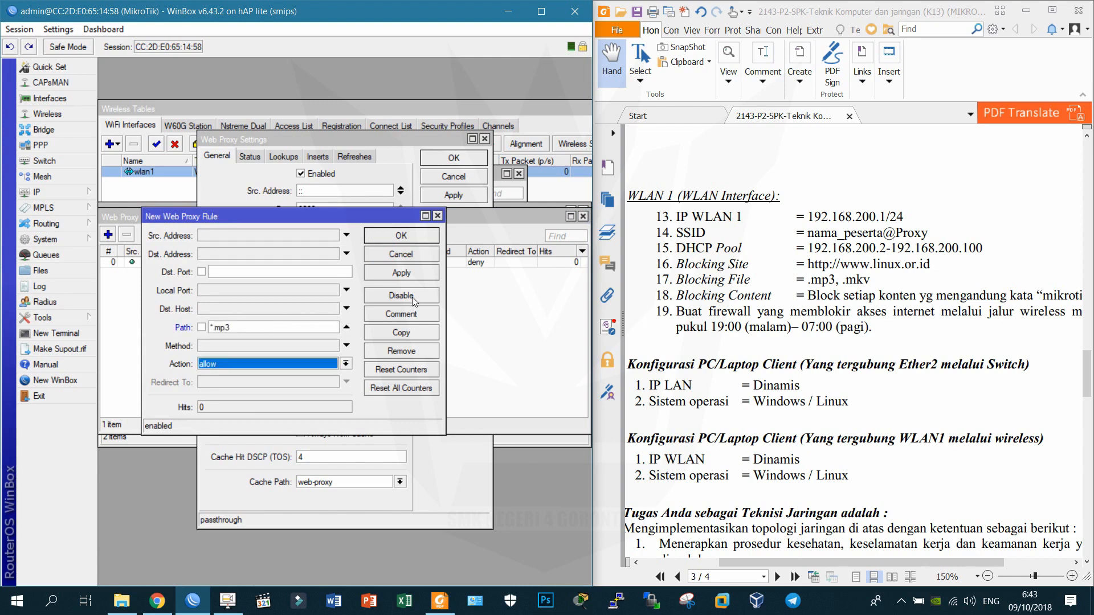
{"action": "key", "text": "Down"}
{"action": "key", "text": "Return"}
{"action": "key", "text": "Return"}
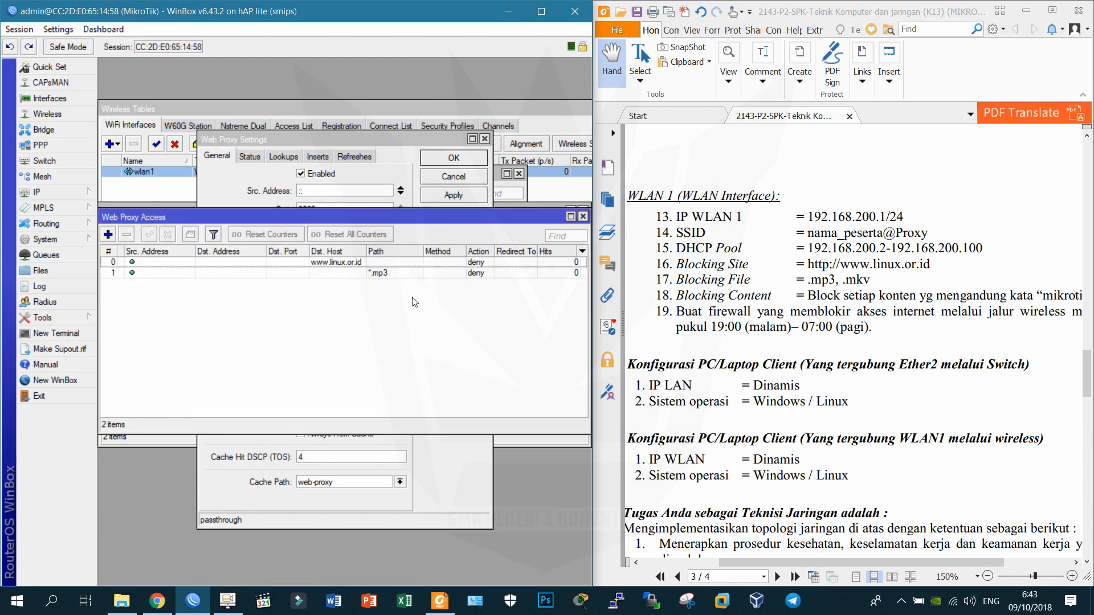
Copy the *.mp3 rule into a deny rule for path *.mkv.
{"action": "double_click", "coordinate": [428, 273]}
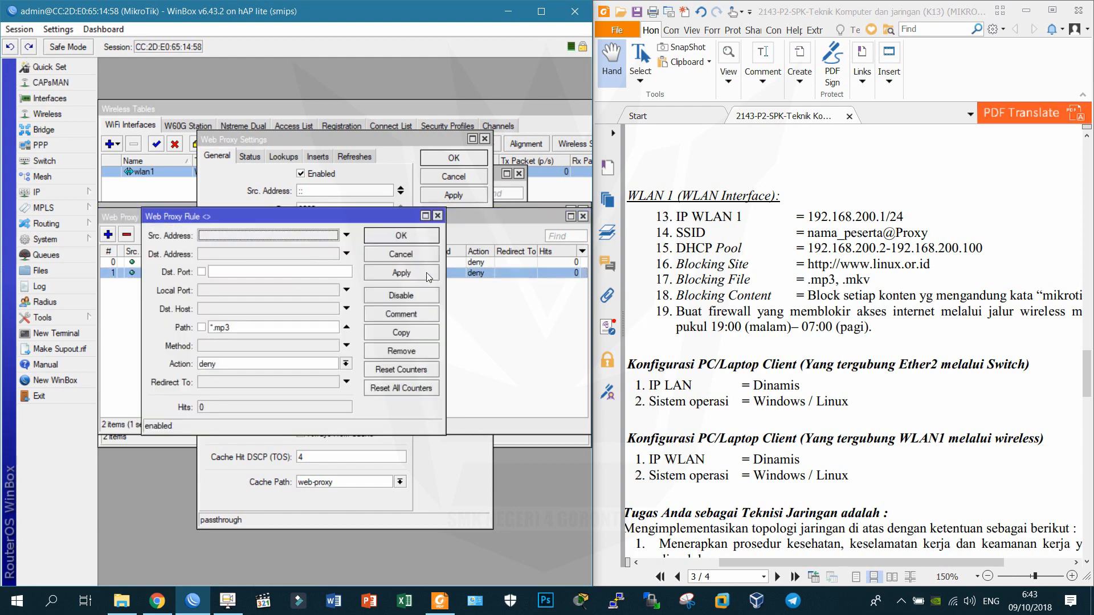
{"action": "left_click", "coordinate": [399, 334]}
{"action": "left_click", "coordinate": [253, 344]}
{"action": "key", "text": "BackSpace"}
{"action": "type", "text": "kv"}
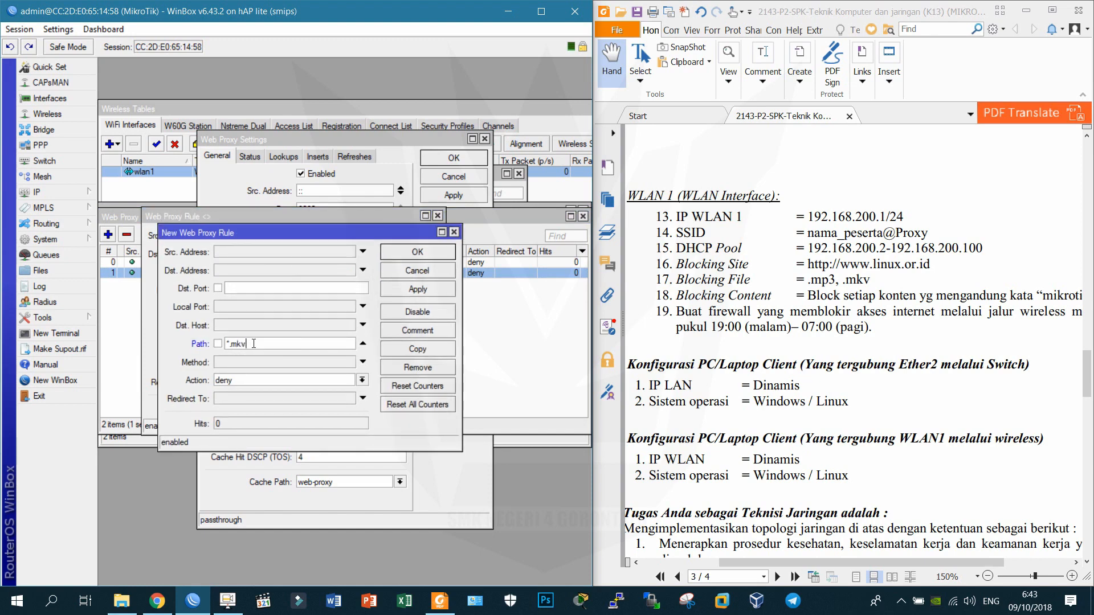
{"action": "key", "text": "Return"}
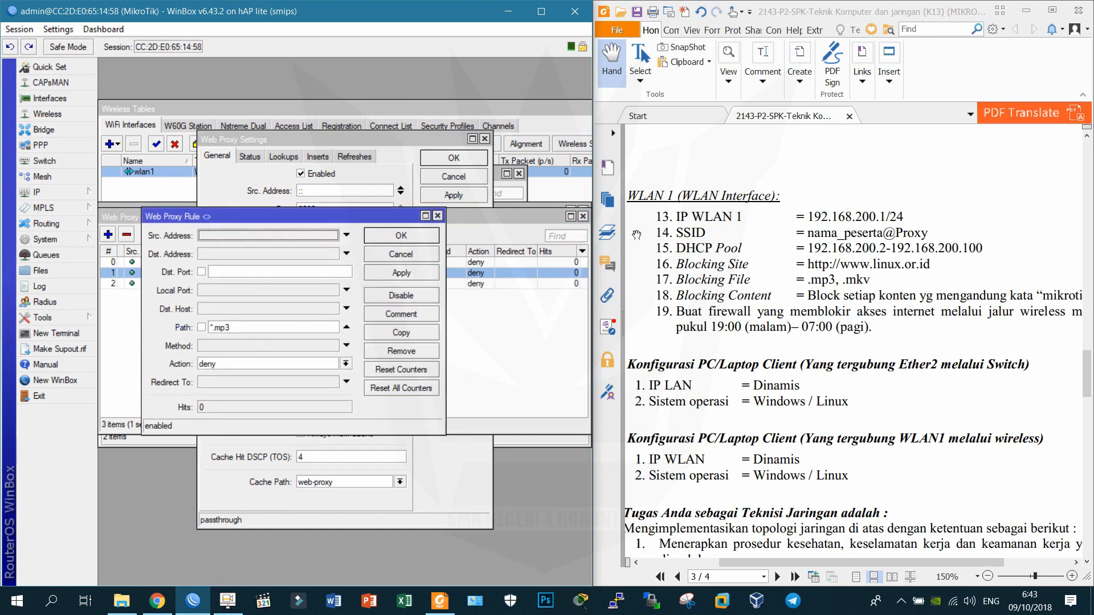
{"action": "left_click", "coordinate": [432, 238]}
Add a web proxy rule denying path *mikrotik*.
{"action": "mouse_move", "coordinate": [972, 347]}
{"action": "left_mouse_down"}
{"action": "mouse_move", "coordinate": [879, 346]}
{"action": "mouse_move", "coordinate": [972, 343]}
{"action": "mouse_move", "coordinate": [951, 343]}
{"action": "left_mouse_up"}
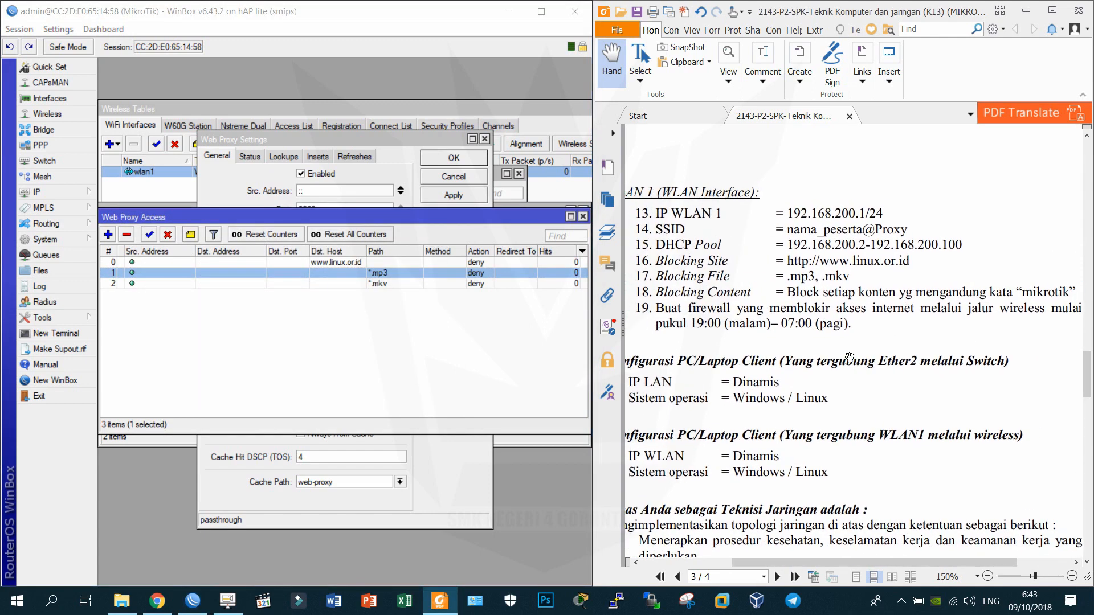
{"action": "left_click", "coordinate": [136, 311]}
{"action": "left_click", "coordinate": [109, 235]}
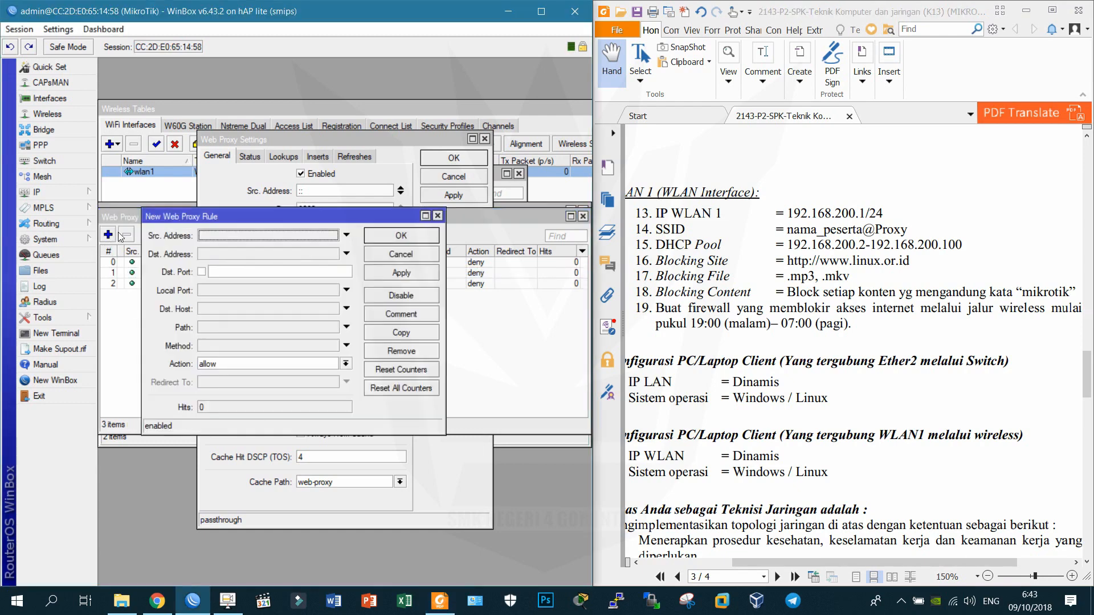
{"action": "left_click", "coordinate": [238, 329]}
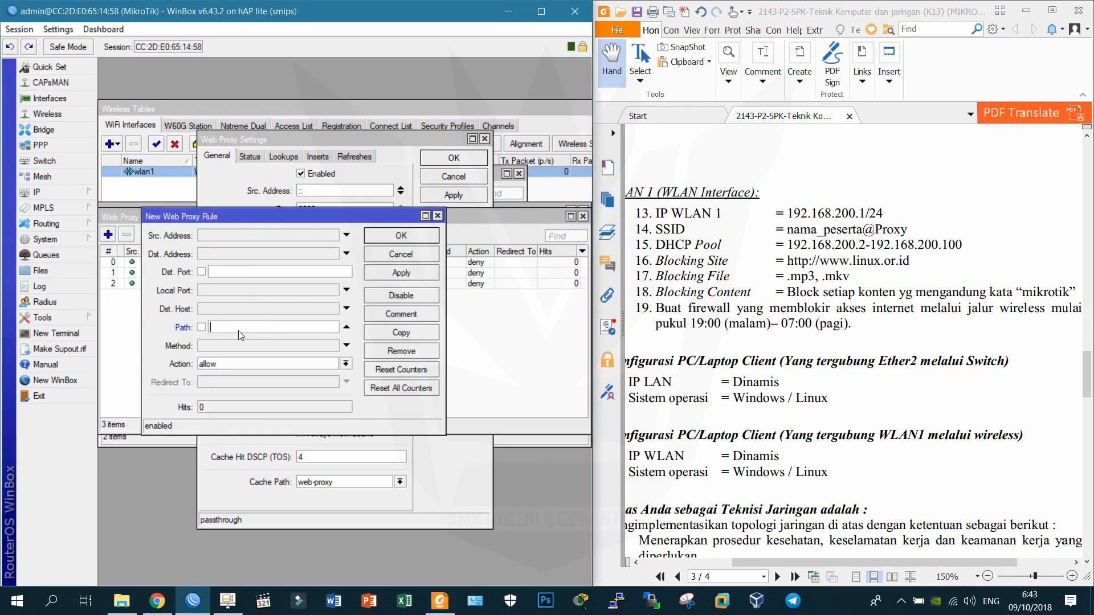
{"action": "type", "text": "*mikroti"}
{"action": "key", "text": "Tab"}
{"action": "key", "text": "Tab"}
{"action": "key", "text": "Down"}
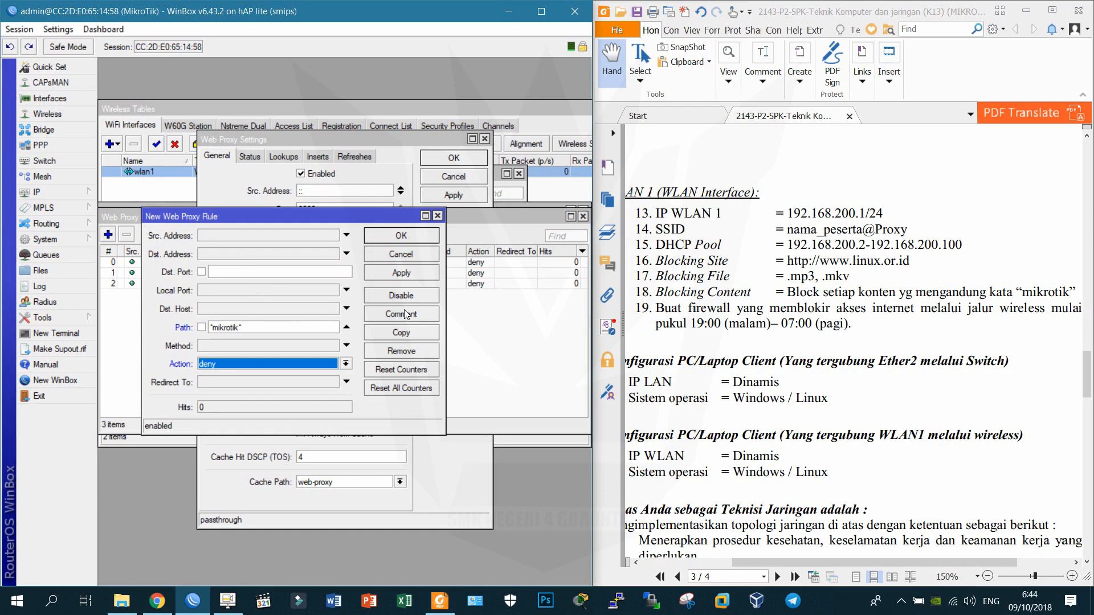
{"action": "key", "text": "Return"}
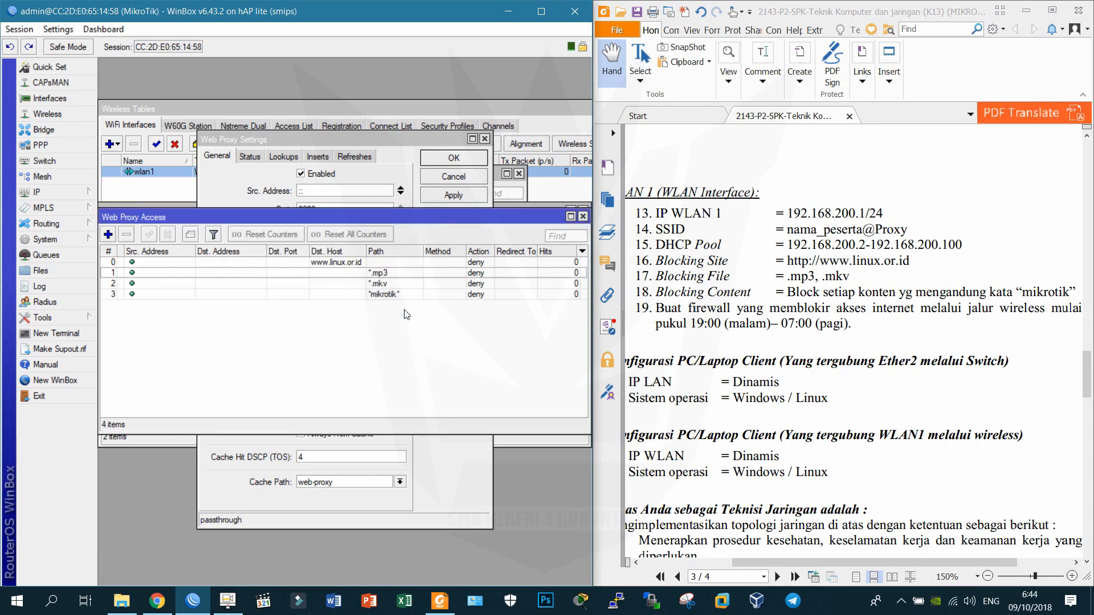
{"action": "left_click", "coordinate": [108, 235]}
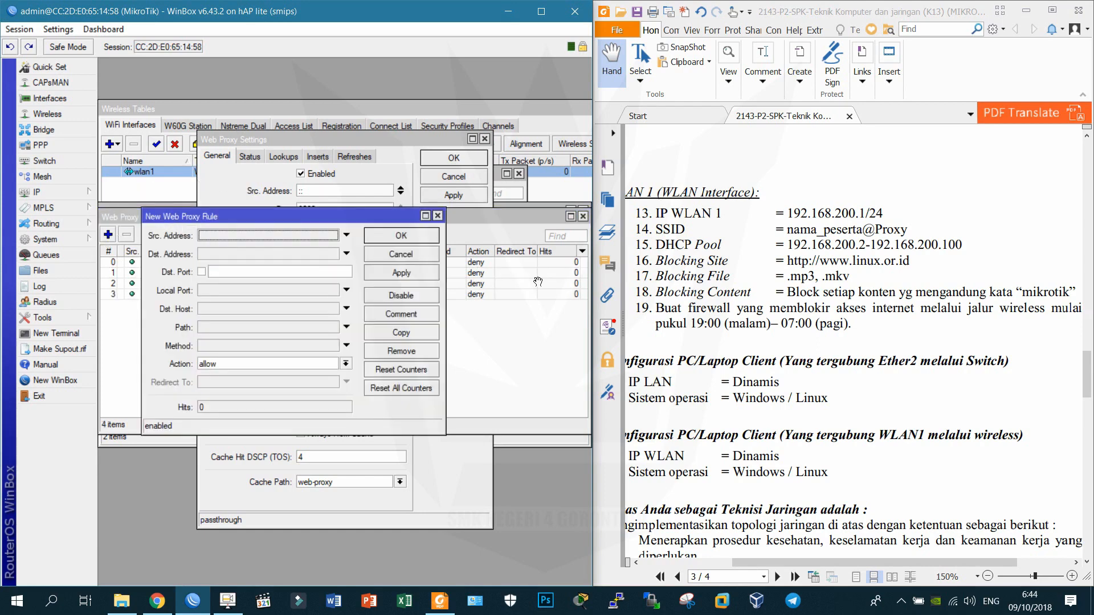
{"action": "scroll", "coordinate": [710, 313], "scroll_direction": "up", "scroll_amount": 1}
{"action": "scroll", "coordinate": [712, 312], "scroll_direction": "down", "scroll_amount": 3}
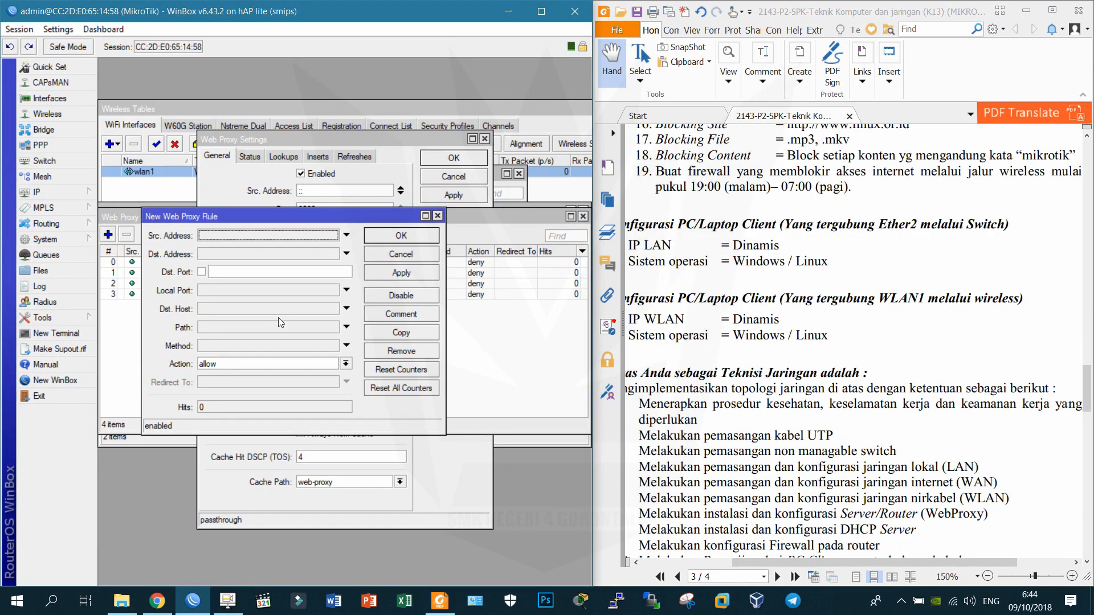
{"action": "scroll", "coordinate": [895, 374], "scroll_direction": "up", "scroll_amount": 6}
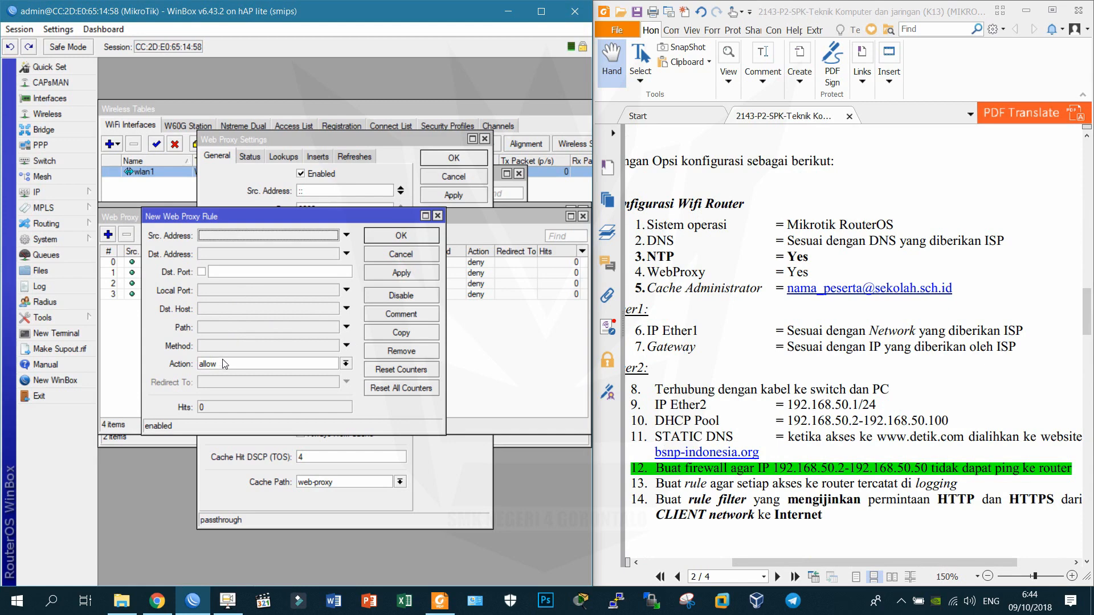
{"action": "left_click", "coordinate": [234, 309]}
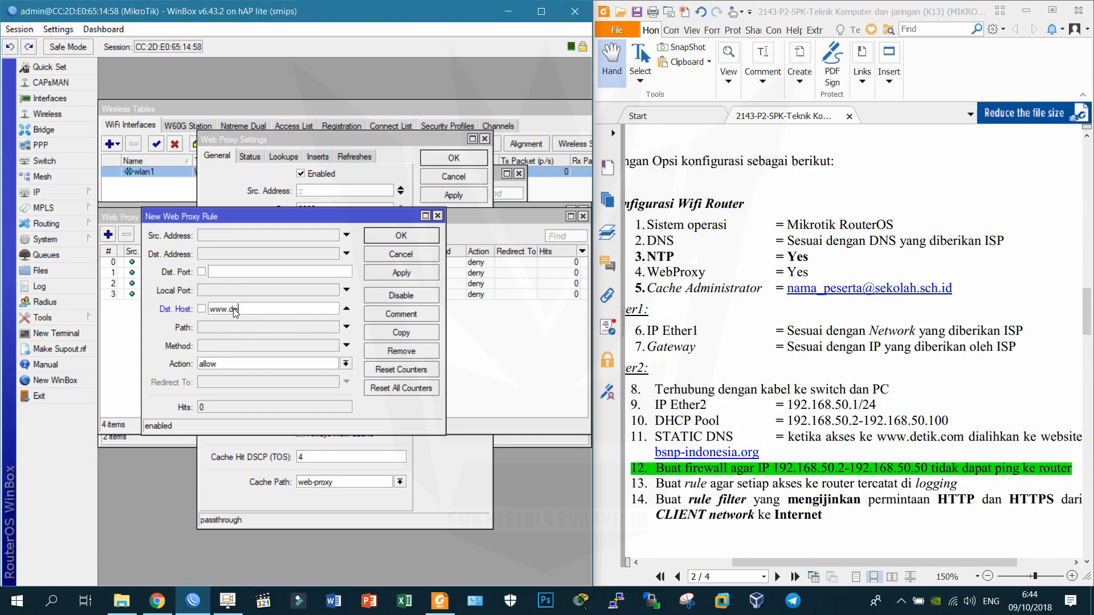
{"action": "type", "text": "m"}
{"action": "key", "text": "Tab"}
{"action": "key", "text": "Tab"}
{"action": "key", "text": "Tab"}
{"action": "key", "text": "alt+Down"}
{"action": "key", "text": "Down"}
{"action": "key", "text": "Tab"}
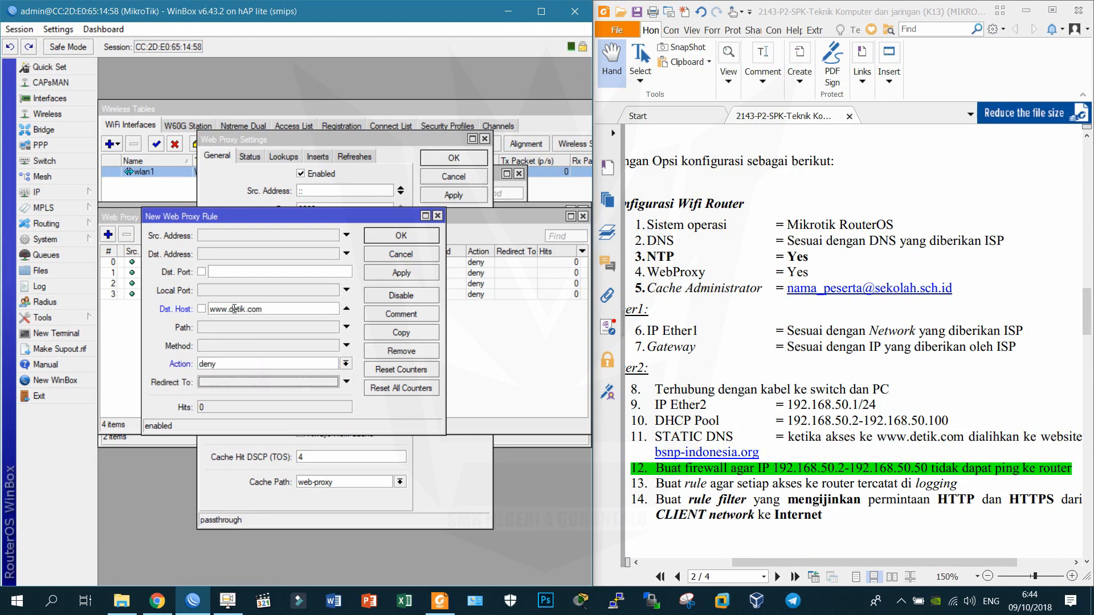
{"action": "type", "text": "bsn"}
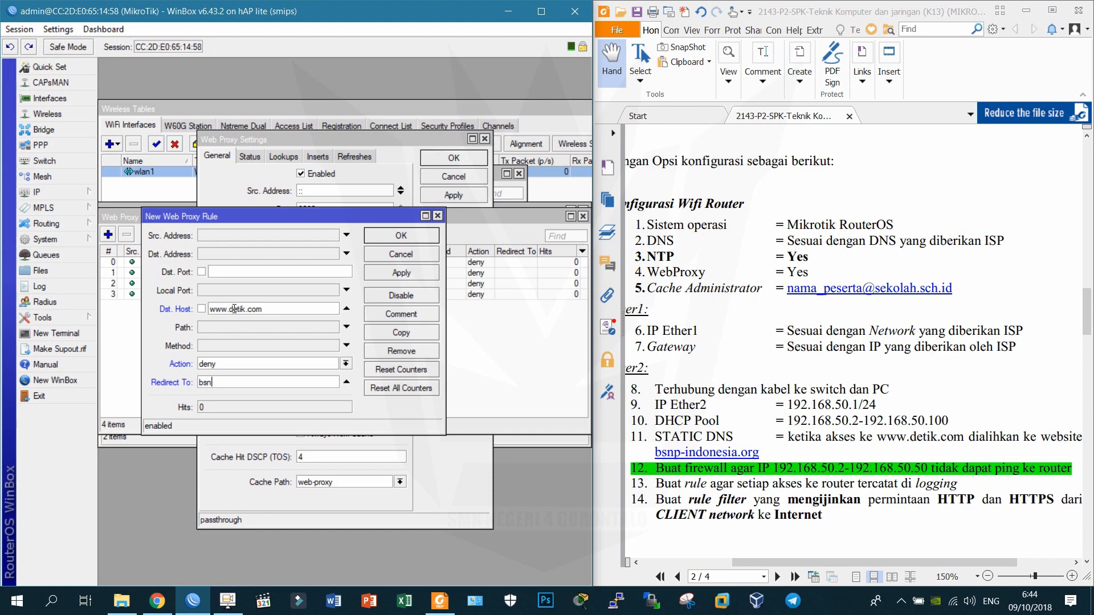
{"action": "type", "text": "p-"}
{"action": "key", "text": "BackSpace"}
{"action": "key", "text": "BackSpace"}
{"action": "key", "text": "BackSpace"}
{"action": "key", "text": "BackSpace"}
{"action": "key", "text": "BackSpace"}
{"action": "type", "text": "www.bsnp-indonesia.org"}
{"action": "key", "text": "Return"}
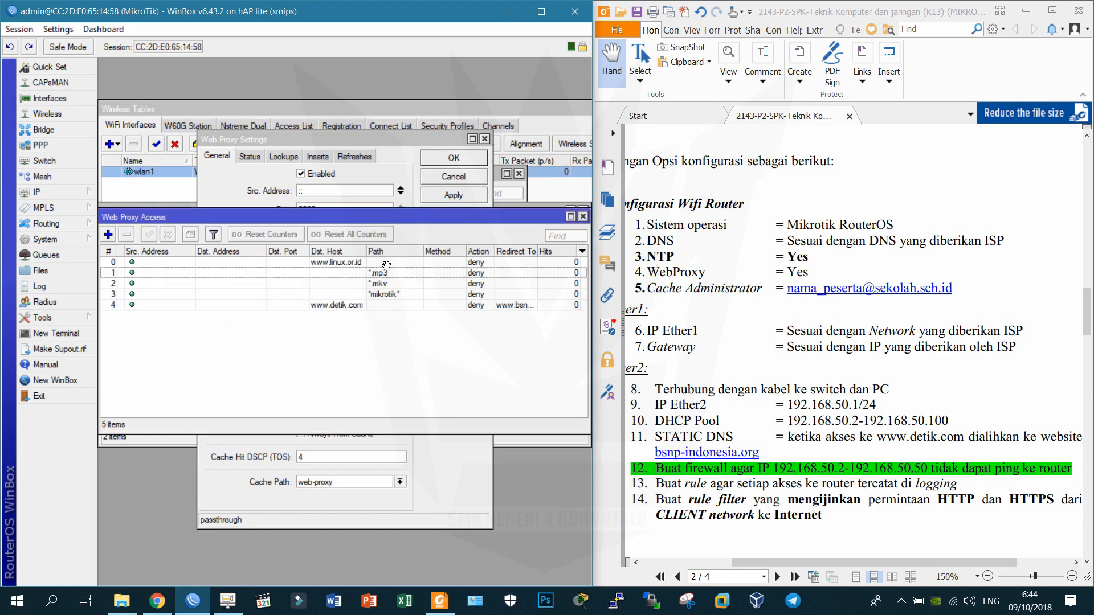
{"action": "scroll", "coordinate": [860, 291], "scroll_direction": "down", "scroll_amount": 10}
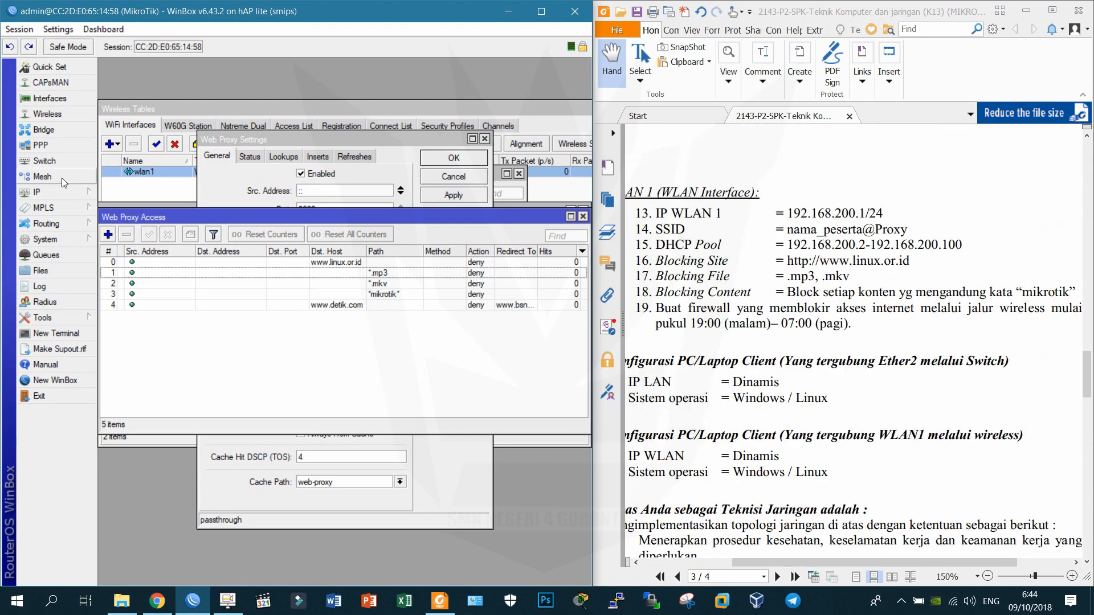
Add a new dstnat NAT rule matching TCP ports 80,443 arriving on wlan1.
{"action": "left_click", "coordinate": [64, 193]}
{"action": "left_click", "coordinate": [119, 319]}
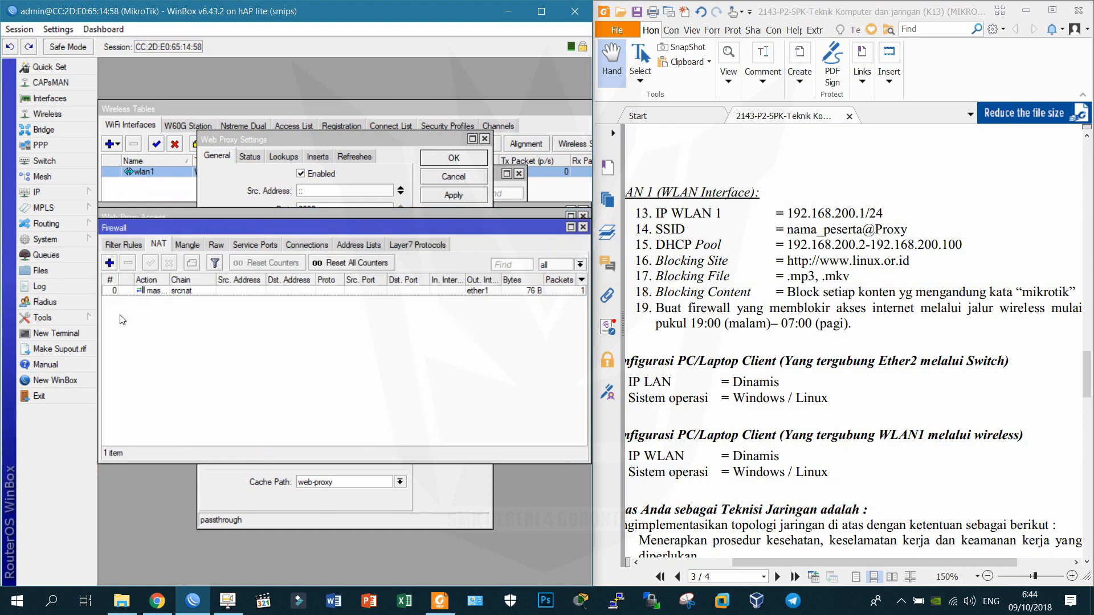
{"action": "left_click", "coordinate": [110, 262]}
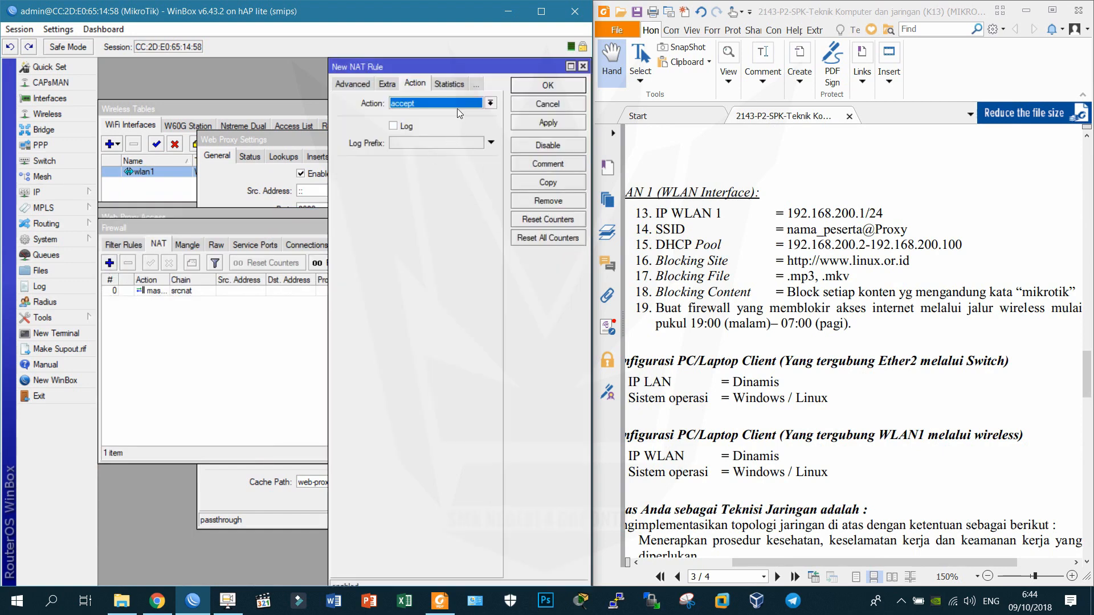
{"action": "left_click", "coordinate": [353, 86]}
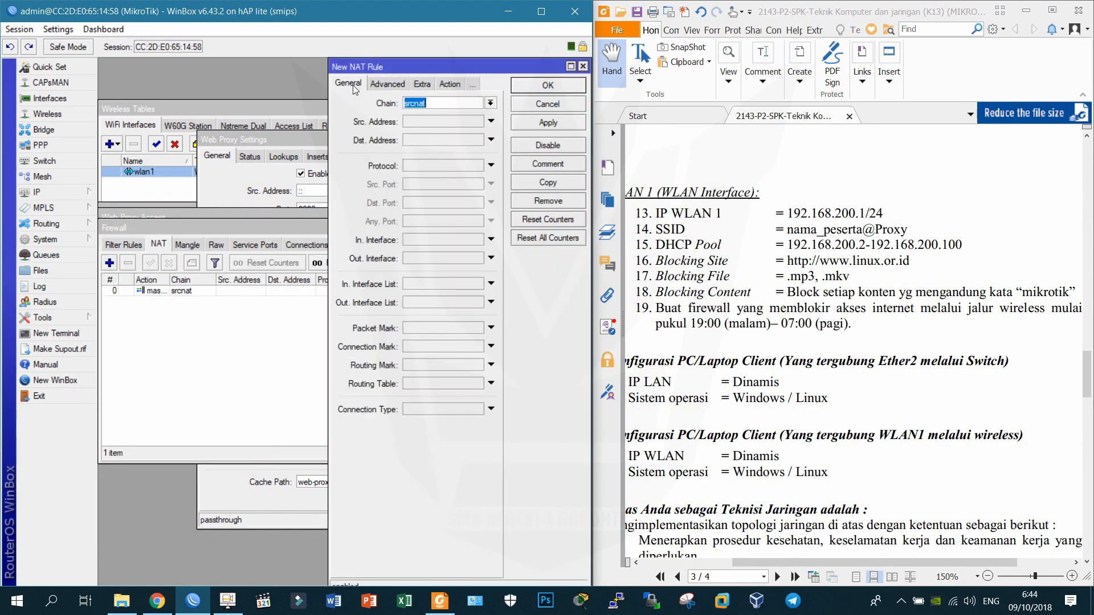
{"action": "left_click", "coordinate": [491, 104]}
{"action": "left_click", "coordinate": [468, 115]}
{"action": "left_click", "coordinate": [445, 169]}
{"action": "left_click", "coordinate": [446, 207]}
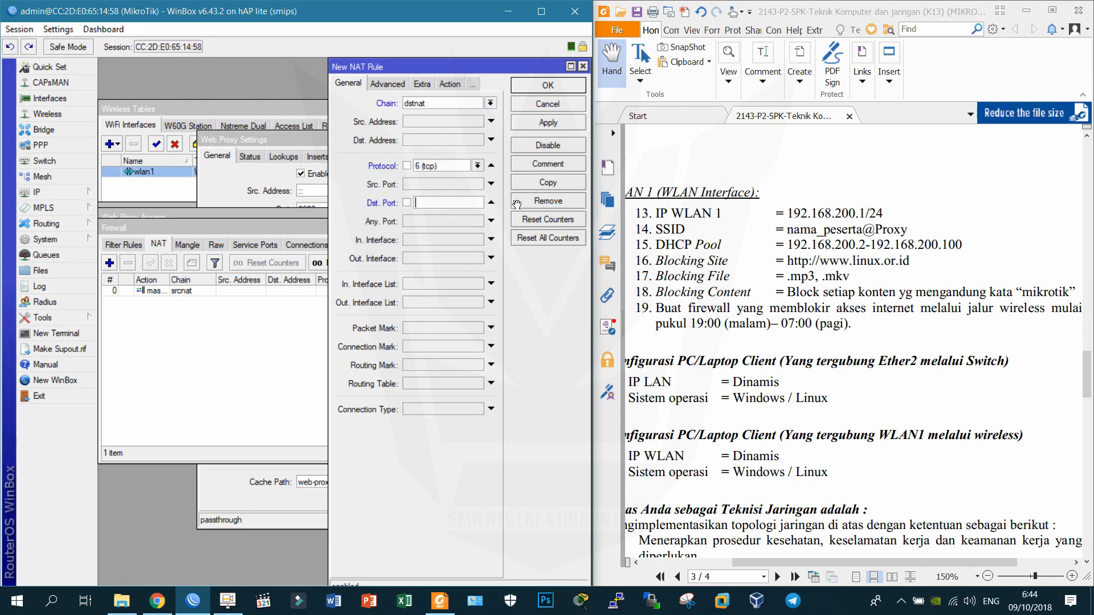
{"action": "type", "text": "80."}
{"action": "type", "text": "443"}
{"action": "left_click", "coordinate": [426, 240]}
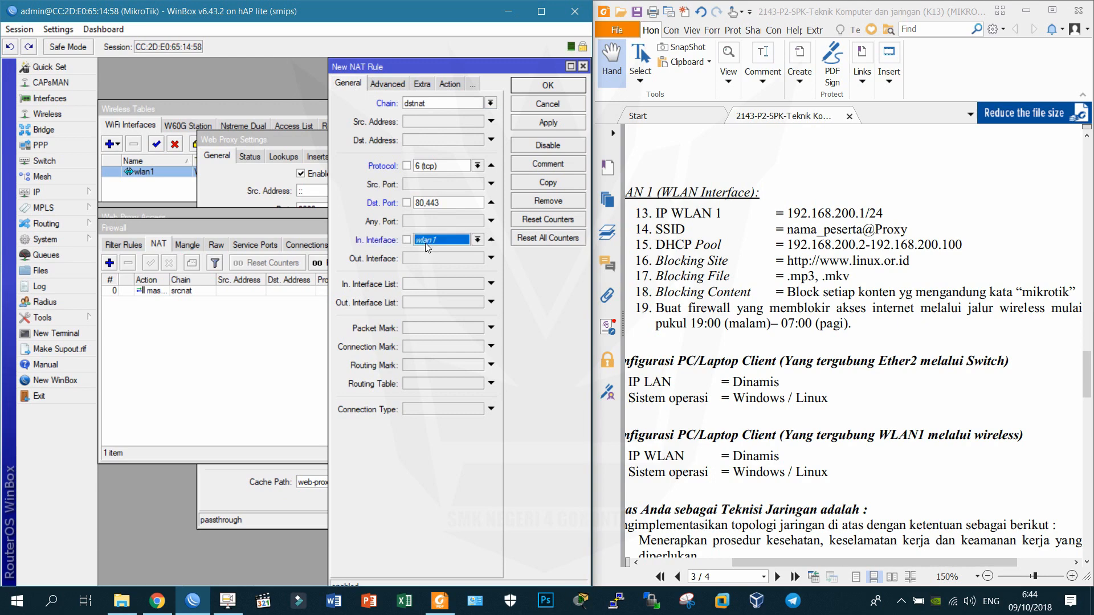
Set the rule's action to redirect to port 8080 and save it.
{"action": "left_click", "coordinate": [442, 84]}
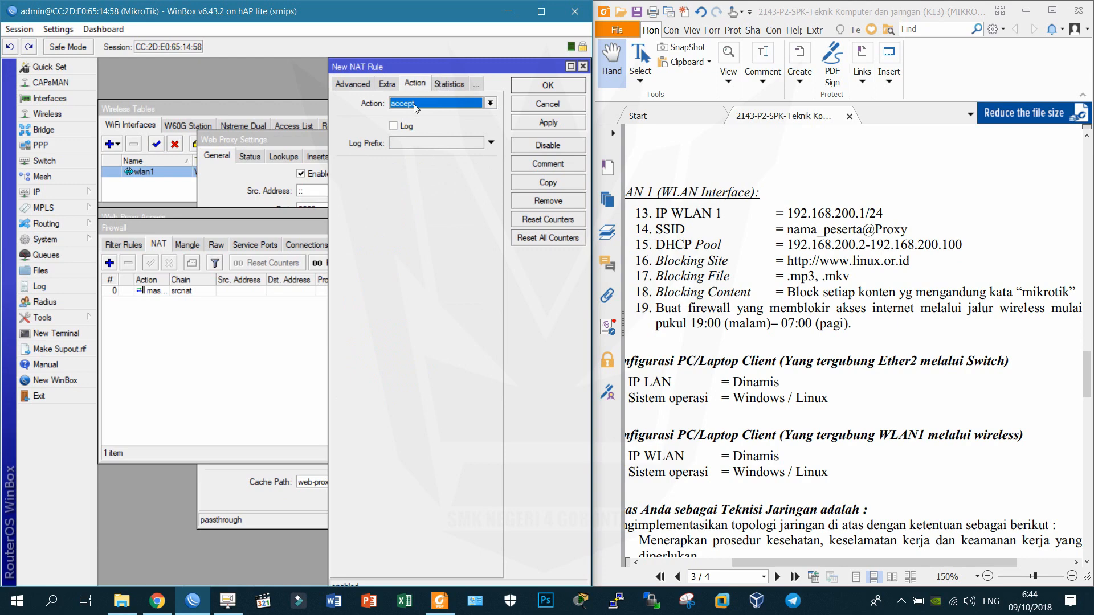
{"action": "left_click", "coordinate": [414, 104]}
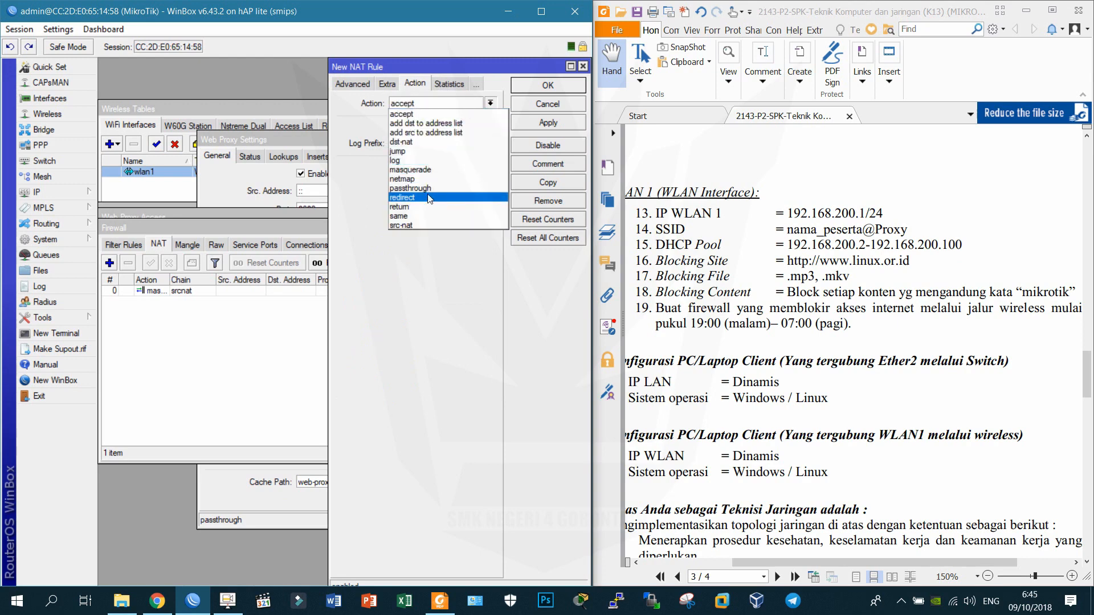
{"action": "left_click", "coordinate": [428, 197]}
{"action": "left_click", "coordinate": [491, 168]}
{"action": "type", "text": "8080"}
{"action": "key", "text": "Return"}
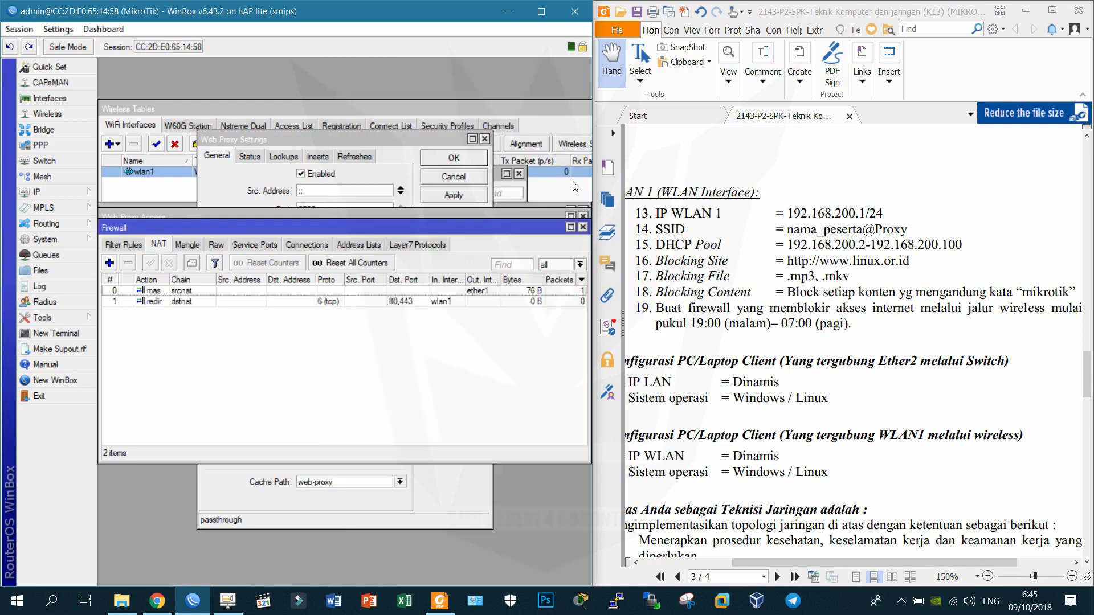
Highlight exam item 19 (block wireless internet 19:00–07:00) in green in the sheet.
{"action": "scroll", "coordinate": [803, 336], "scroll_direction": "down", "scroll_amount": 1}
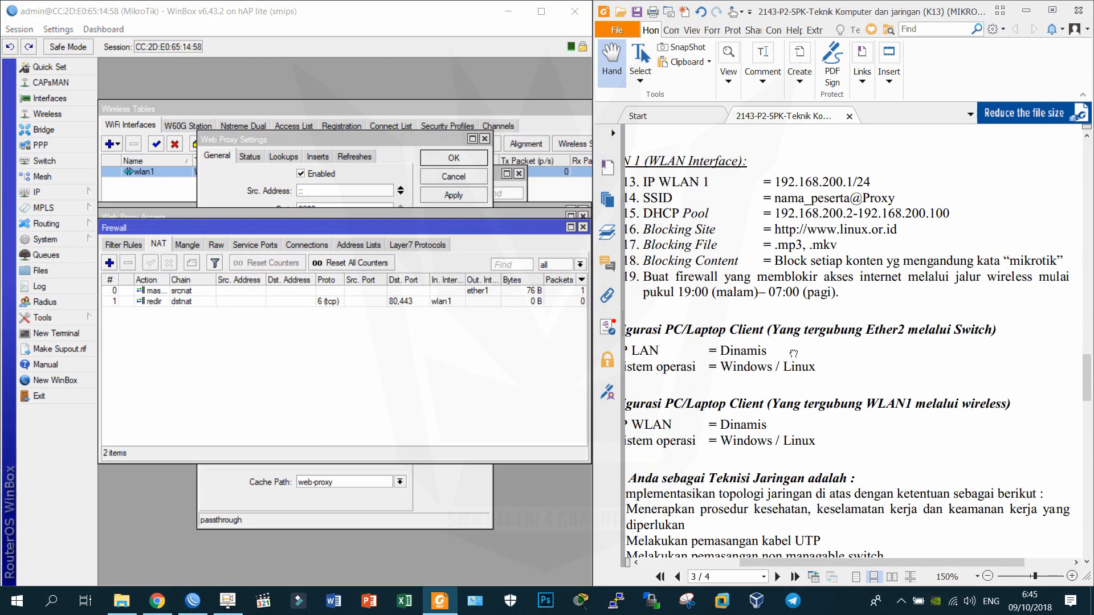
{"action": "triple_click", "coordinate": [634, 280]}
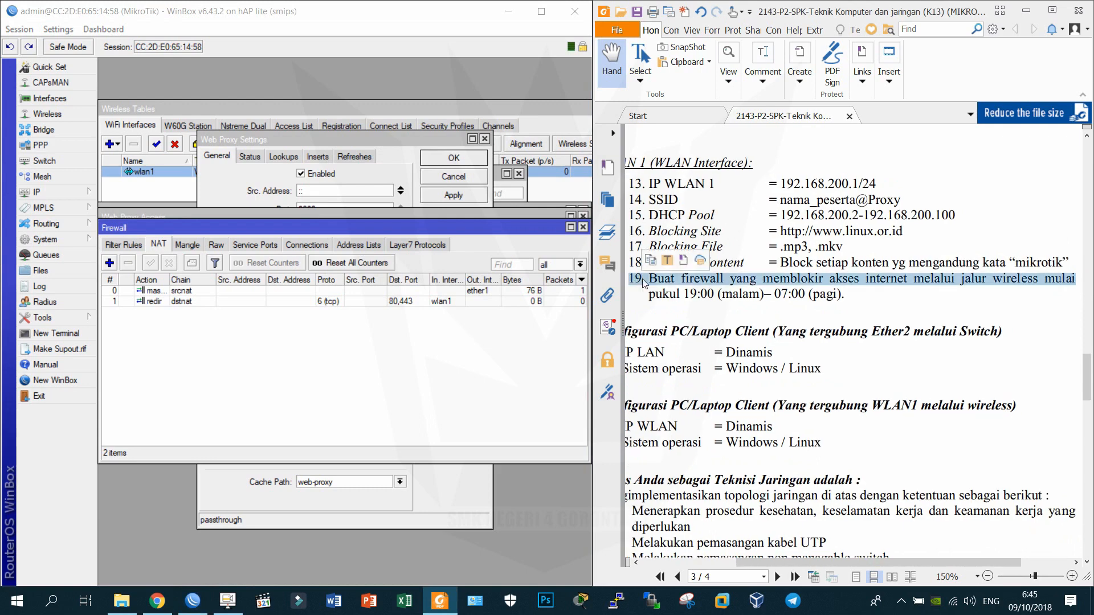
{"action": "right_click", "coordinate": [705, 286]}
{"action": "left_click", "coordinate": [750, 352]}
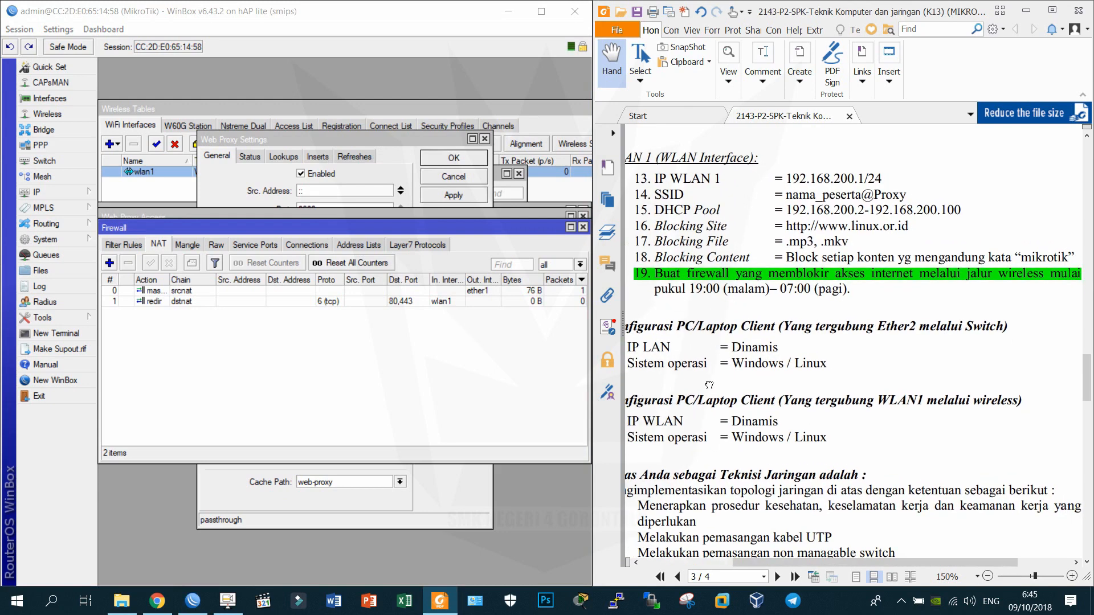
Show the firewall Filter Rules list in WinBox.
{"action": "left_click", "coordinate": [81, 196]}
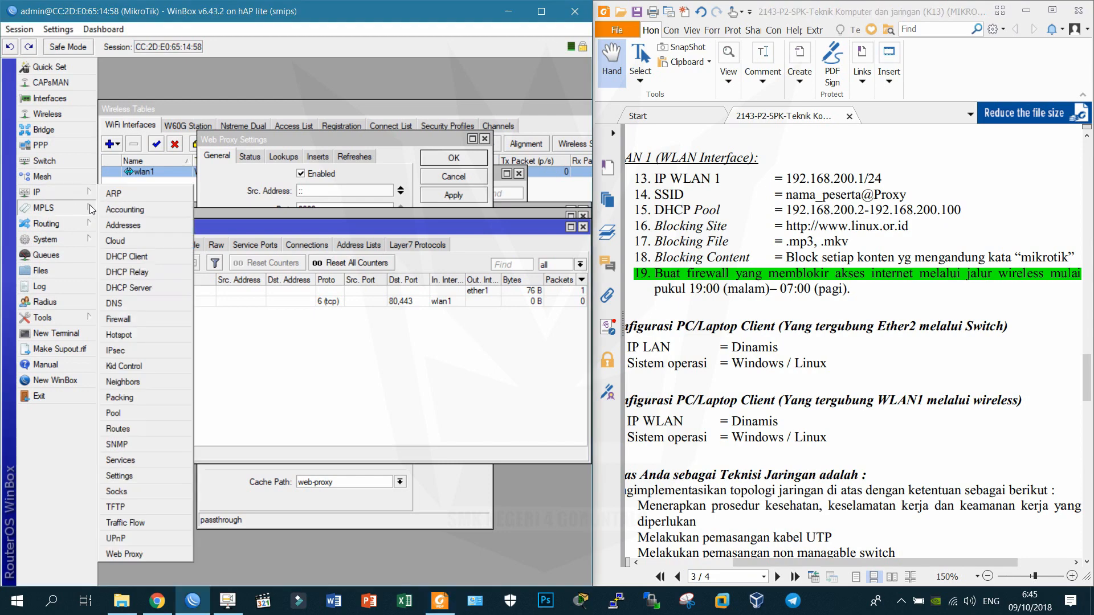
{"action": "left_click", "coordinate": [123, 317]}
{"action": "left_click", "coordinate": [121, 245]}
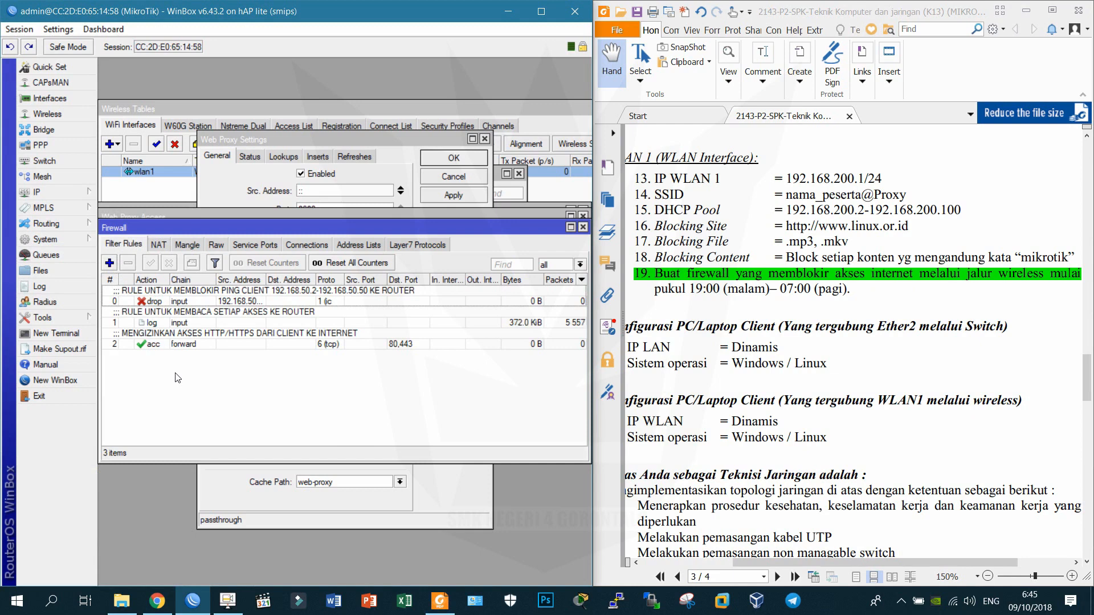
Create a filter rule that drops TCP traffic coming in on wlan1.
{"action": "left_click", "coordinate": [109, 263]}
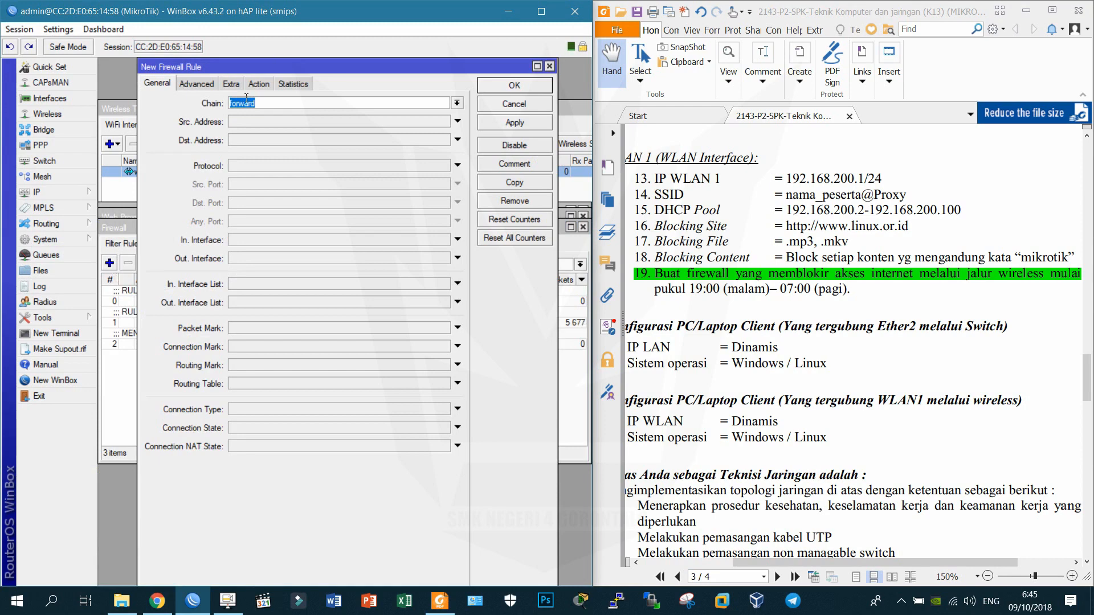
{"action": "left_click", "coordinate": [249, 241]}
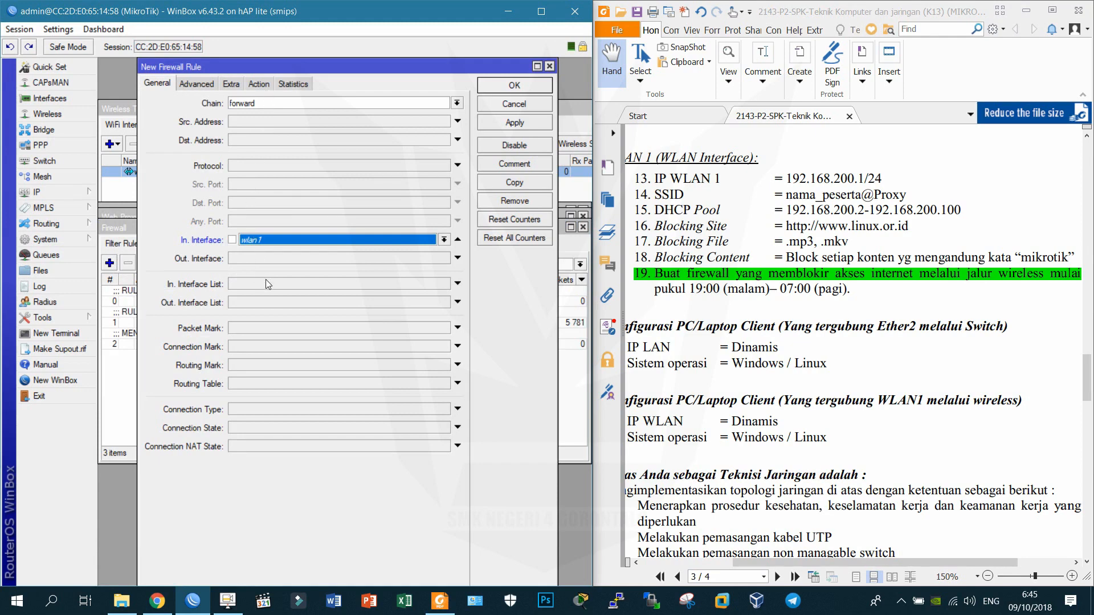
{"action": "left_click", "coordinate": [259, 84]}
{"action": "left_click", "coordinate": [254, 104]}
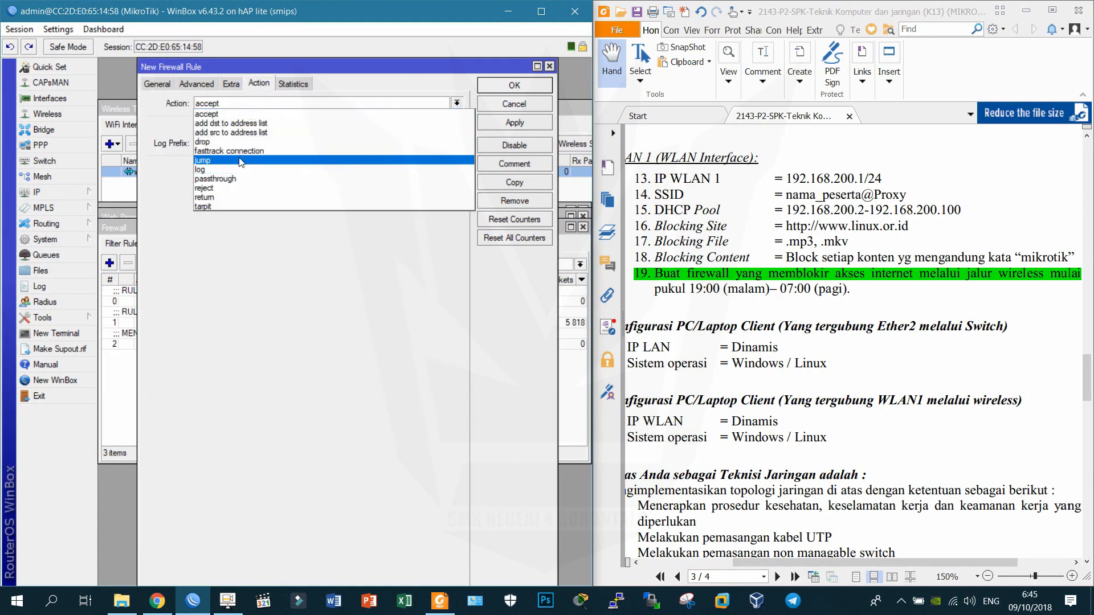
{"action": "left_click", "coordinate": [240, 142]}
{"action": "left_click", "coordinate": [166, 89]}
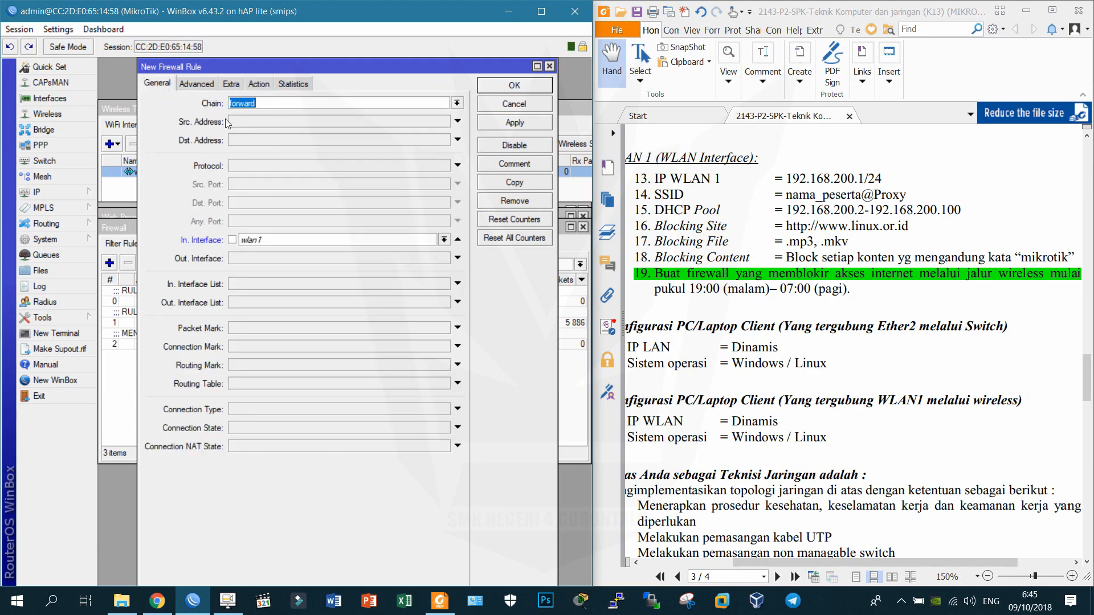
{"action": "left_click", "coordinate": [300, 168]}
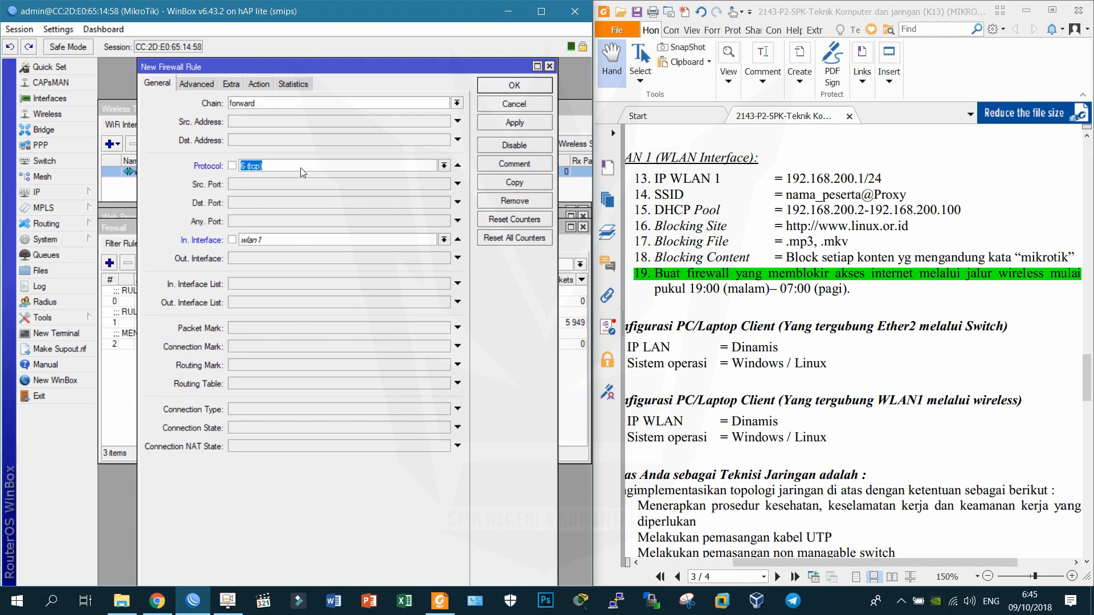
Limit the drop rule to the 19:00:00–07:00:00 time window and save it.
{"action": "left_click", "coordinate": [238, 88]}
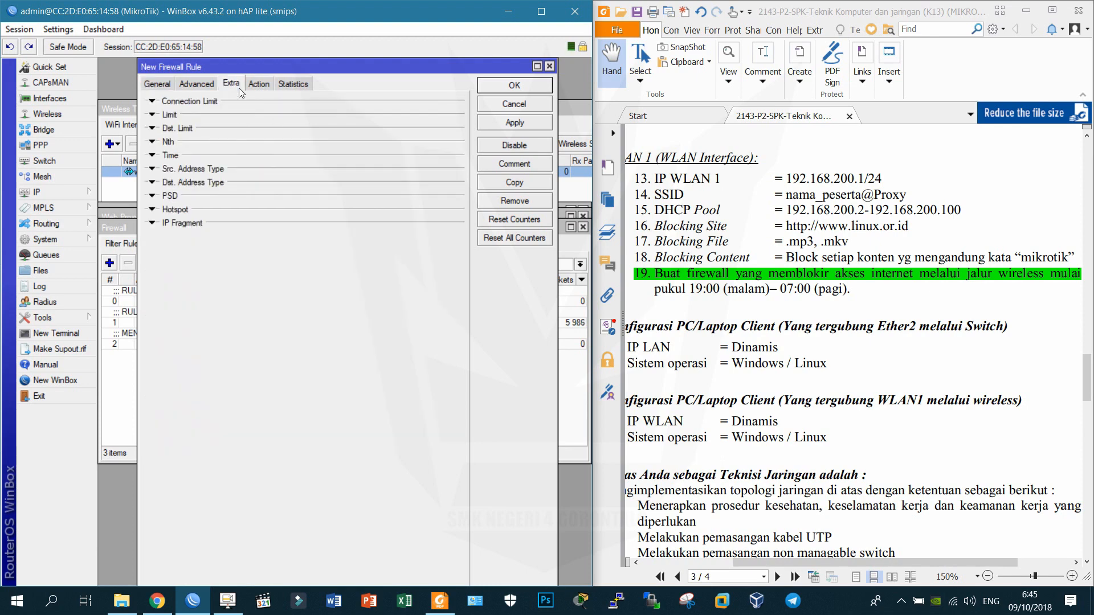
{"action": "left_click", "coordinate": [173, 155]}
{"action": "left_click", "coordinate": [284, 168]}
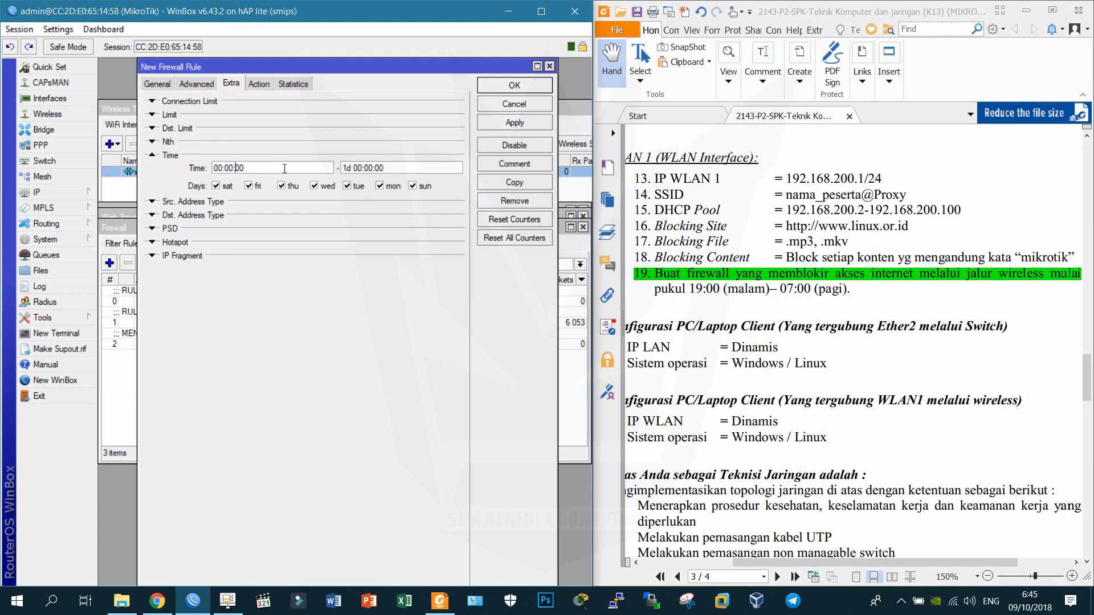
{"action": "key", "text": "BackSpace"}
{"action": "key", "text": "BackSpace"}
{"action": "type", "text": "19"}
{"action": "key", "text": "Tab"}
{"action": "key", "text": "Left"}
{"action": "key", "text": "BackSpace"}
{"action": "key", "text": "BackSpace"}
{"action": "key", "text": "BackSpace"}
{"action": "left_click", "coordinate": [516, 124]}
{"action": "left_click", "coordinate": [528, 86]}
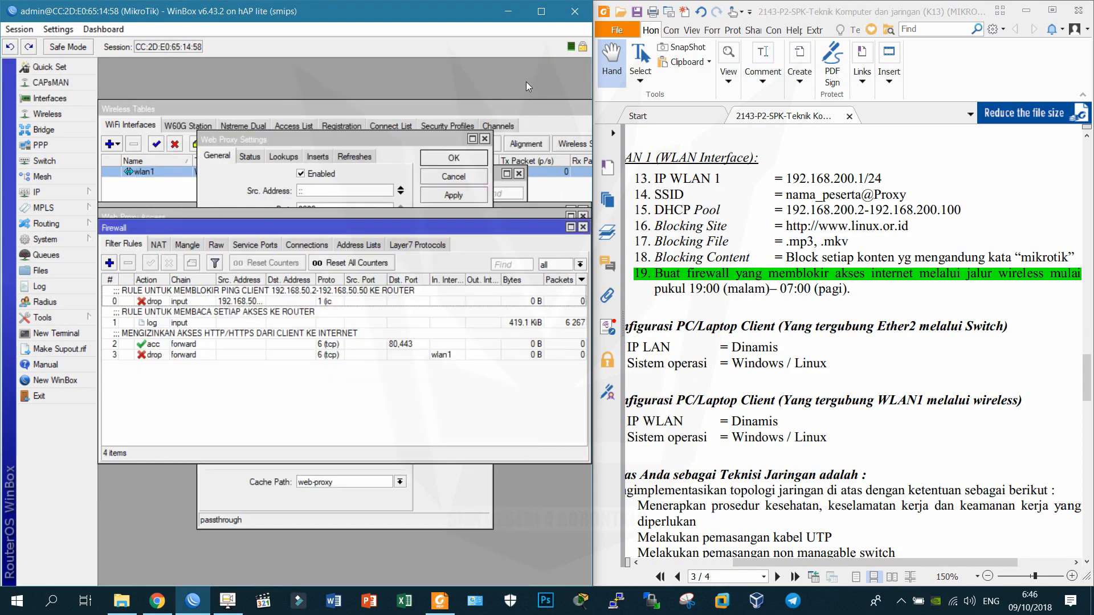
{"action": "left_click", "coordinate": [209, 356]}
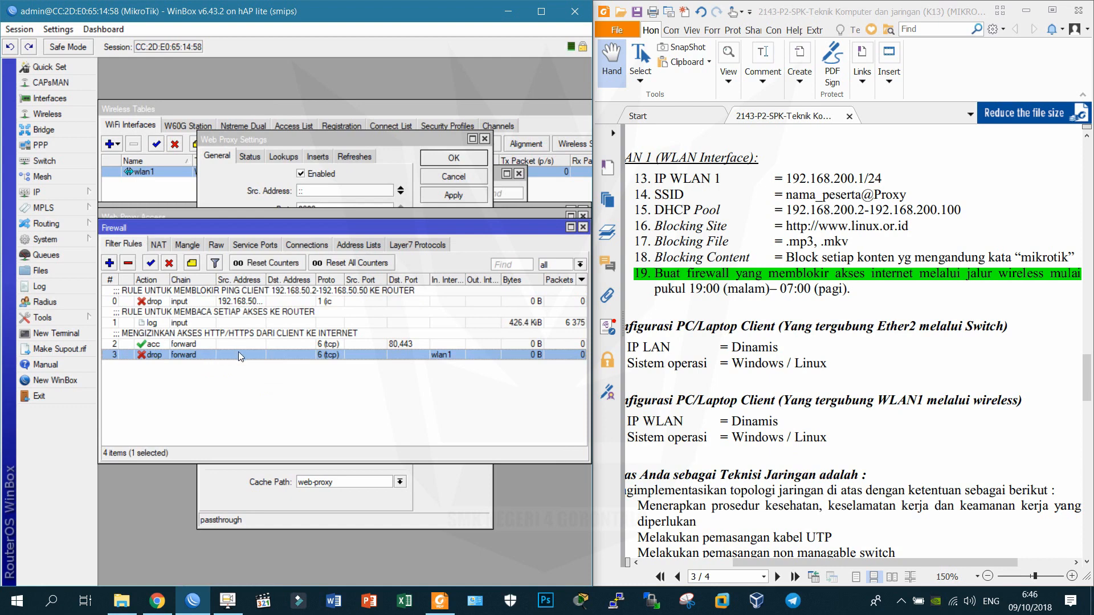
{"action": "double_click", "coordinate": [285, 355]}
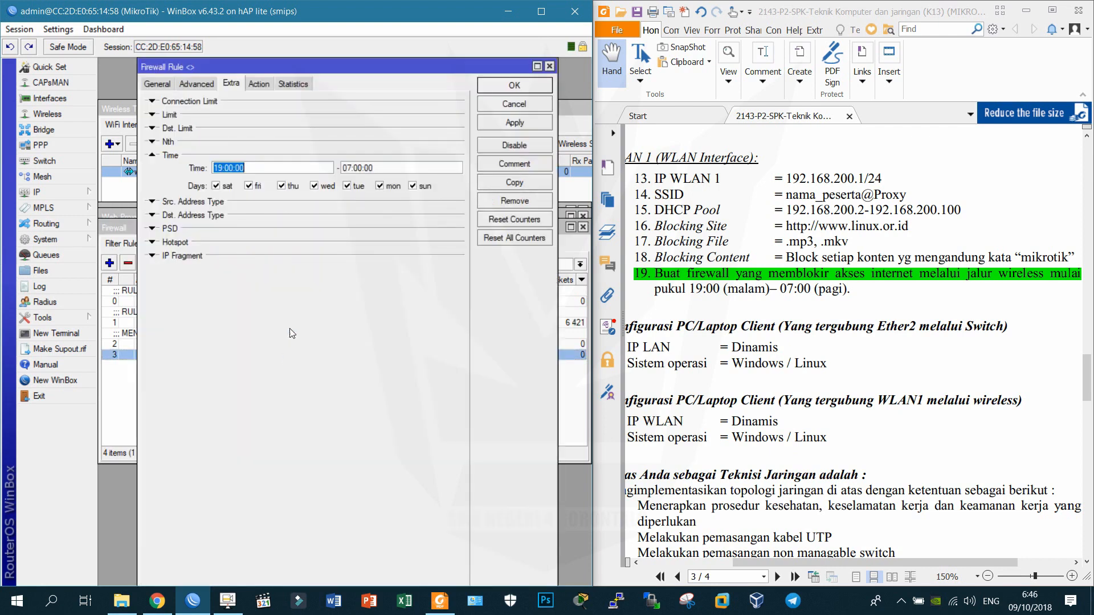
{"action": "left_click", "coordinate": [351, 167]}
{"action": "key", "text": "BackSpace"}
{"action": "type", "text": "6"}
{"action": "left_click", "coordinate": [503, 124]}
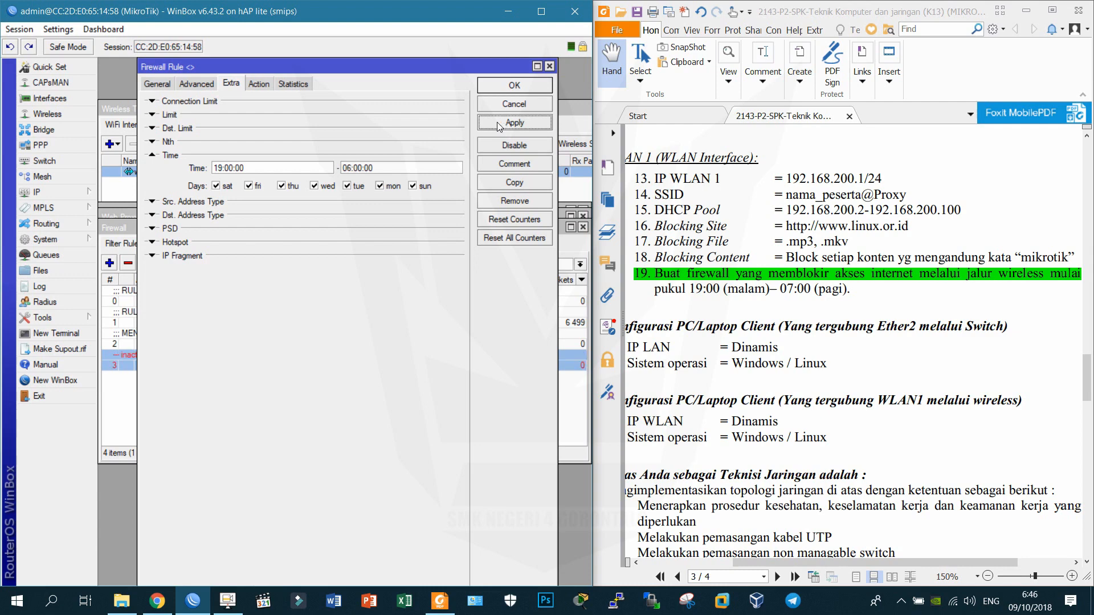
{"action": "left_click_drag", "start_coordinate": [309, 67], "coordinate": [353, 75]}
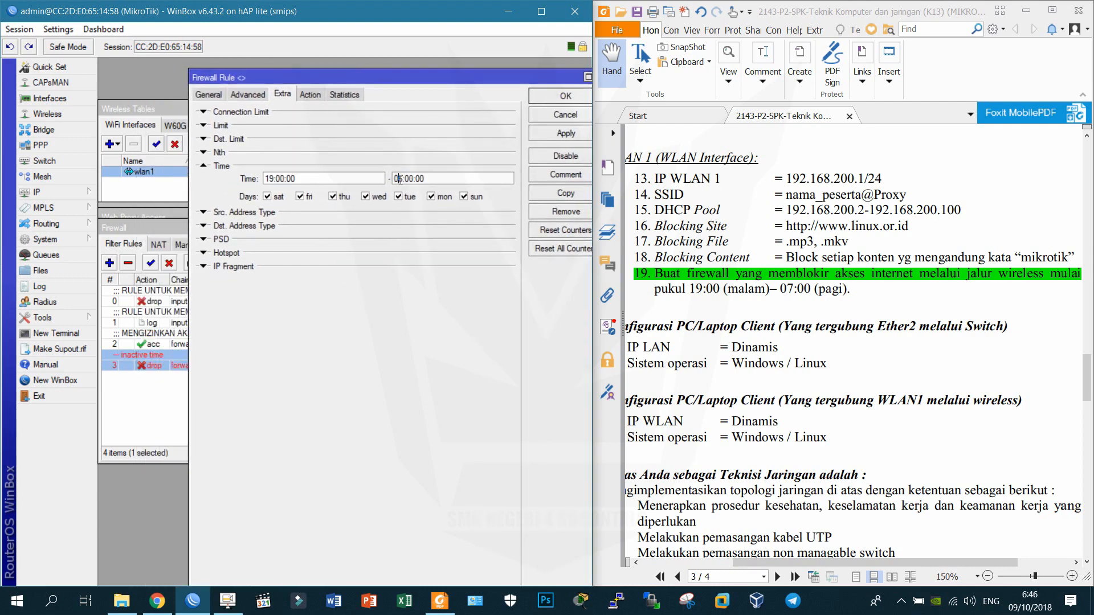
{"action": "left_click", "coordinate": [1030, 601]}
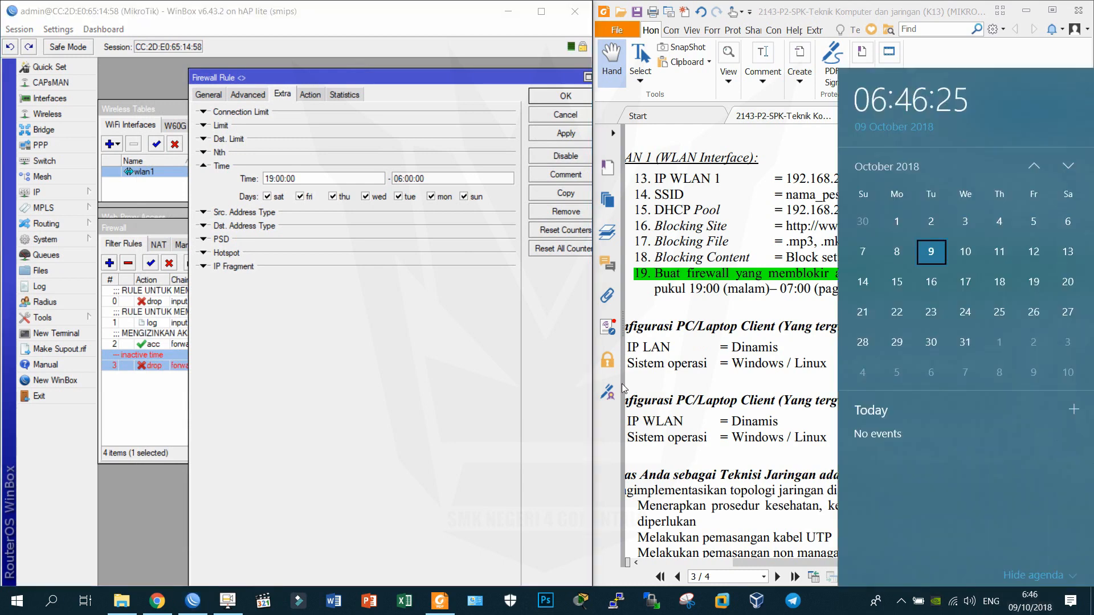
{"action": "double_click", "coordinate": [397, 179]}
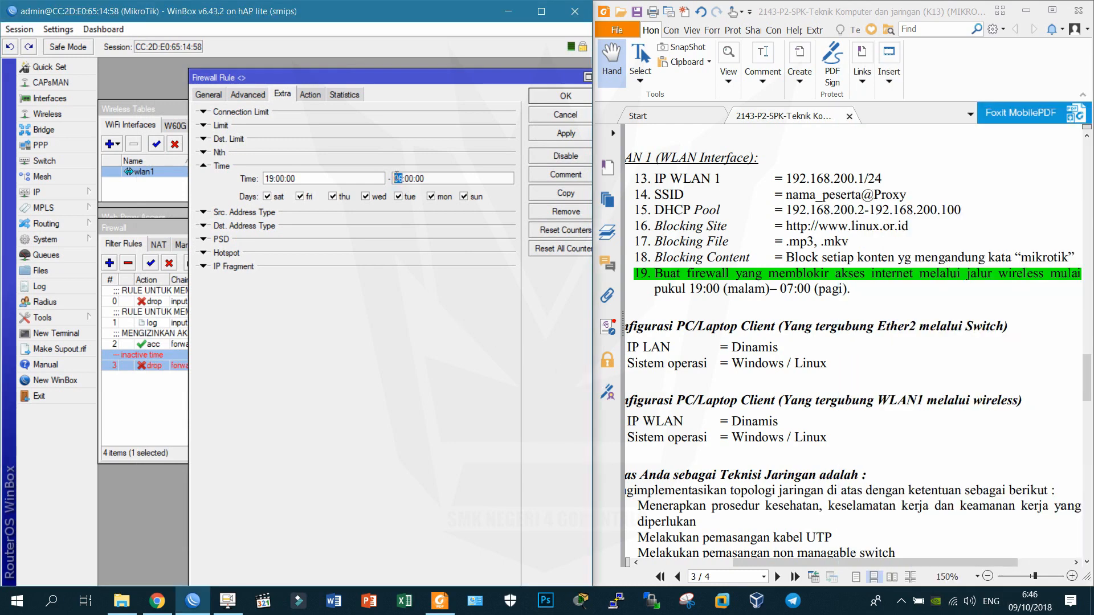
{"action": "type", "text": "07"}
{"action": "left_click", "coordinate": [545, 98]}
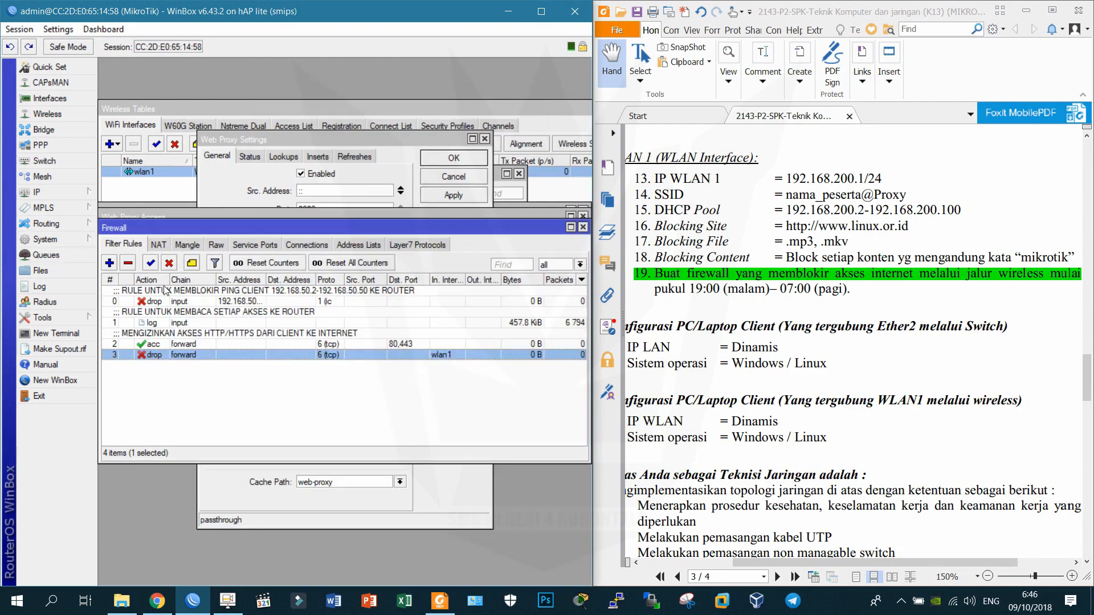
Comment rule 3 as 'RULE YANG MEMBLOKIR AKSES INTERNET MELALUI JALUR WIRELESS MULAI JAM 9 MALAM - JAM 7 PAGI'.
{"action": "left_click", "coordinate": [192, 263]}
{"action": "type", "text": "R"}
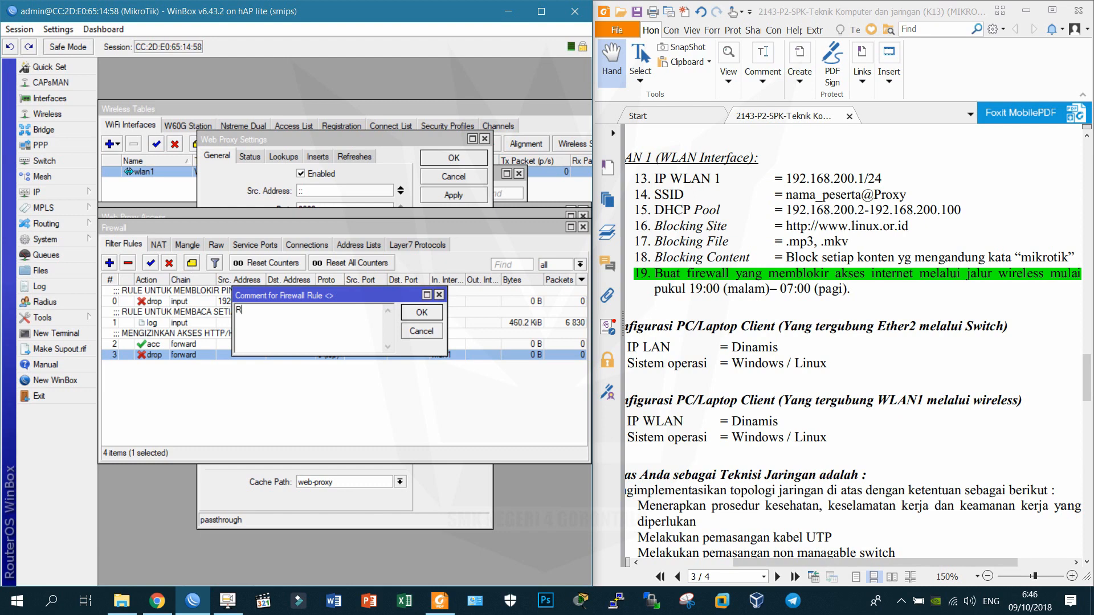
{"action": "type", "text": "UEE YANG MEMBLOKIR AKES"}
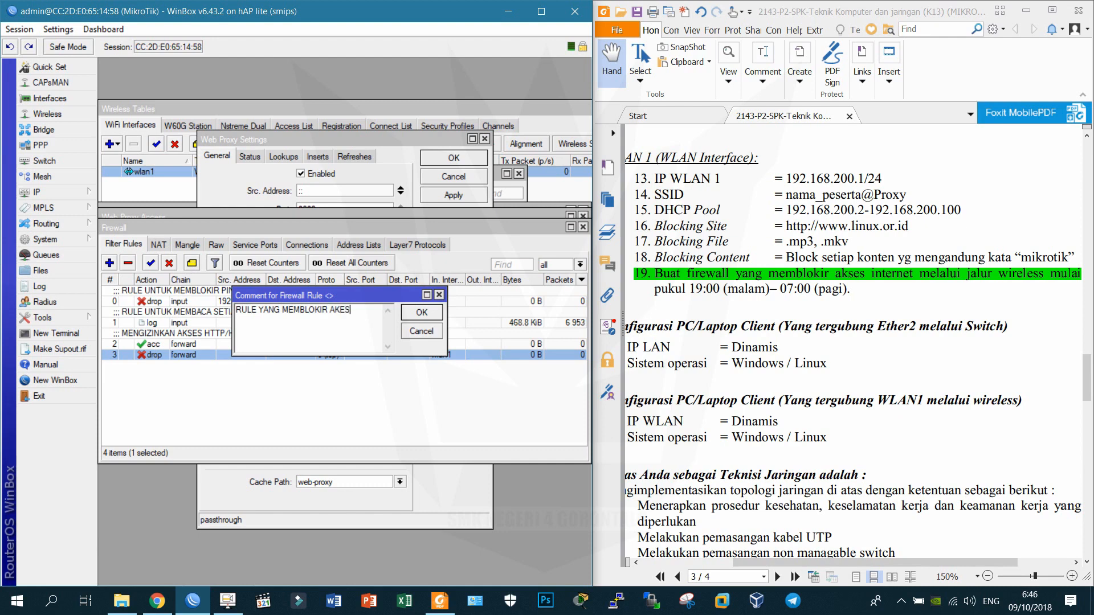
{"action": "type", "text": " IN"}
{"action": "key", "text": "BackSpace"}
{"action": "key", "text": "BackSpace"}
{"action": "key", "text": "BackSpace"}
{"action": "key", "text": "BackSpace"}
{"action": "key", "text": "BackSpace"}
{"action": "type", "text": "SES INTERNET MELALUI JALUR M"}
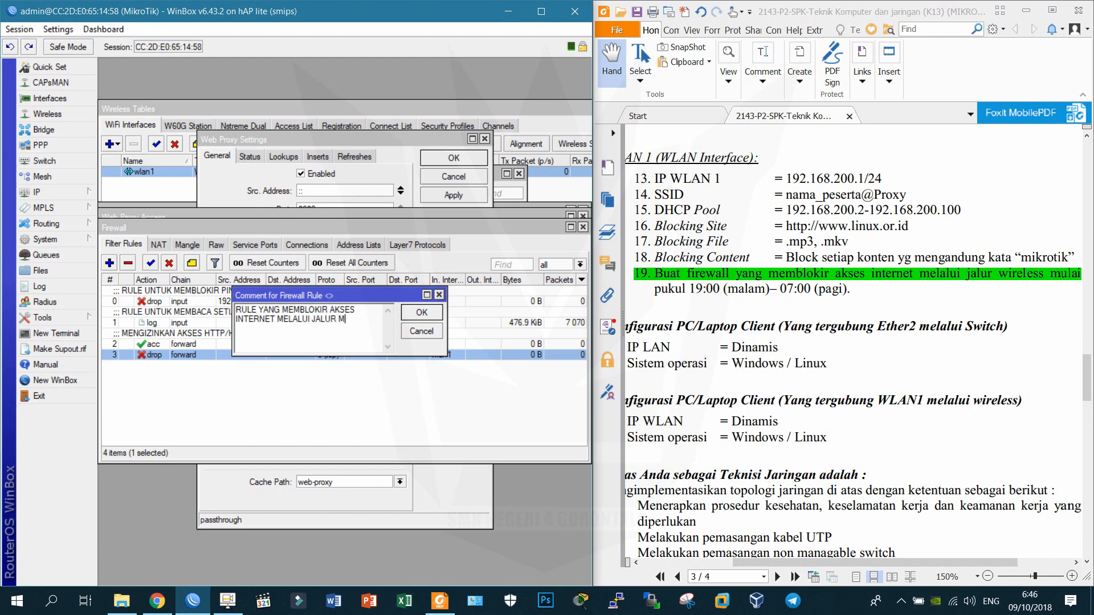
{"action": "key", "text": "BackSpace"}
{"action": "type", "text": "WIRELESS MULAI JAM "}
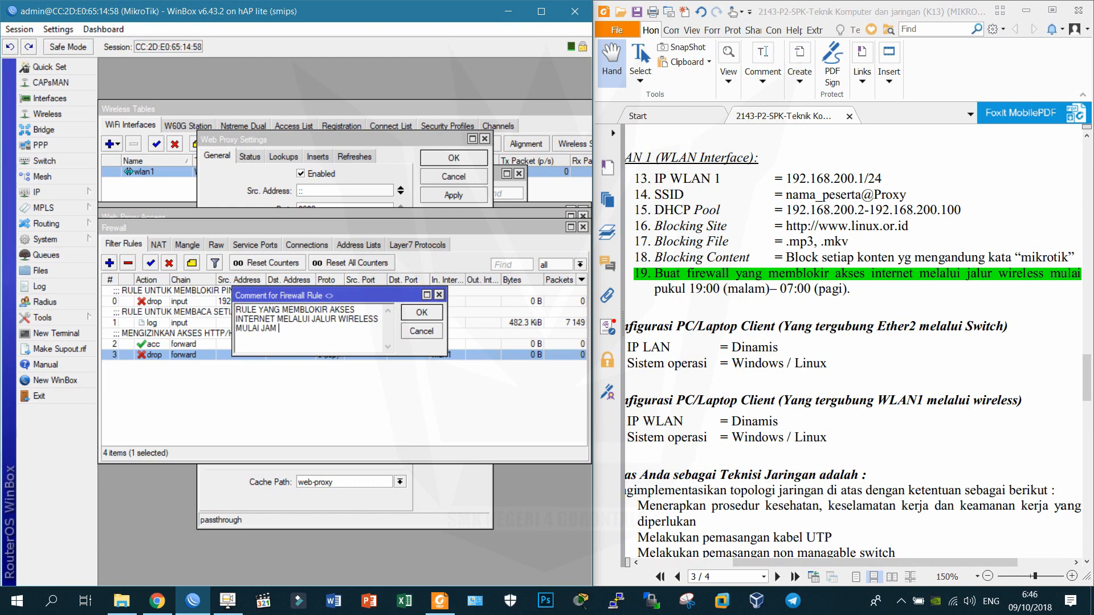
{"action": "type", "text": "9 MALAM - JAM 7 PAGI"}
{"action": "key", "text": "Return"}
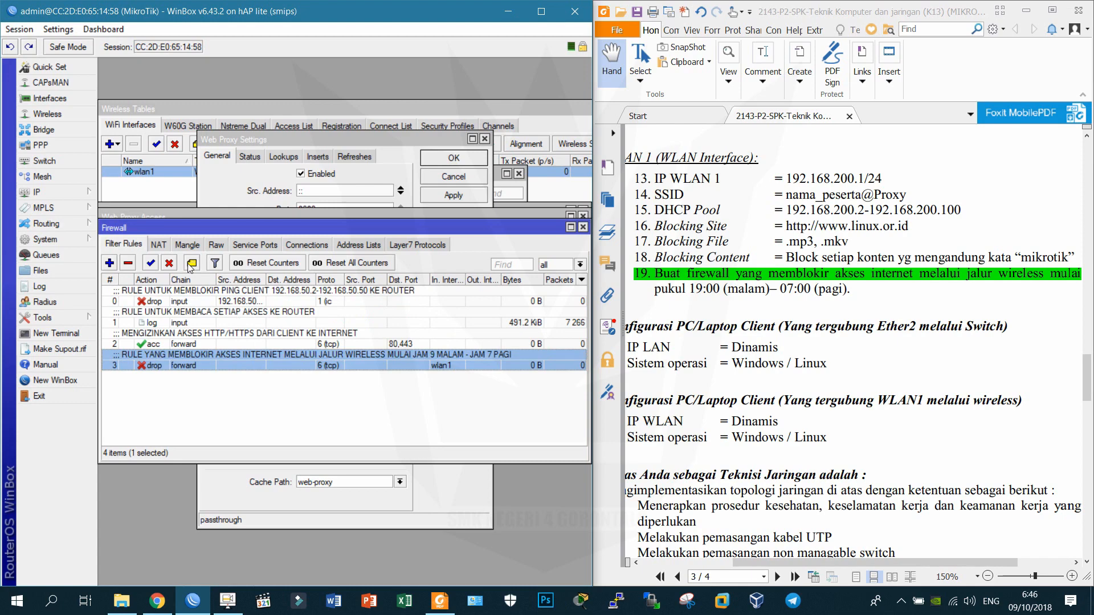
Scroll the exam sheet to the last page and back to page 3, then show the NAT list.
{"action": "left_click_drag", "start_coordinate": [853, 365], "coordinate": [900, 242]}
{"action": "scroll", "coordinate": [826, 297], "scroll_direction": "down", "scroll_amount": 15}
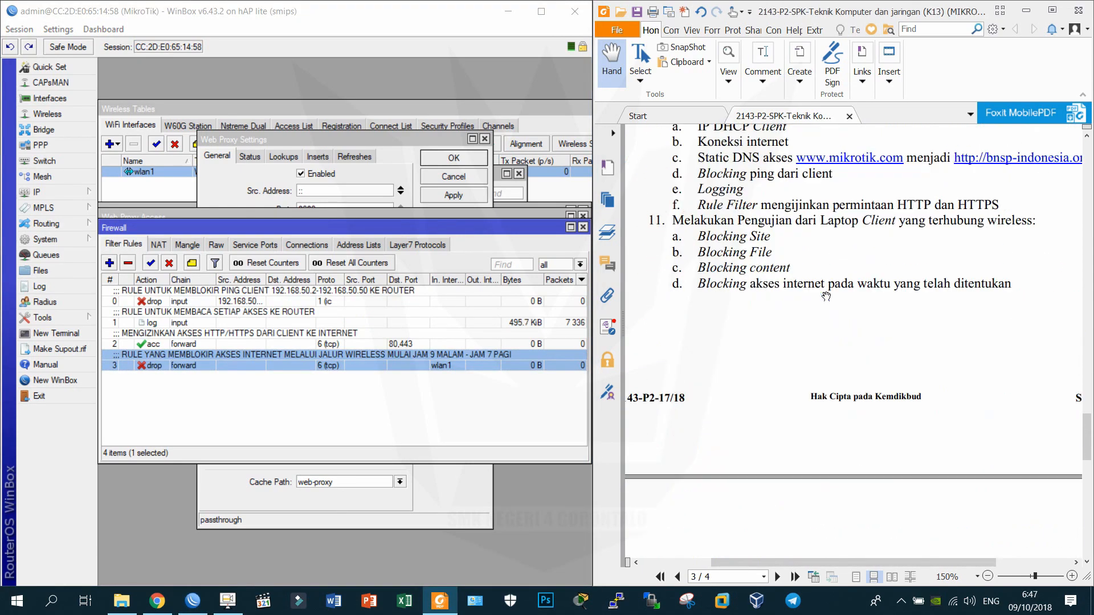
{"action": "scroll", "coordinate": [825, 297], "scroll_direction": "down", "scroll_amount": 4}
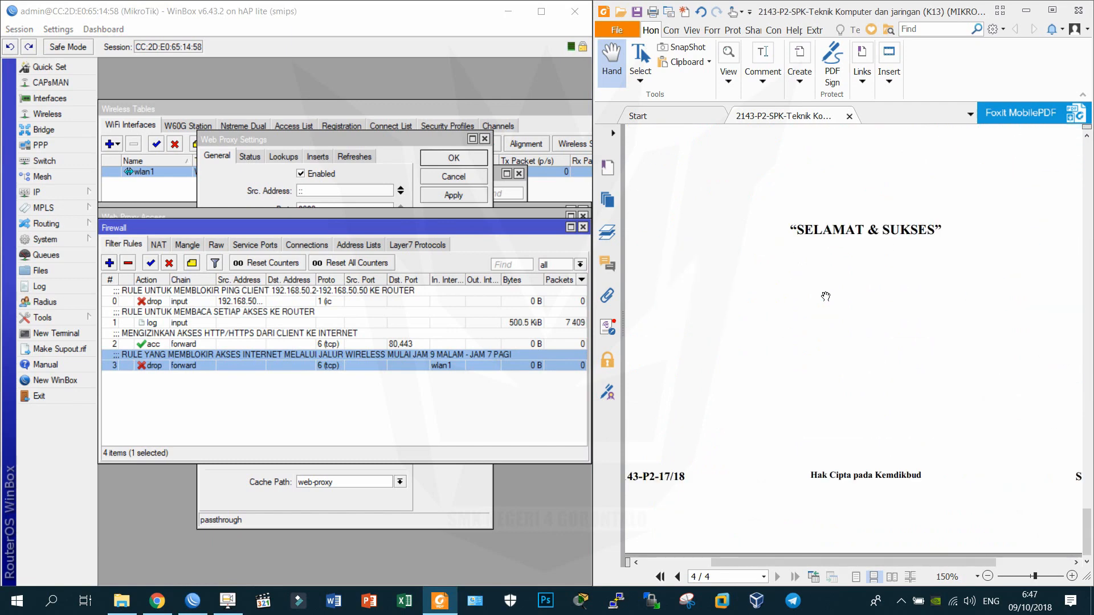
{"action": "scroll", "coordinate": [825, 296], "scroll_direction": "up", "scroll_amount": 15}
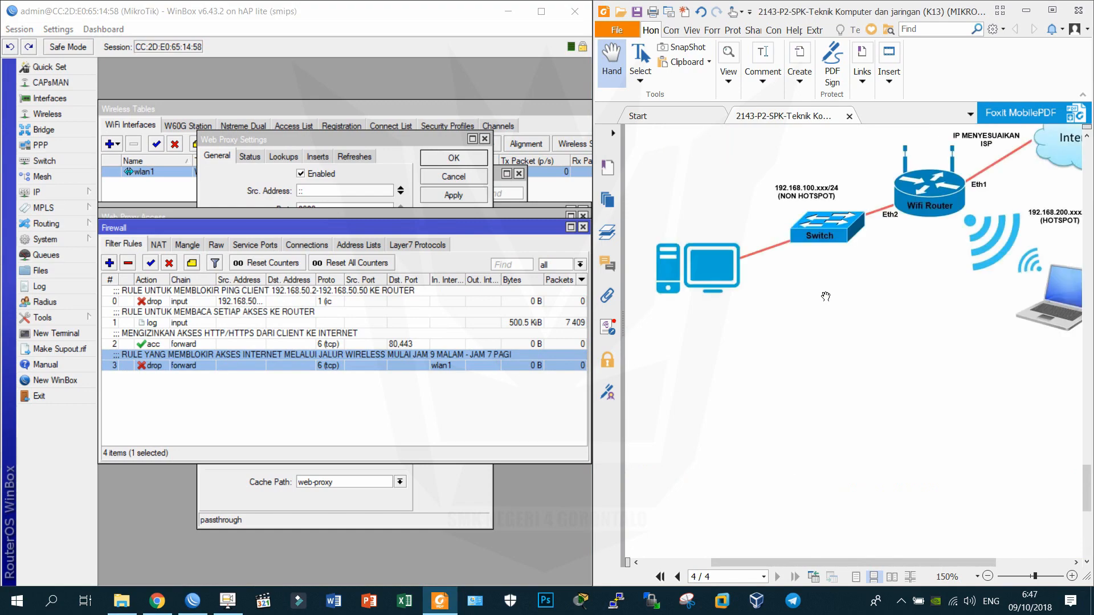
{"action": "scroll", "coordinate": [825, 296], "scroll_direction": "up", "scroll_amount": 8}
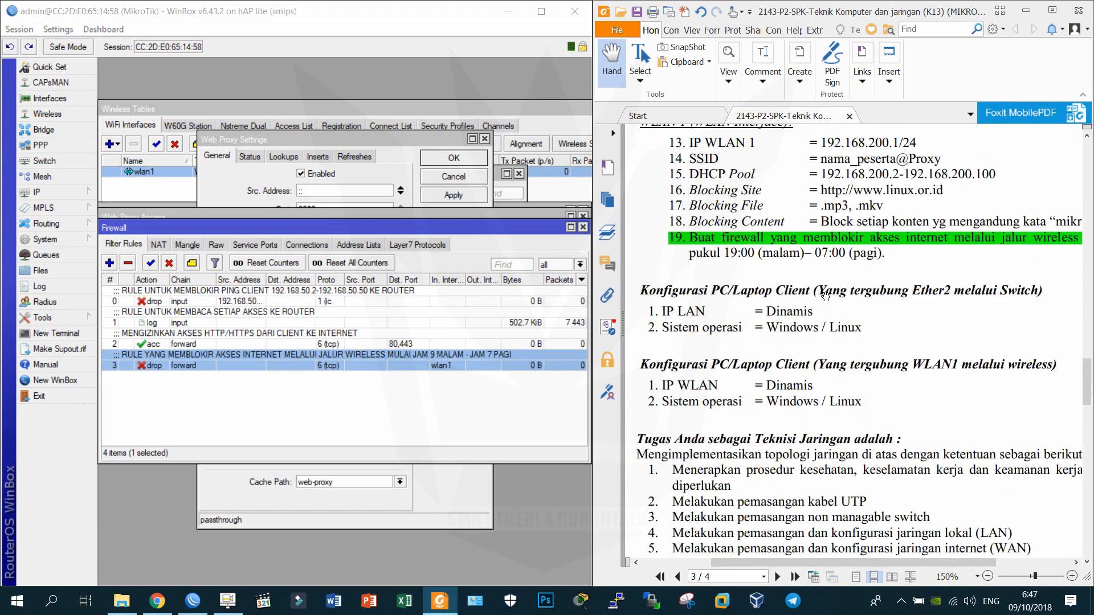
{"action": "left_click", "coordinate": [158, 245]}
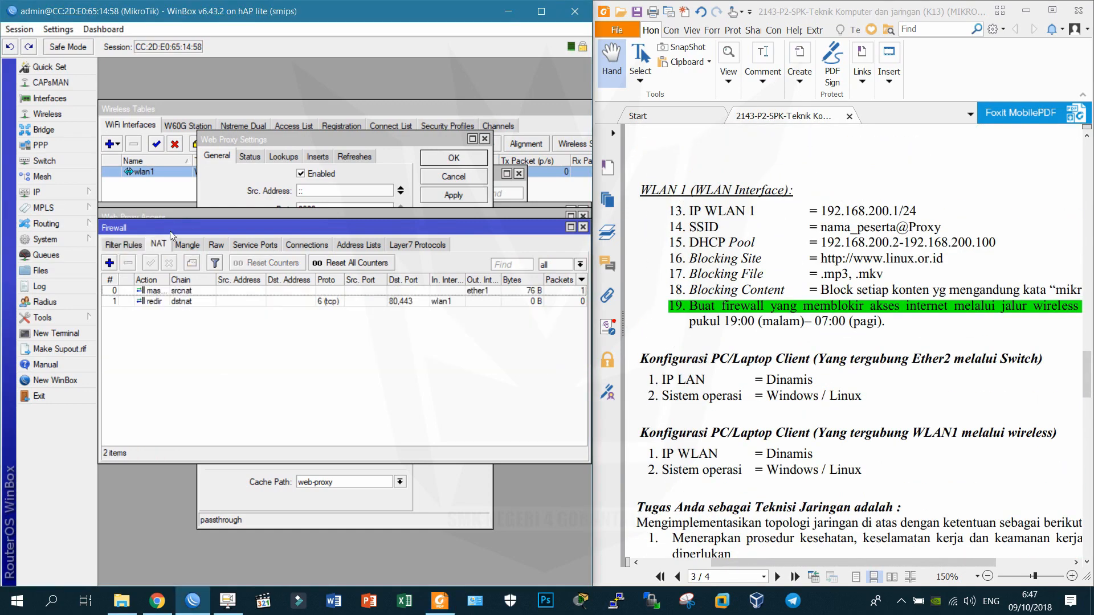